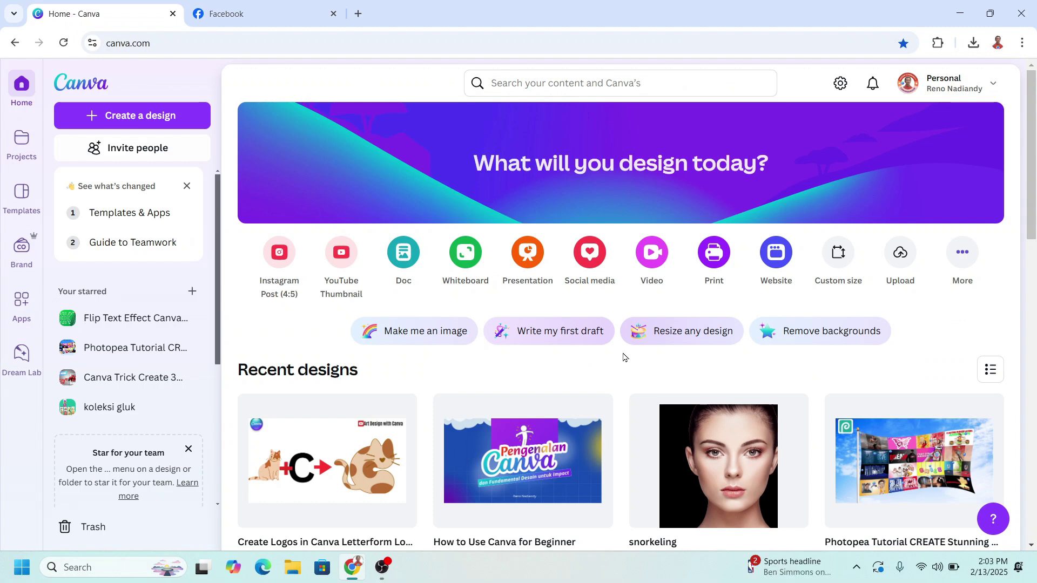
- Create a blank Instagram Post (4:5) design, search the apps for "text" and open the Text Maker app
left_click(281, 272)
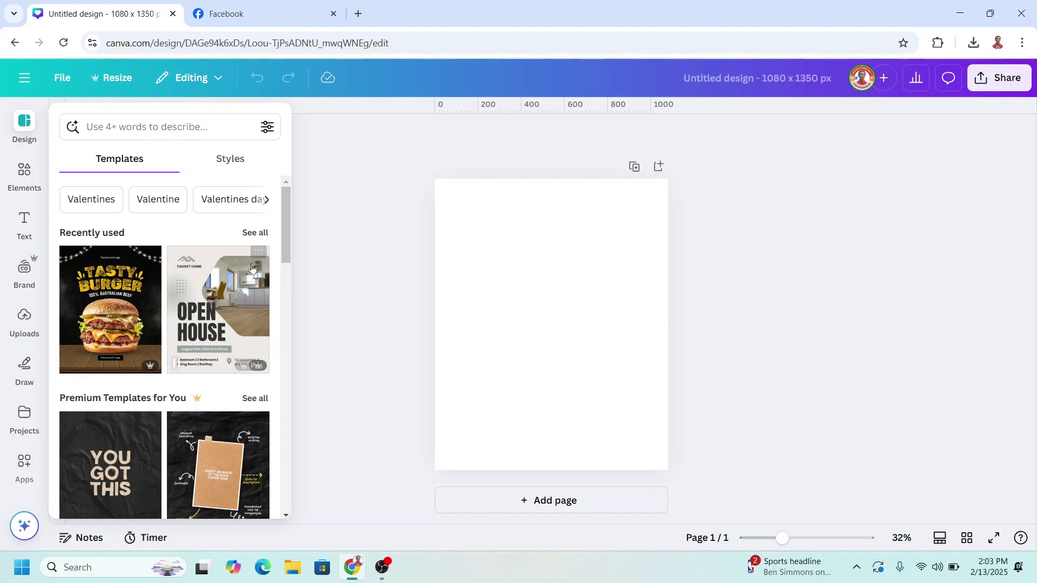
left_click(23, 468)
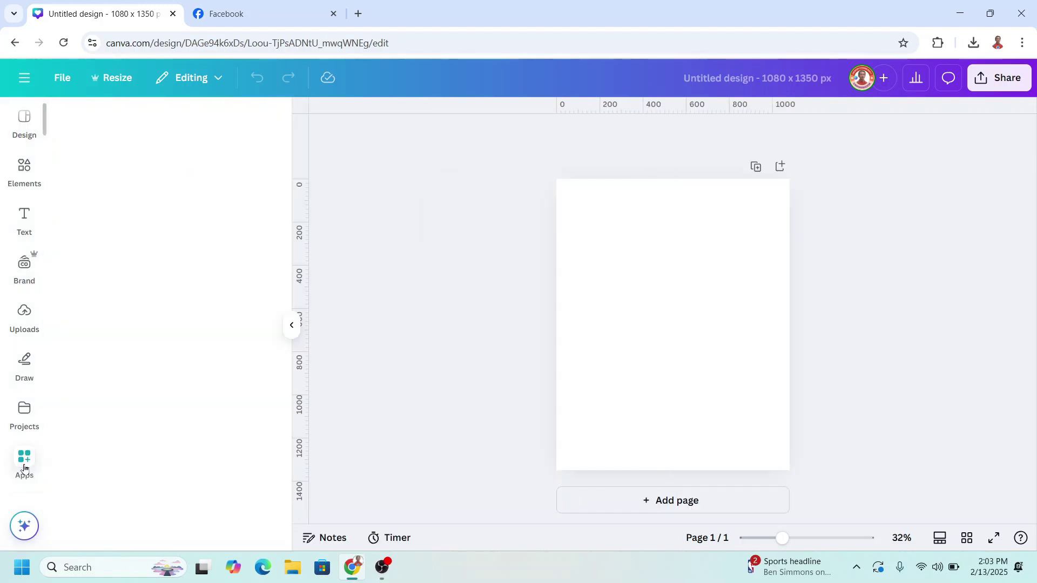
left_click(107, 120)
type("text")
key("Return")
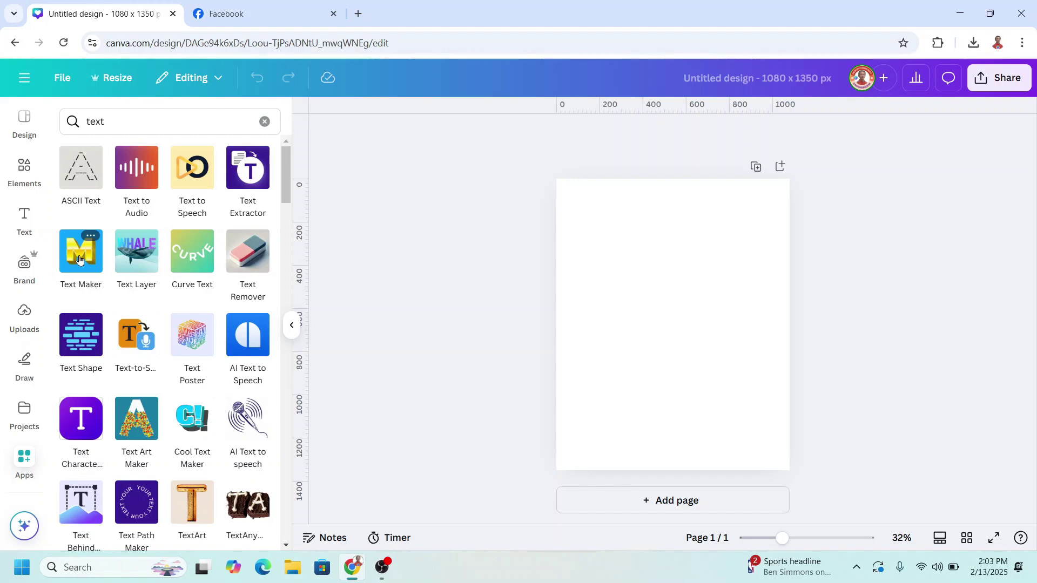
left_click(79, 260)
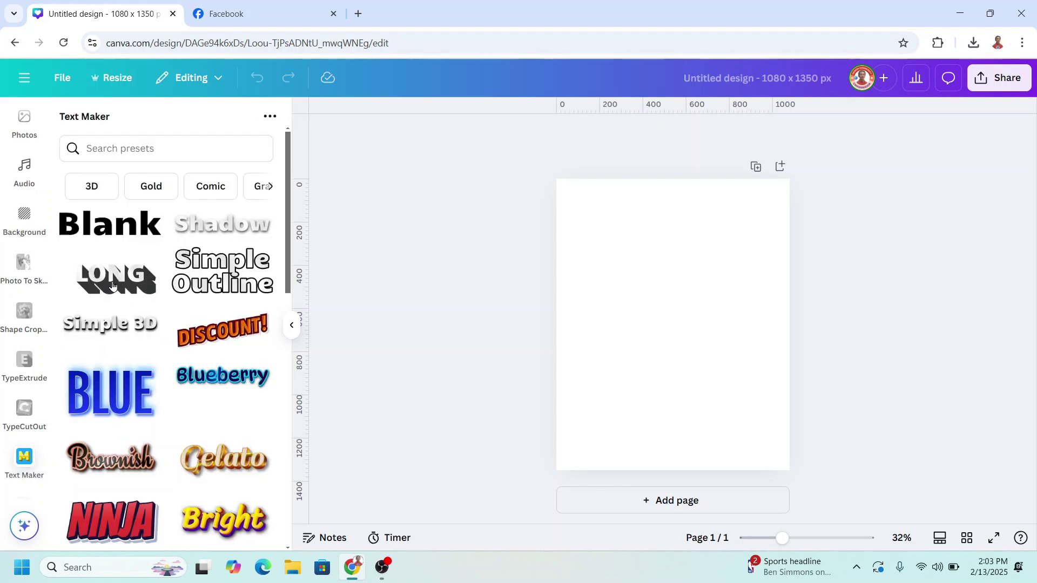
- Choose the LONG preset in Text Maker and replace its text with "S"
left_click(111, 286)
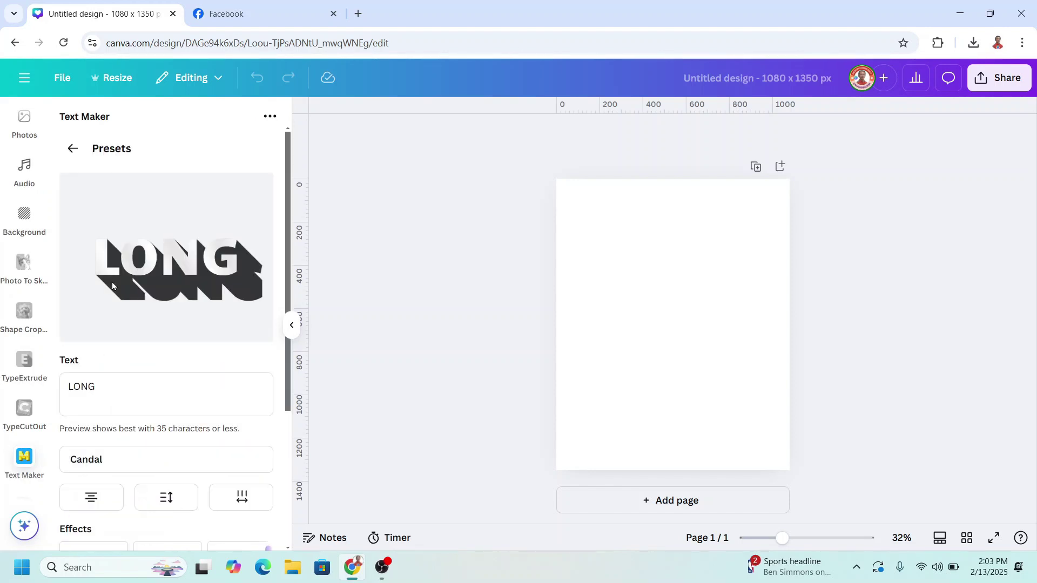
left_click(151, 396)
key("ctrl+a")
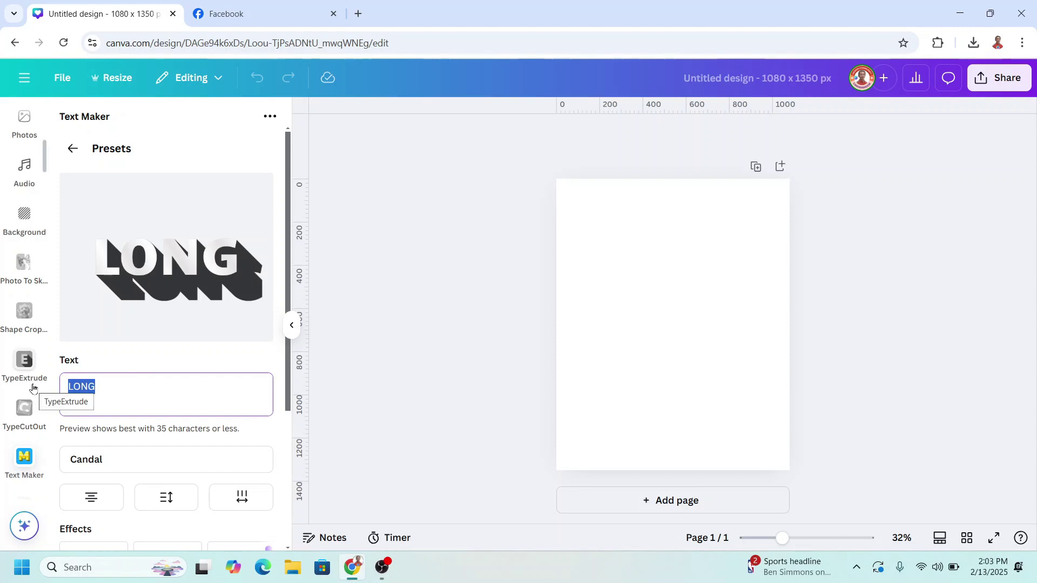
type("S")
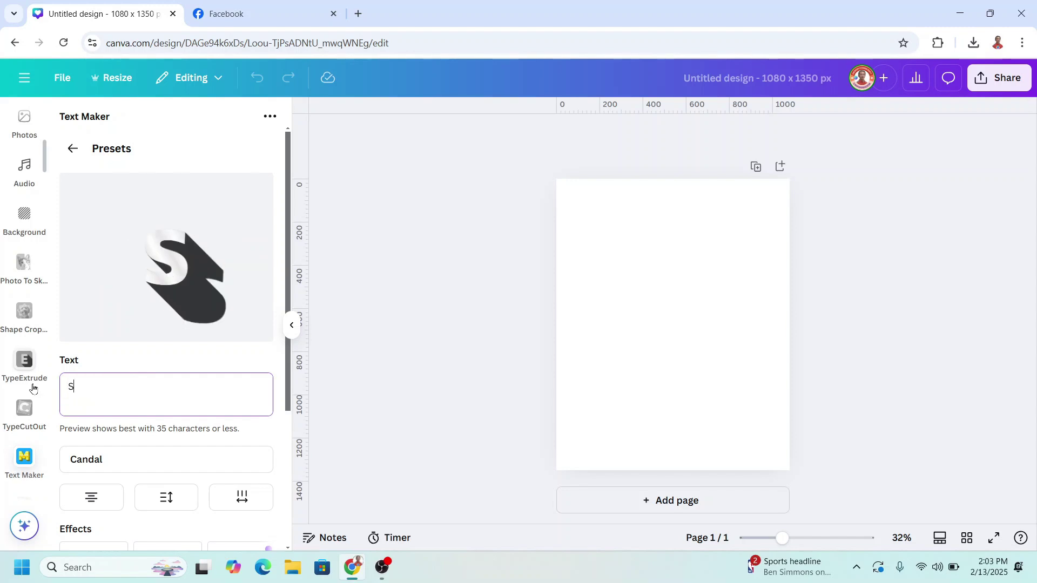
- Search the fonts for "bruno" and set the letter's font to Bruno Ace SC
left_click(140, 463)
left_click(151, 186)
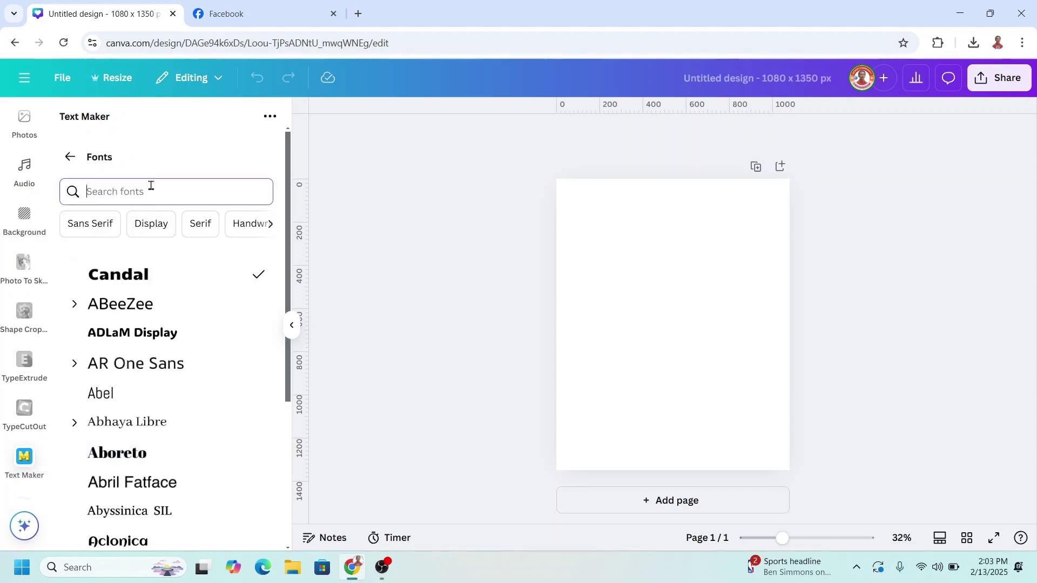
type("bruno")
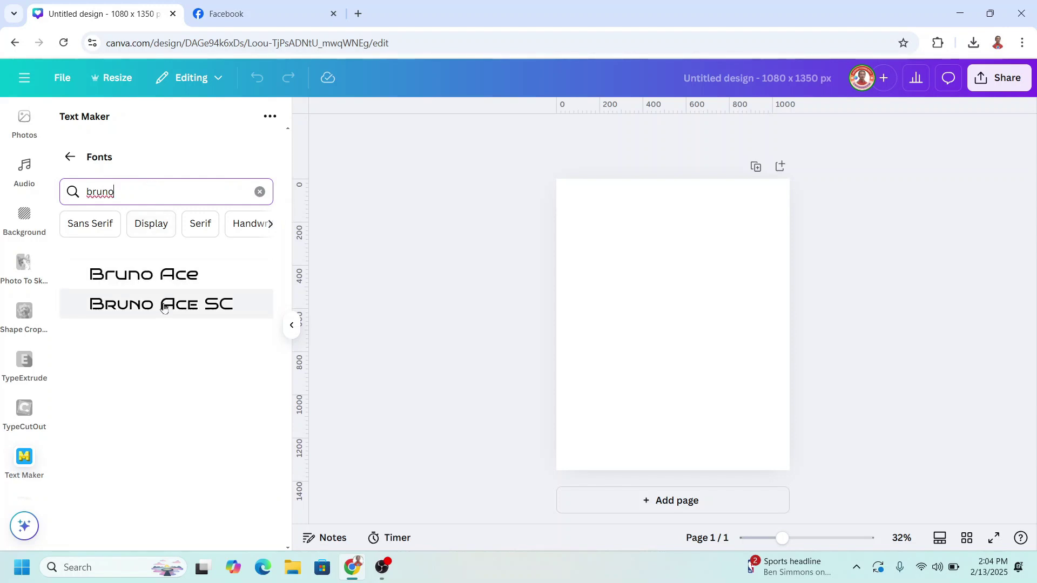
left_click(156, 310)
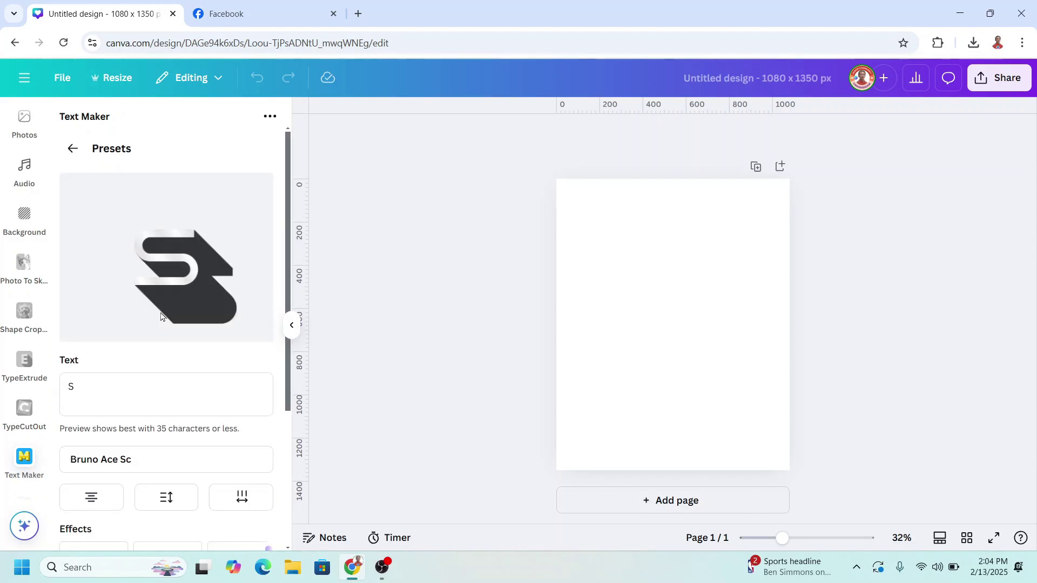
- Open the letter's 3D effect and set the angle of 3D depth one to -175
scroll(175, 350, "down", 3)
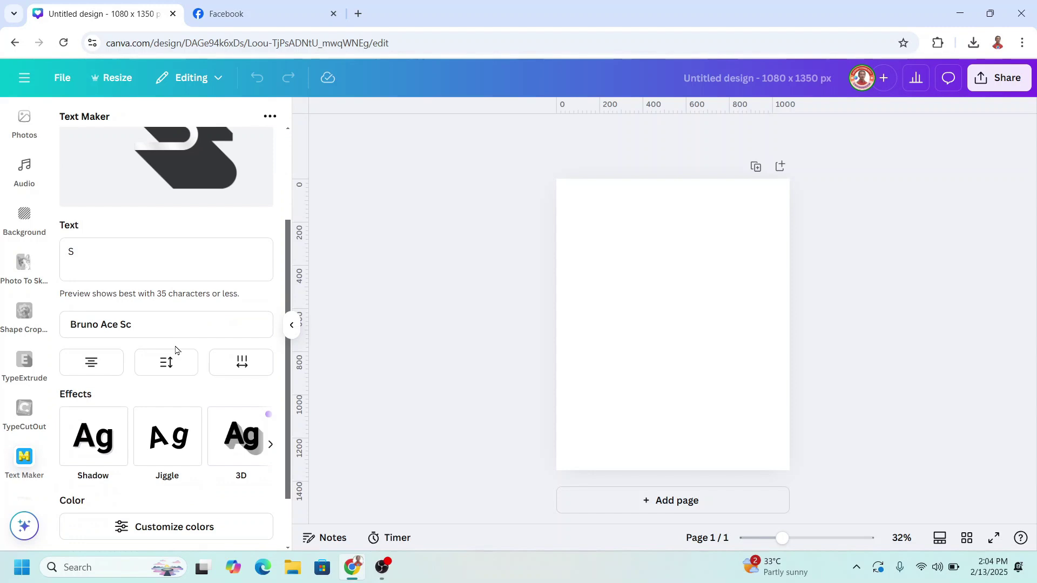
left_click(249, 446)
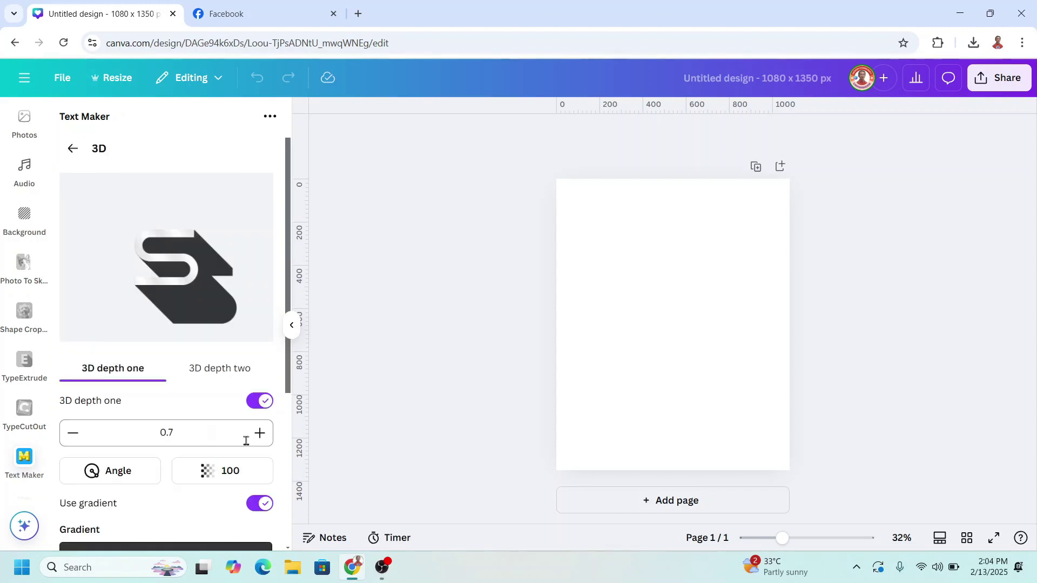
left_click(119, 477)
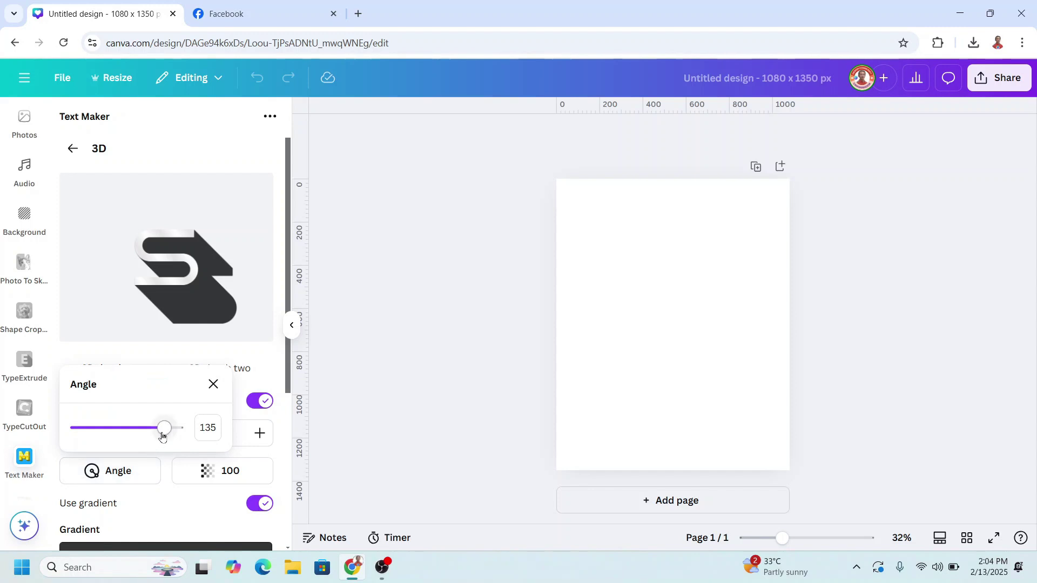
left_click_drag(164, 428, 78, 416)
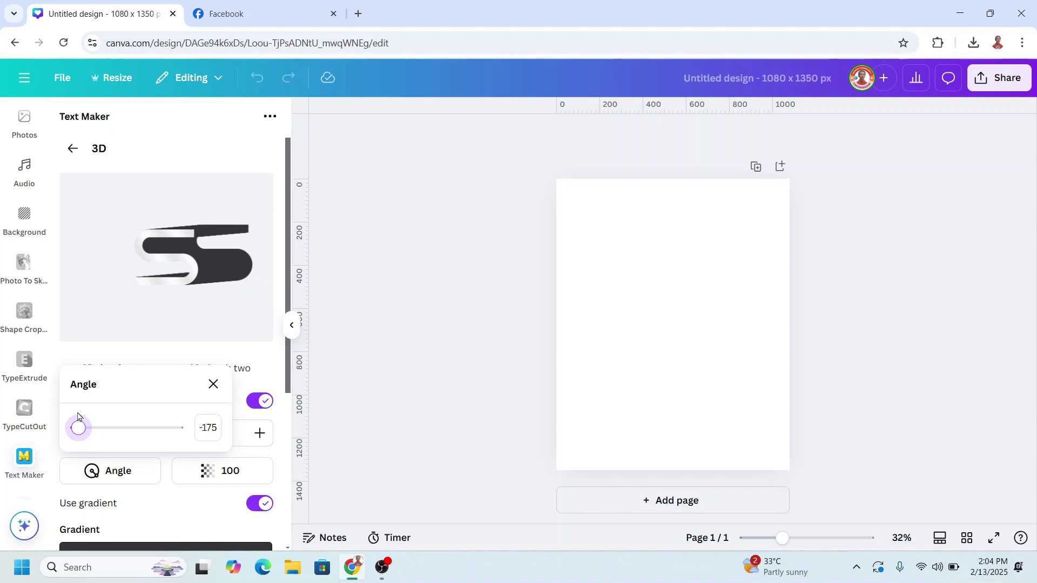
left_click(213, 385)
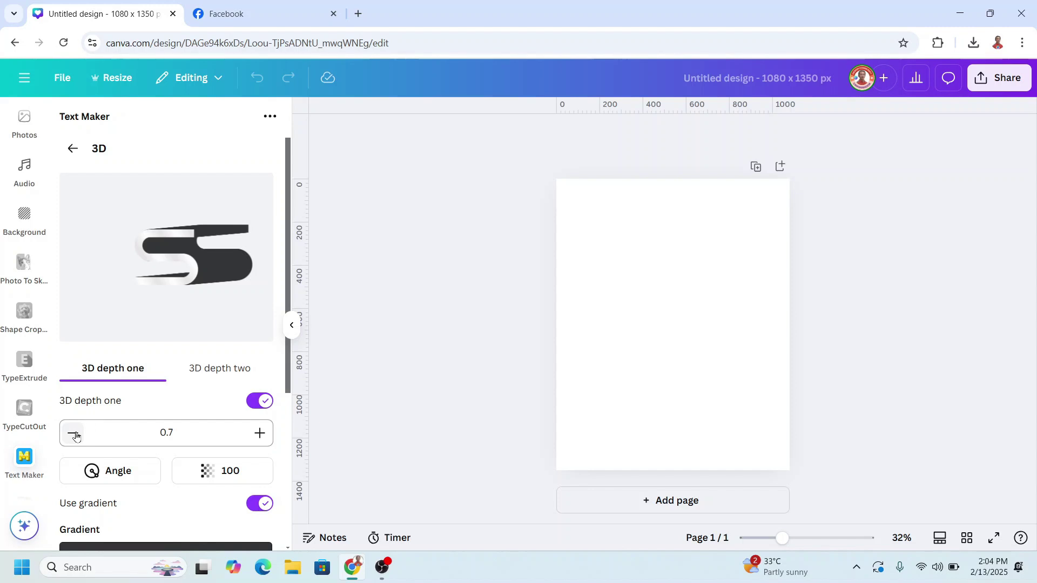
- Set 3D depth one to 0.16 and its angle to -170
left_click_drag(76, 436, 75, 436)
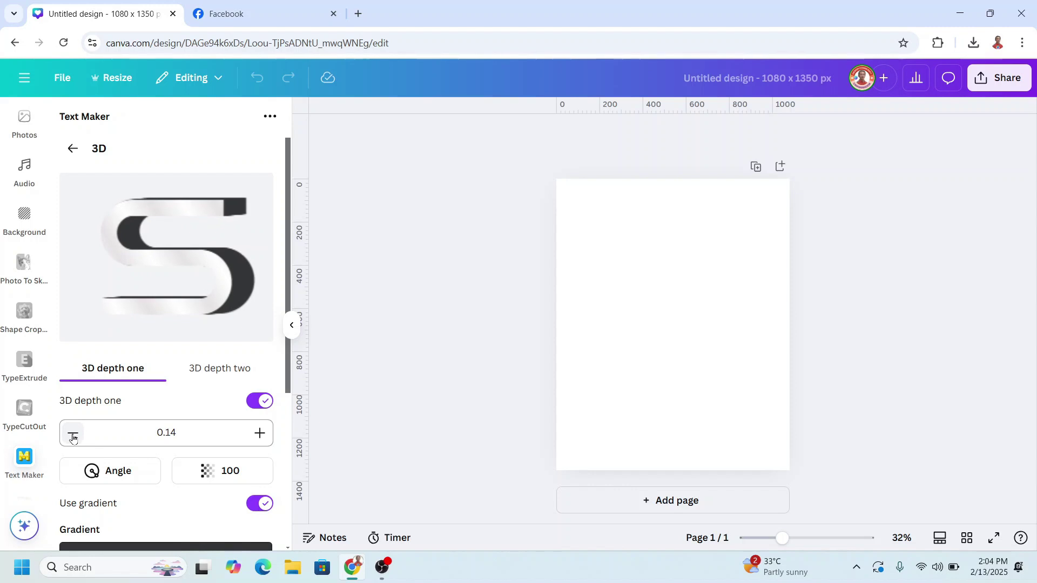
left_click(259, 440)
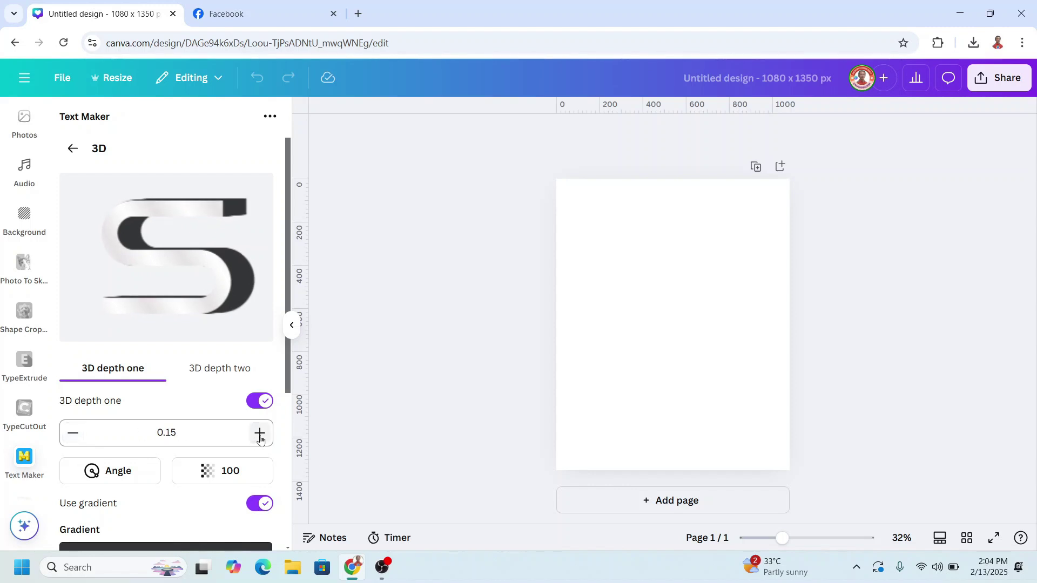
left_click(110, 472)
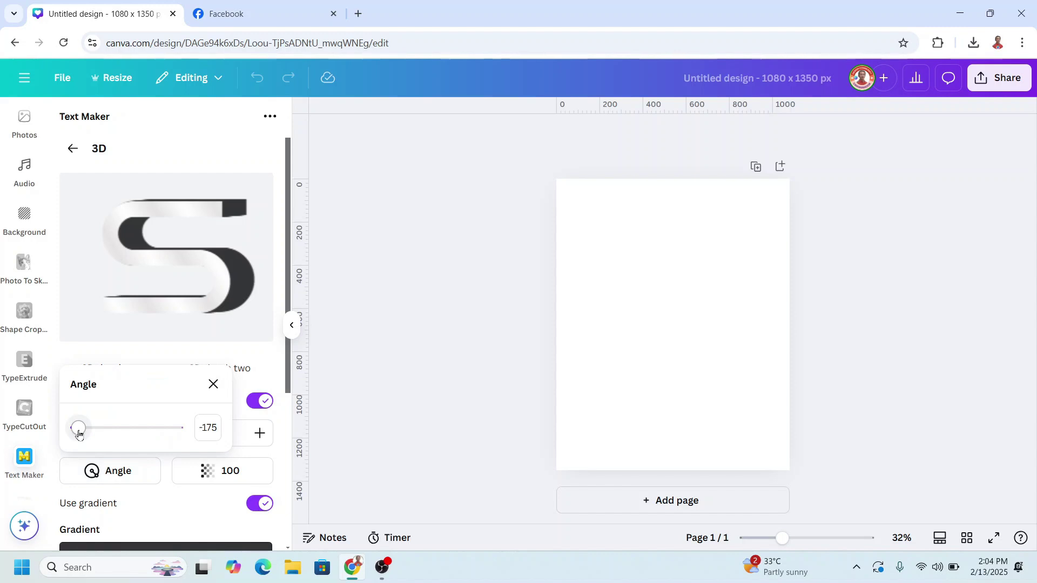
left_click_drag(79, 433, 80, 434)
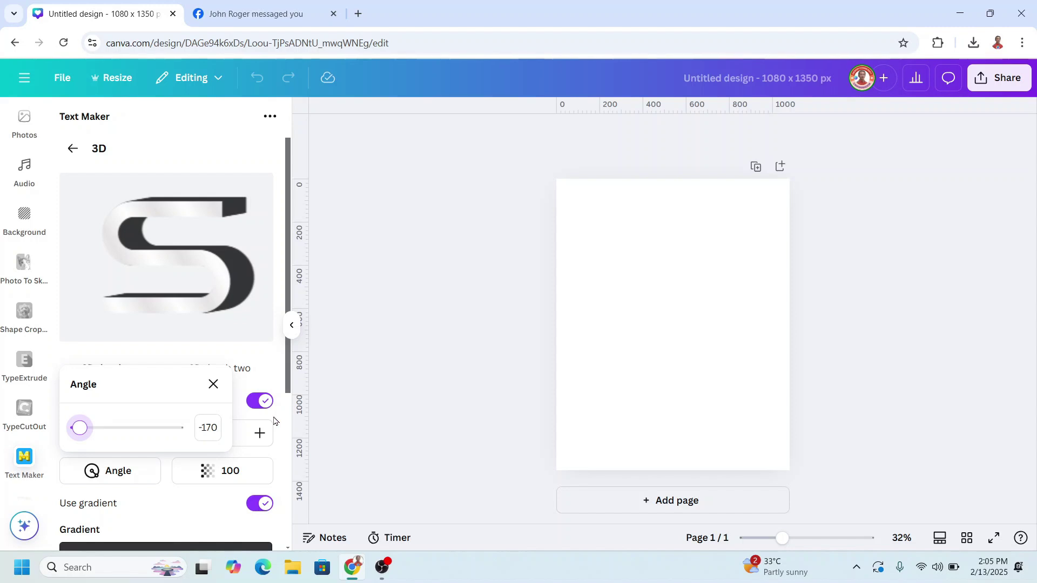
left_click(214, 385)
- Recolour the gradient of 3D depth one with #065a84 as the first stop and #09254f as the second, and return to the preset settings
scroll(221, 367, "down", 1)
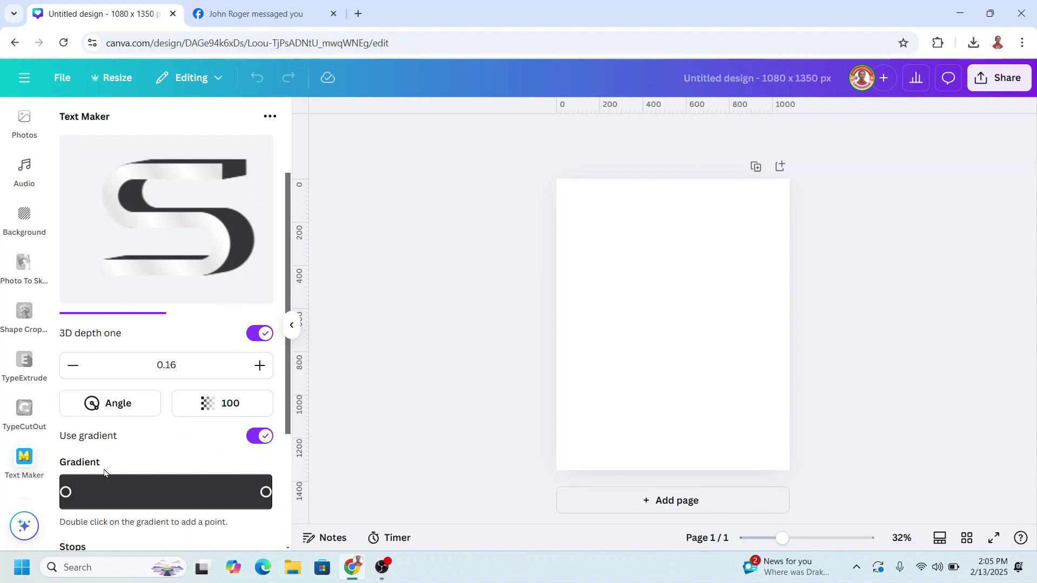
scroll(106, 473, "down", 1)
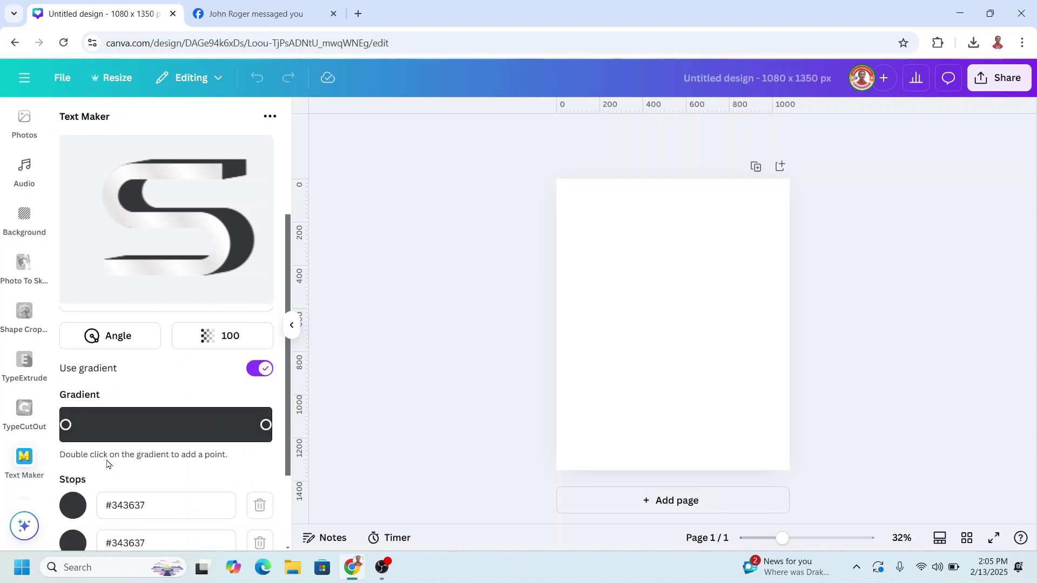
left_click(82, 507)
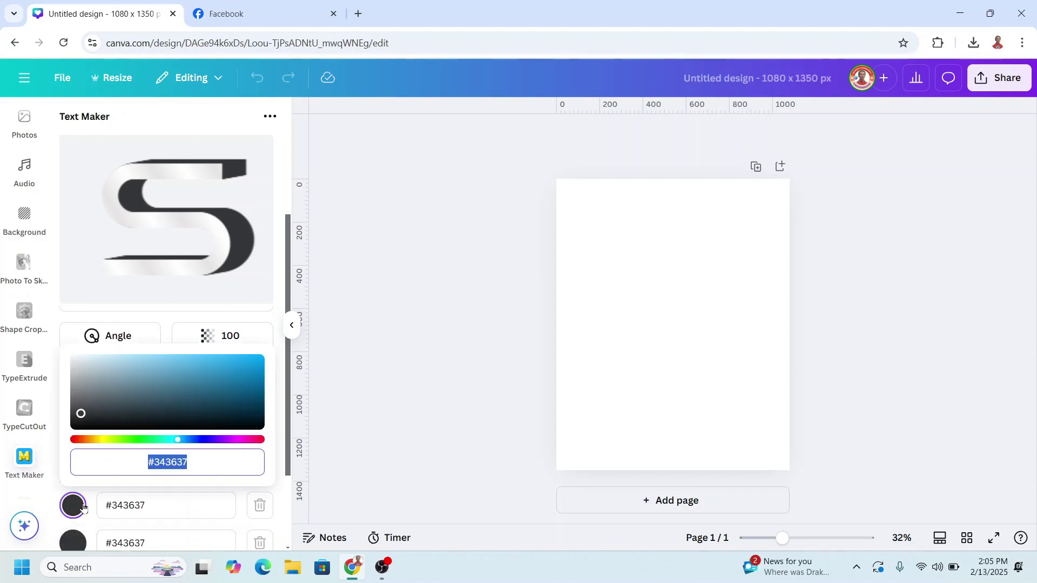
left_click(256, 393)
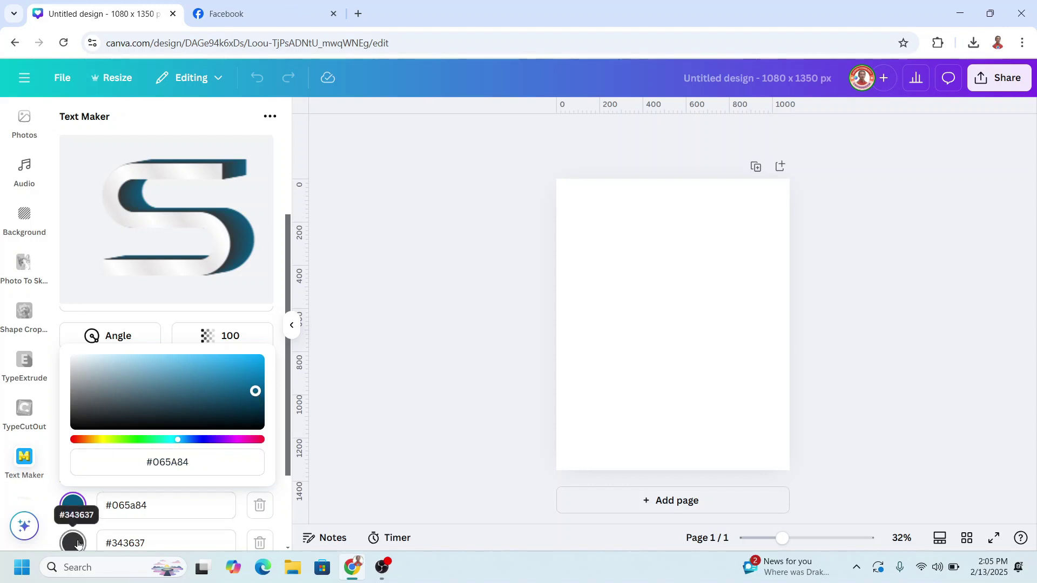
left_click(74, 543)
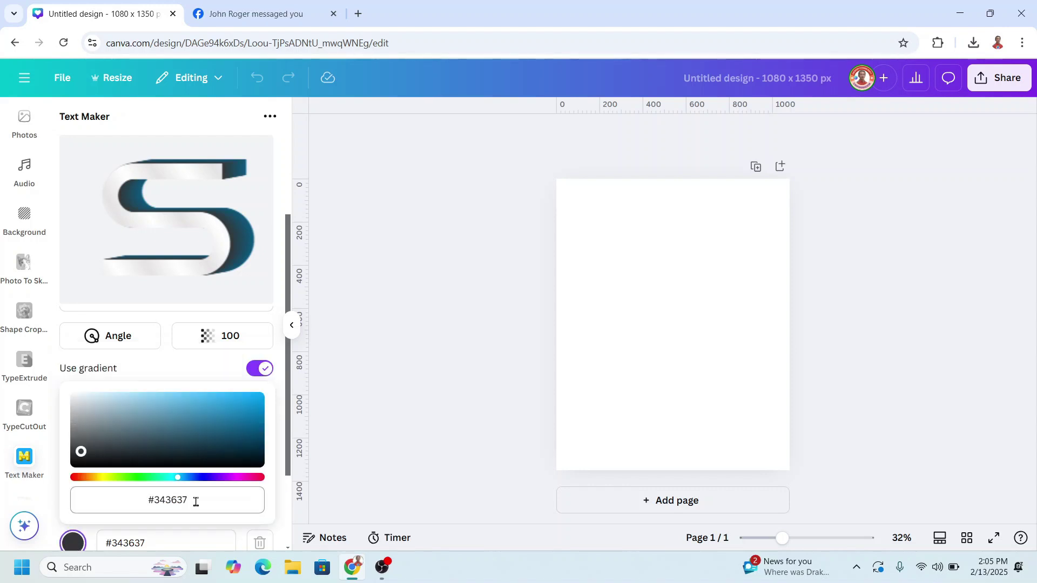
left_click_drag(180, 484, 186, 484)
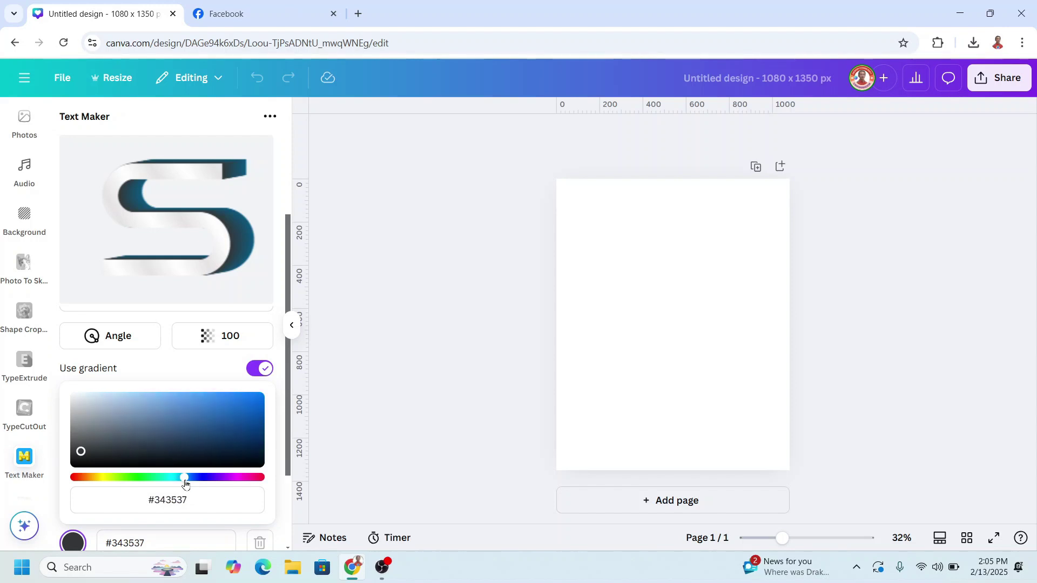
left_click(251, 434)
left_click_drag(251, 432, 243, 444)
left_click(227, 222)
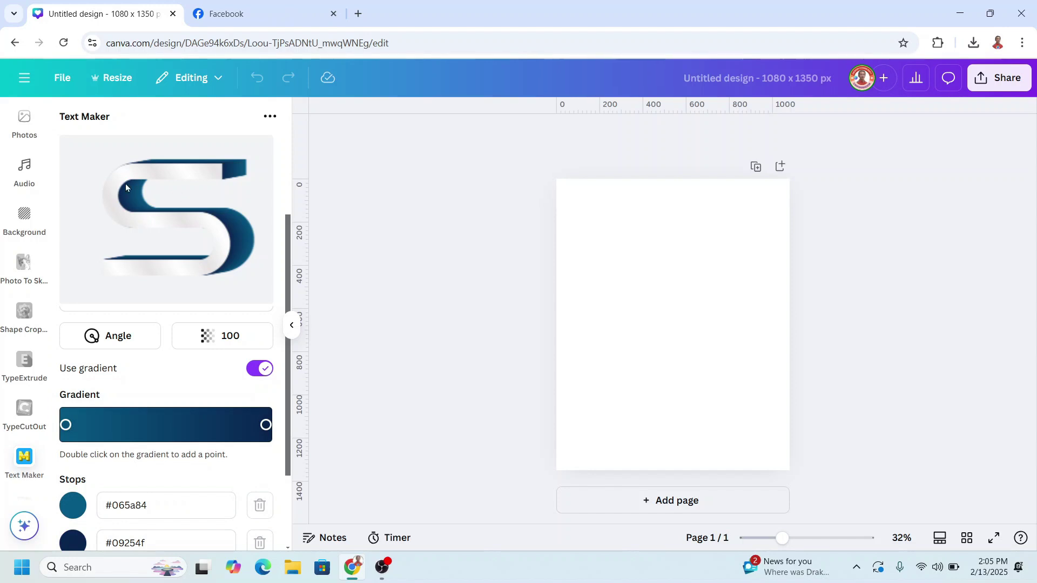
scroll(116, 173, "up", 3)
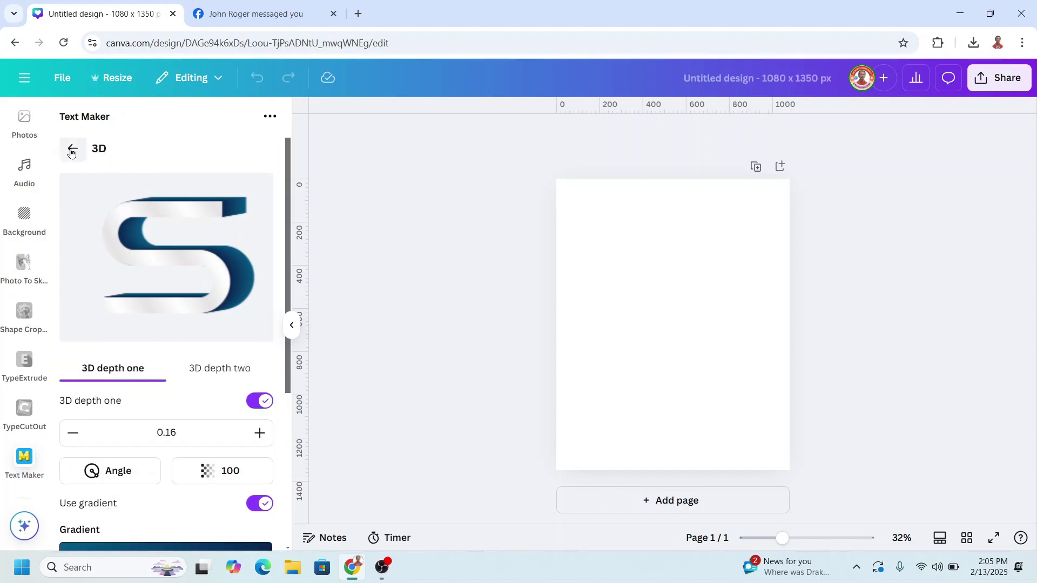
left_click(71, 153)
- Customize the letter's fill color by deleting the grey #e5e3e3 gradient stops and surplus white ones, keeping only two #ffffff stops
scroll(169, 292, "down", 4)
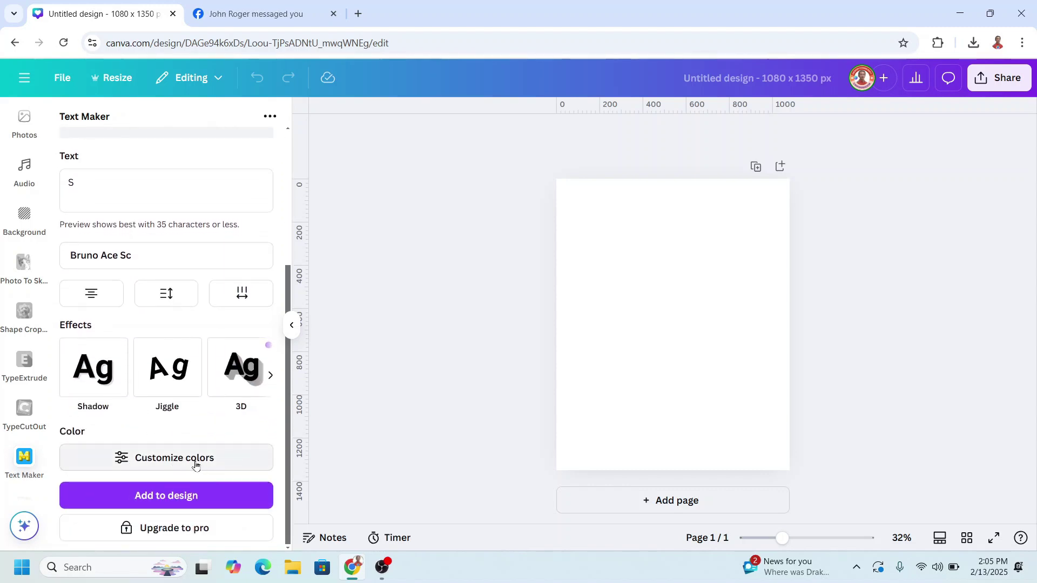
left_click(196, 465)
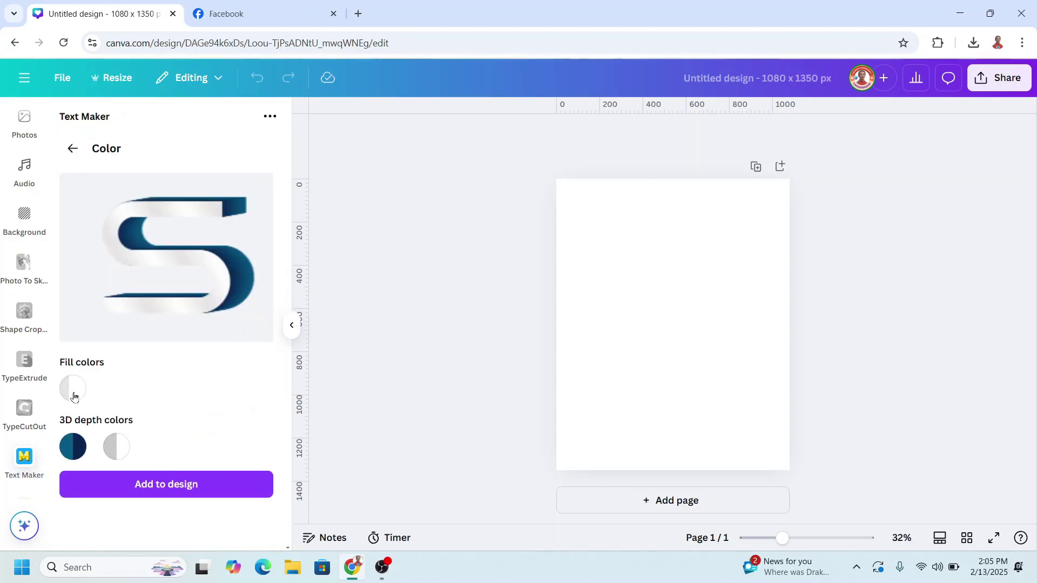
left_click(73, 395)
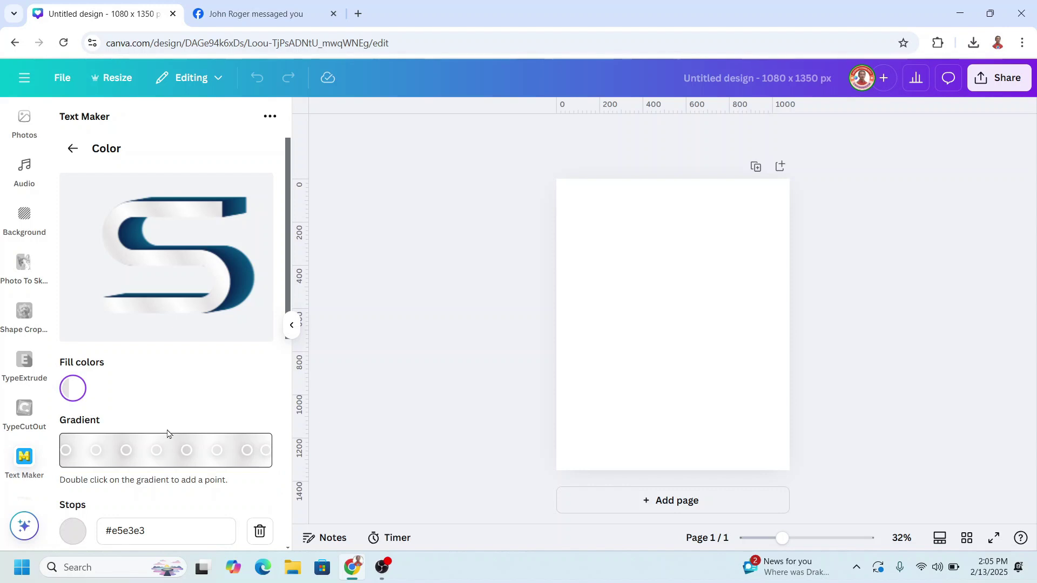
scroll(186, 443, "down", 1)
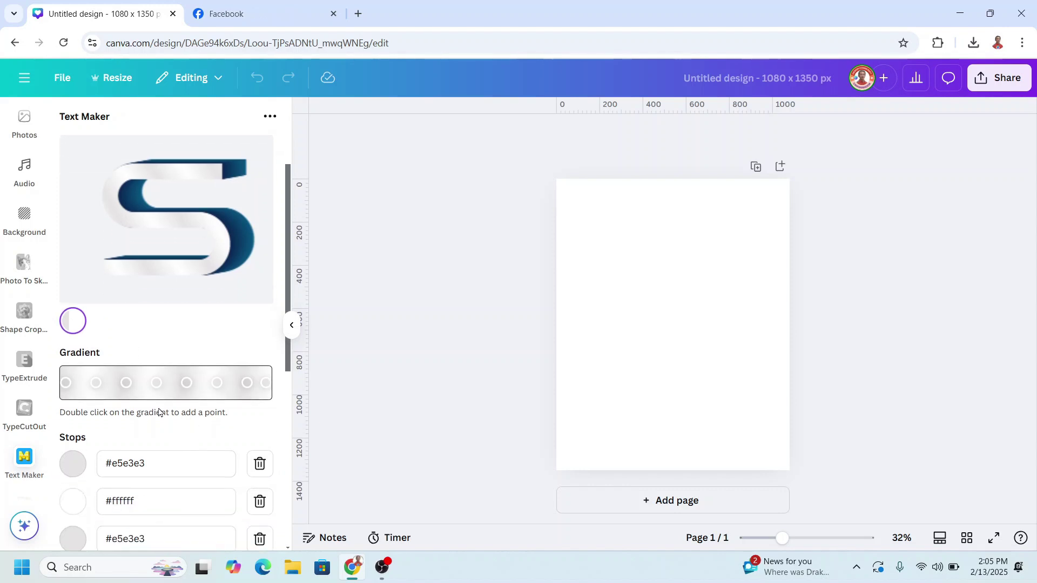
scroll(259, 405, "down", 1)
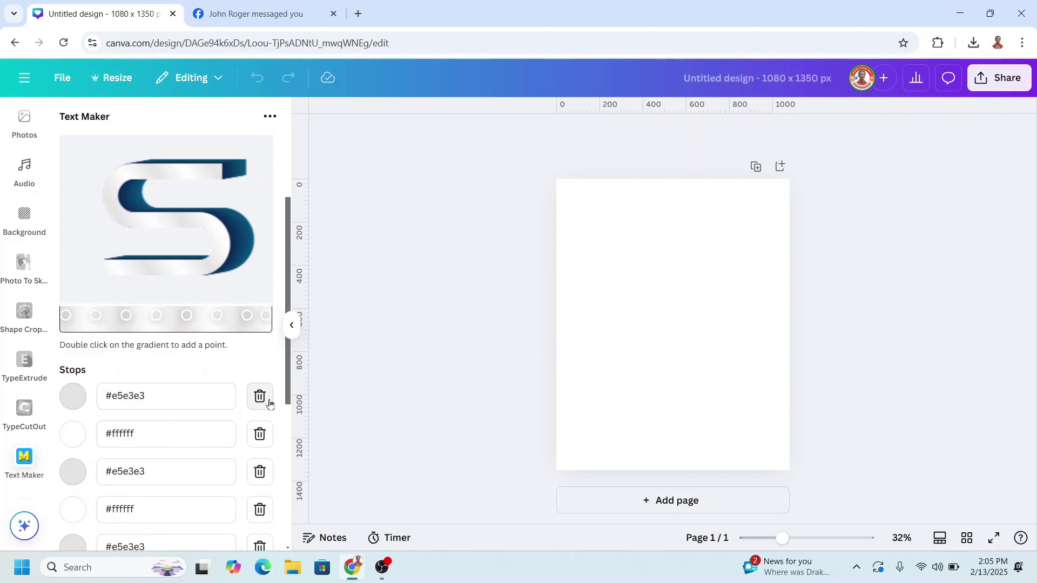
left_click(260, 396)
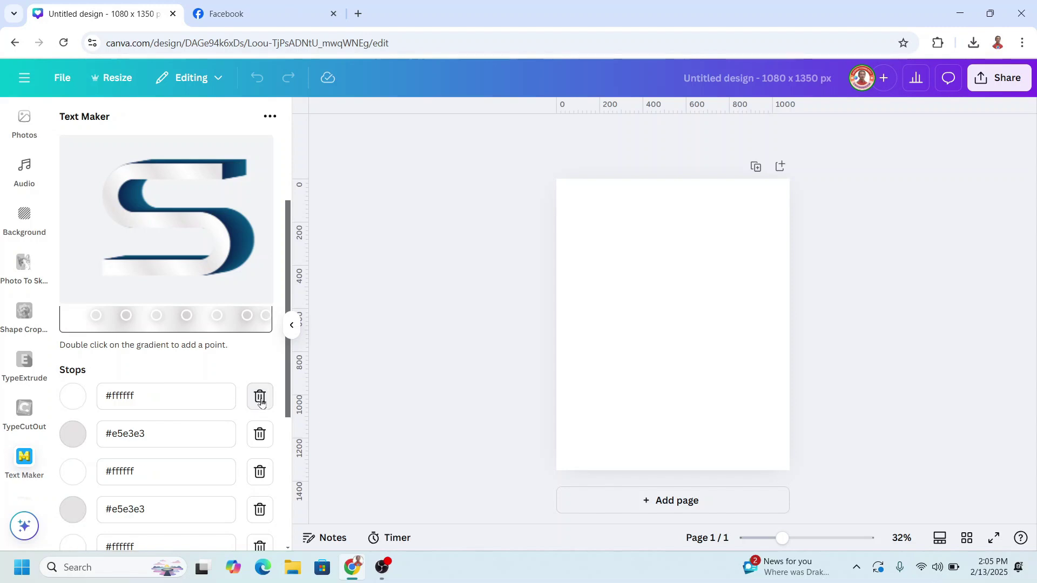
left_click(260, 434)
left_click(261, 473)
left_click(261, 472)
left_click(260, 473)
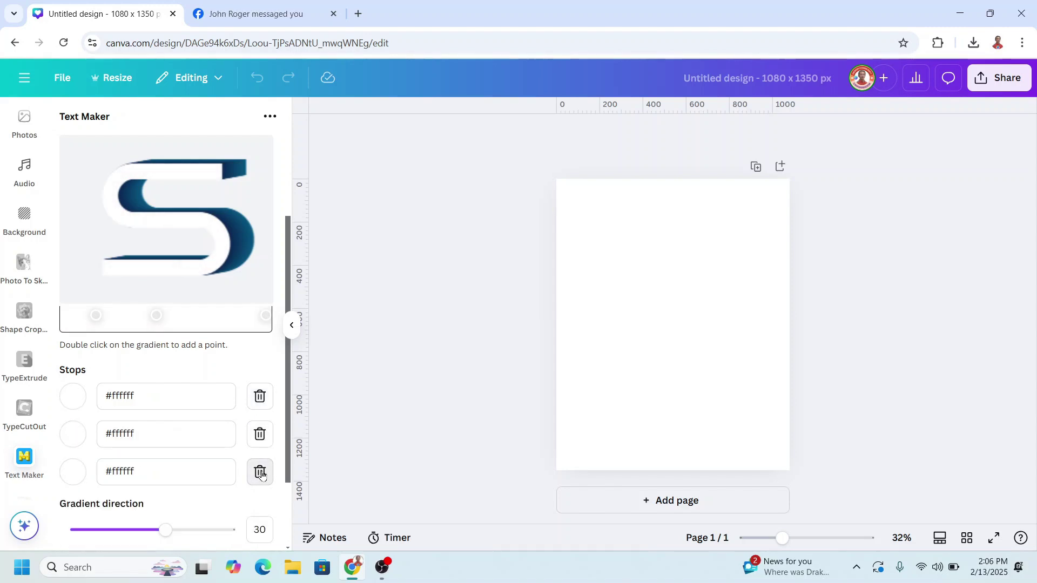
left_click(261, 473)
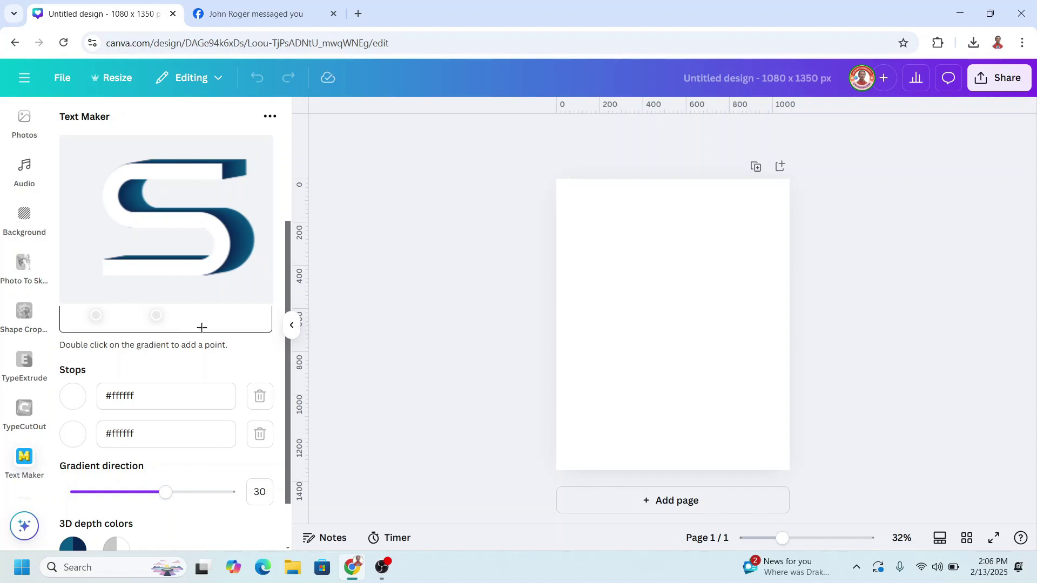
- Add the 3D letter S to the design at Medium quality and enlarge it around the page center
scroll(201, 385, "down", 2)
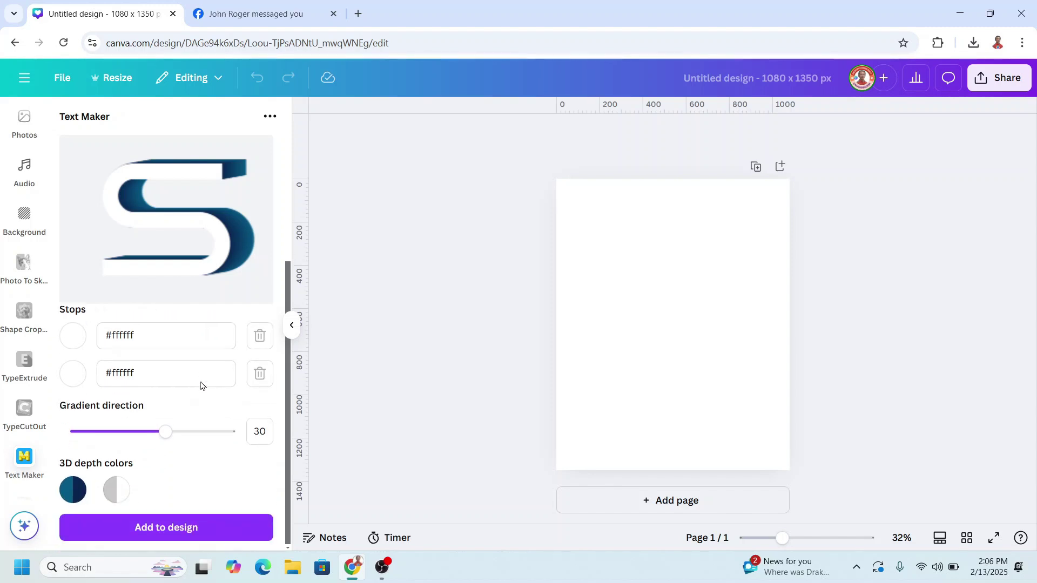
left_click(176, 529)
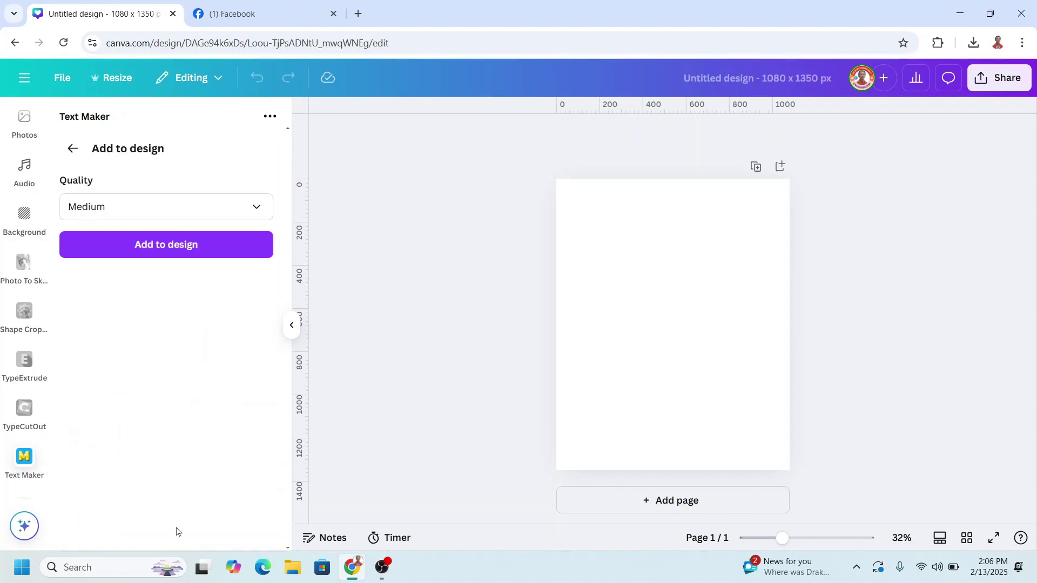
left_click(175, 246)
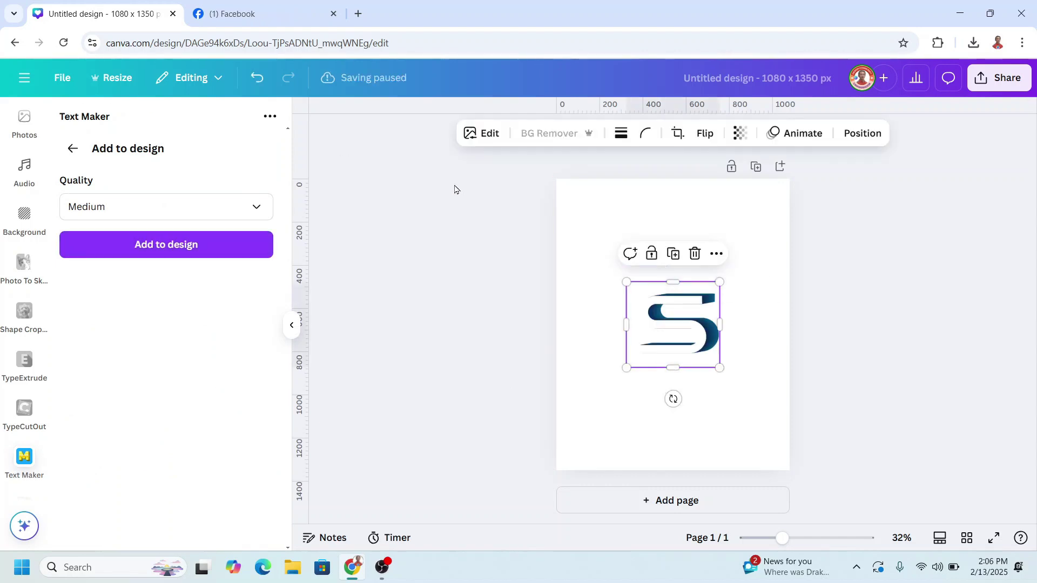
left_click_drag(743, 402, 793, 467)
left_click_drag(743, 393, 707, 355)
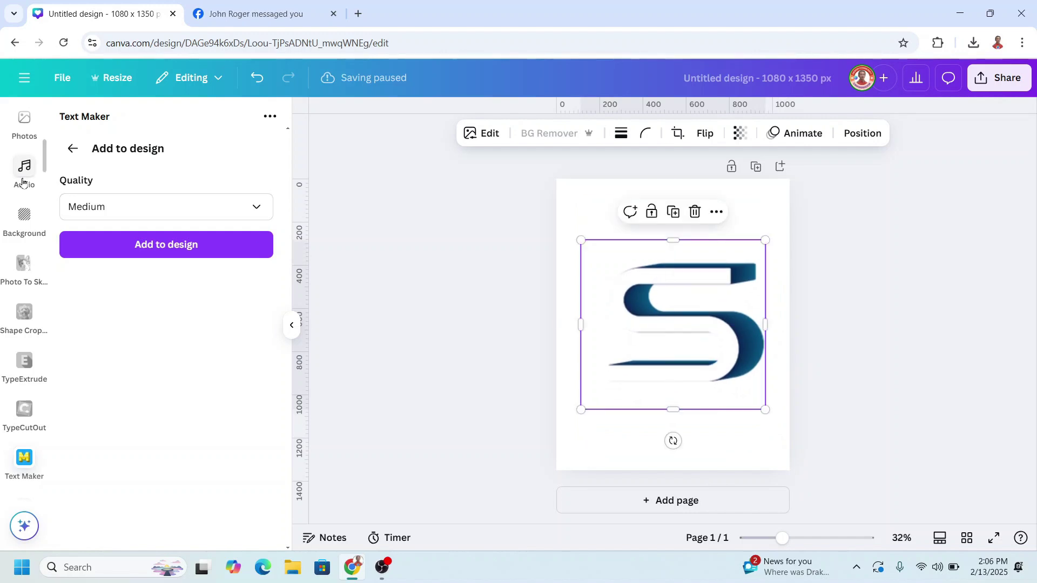
- Add a square shape to the page and fill it with yellow #ffde59
scroll(16, 189, "up", 5)
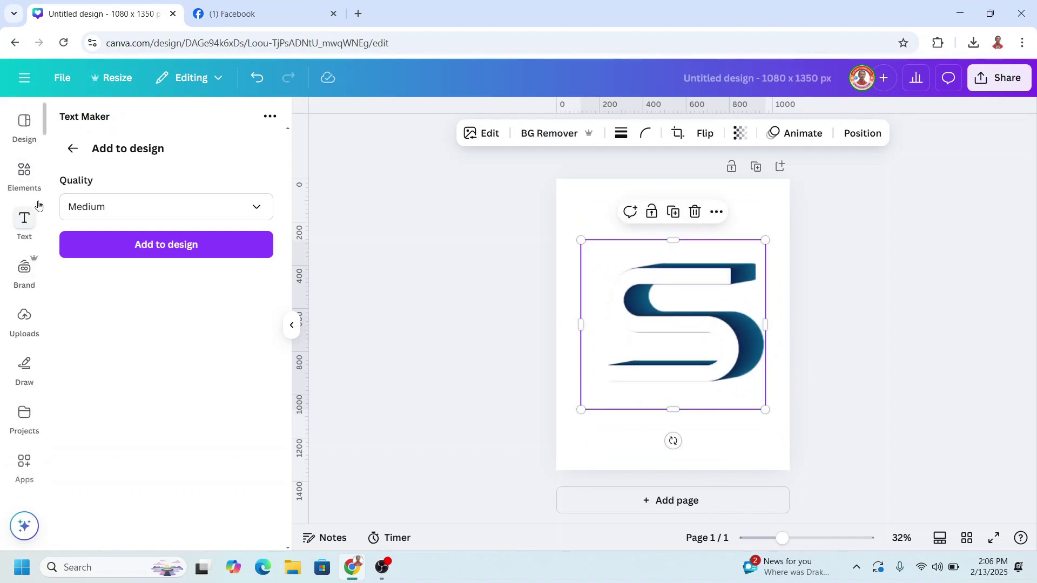
left_click(24, 172)
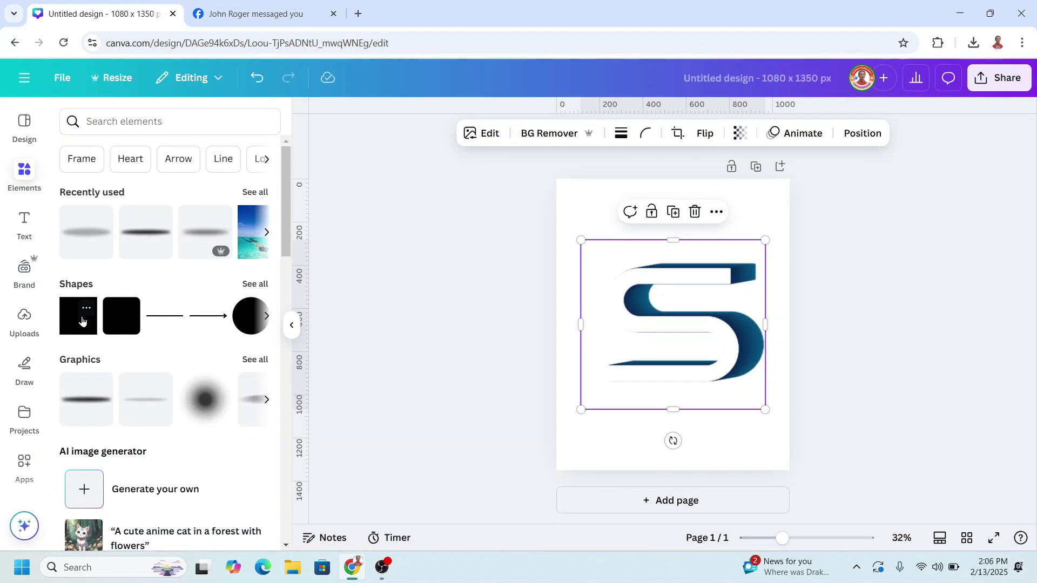
left_click(87, 315)
scroll(187, 401, "down", 3)
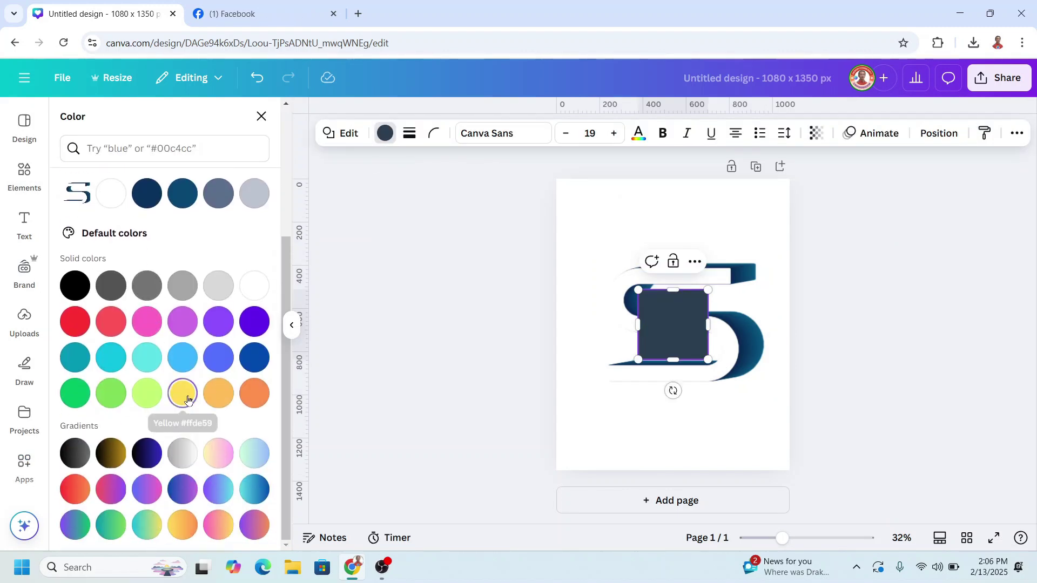
left_click(186, 400)
- Stretch the yellow shape into a rectangle about 818 px wide that covers the whole letter S
left_click_drag(619, 327, 598, 324)
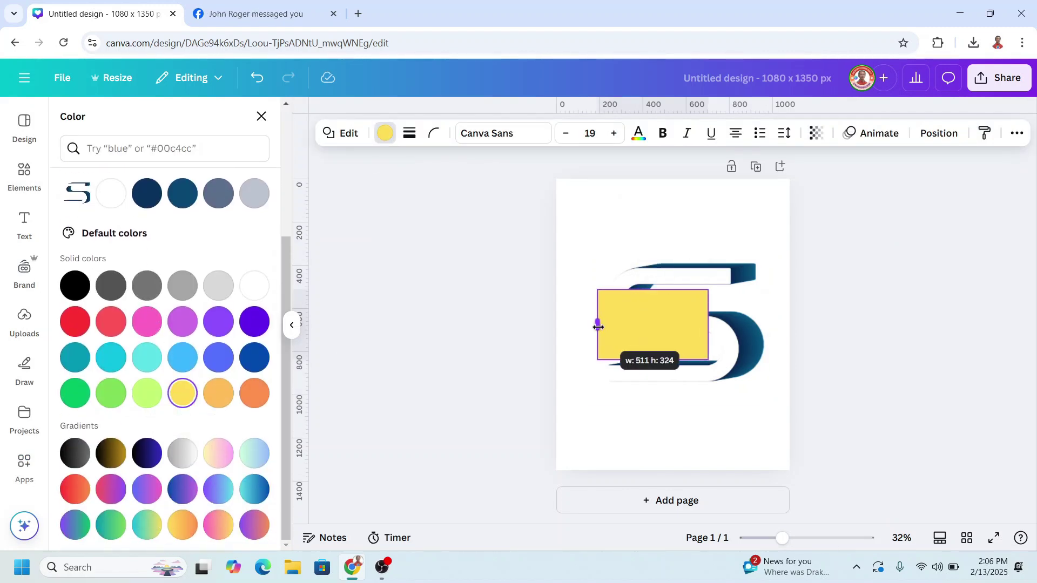
left_click_drag(708, 327, 775, 326)
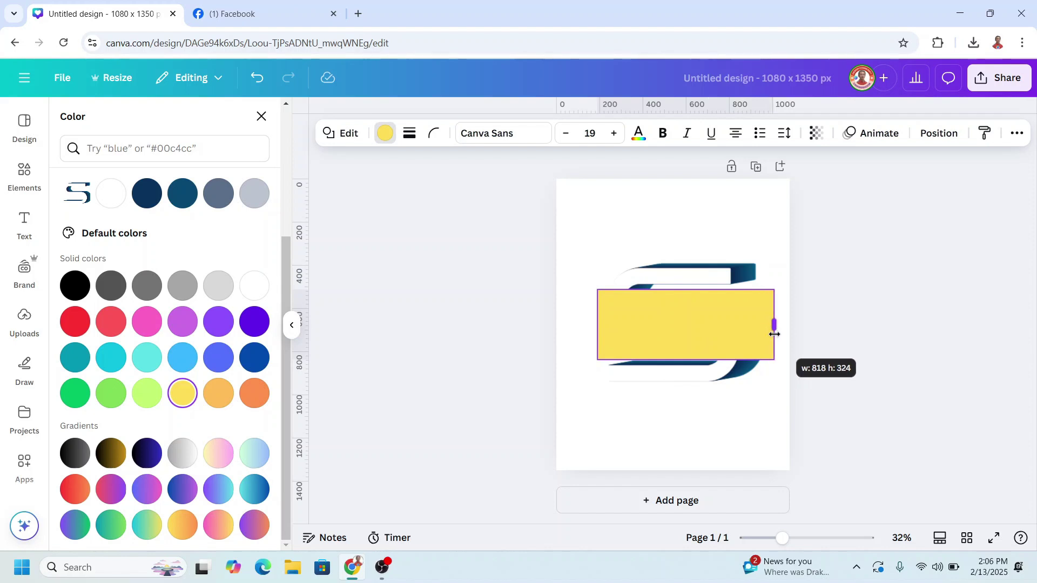
left_click_drag(685, 290, 686, 256)
left_click_drag(685, 360, 685, 393)
key("Escape")
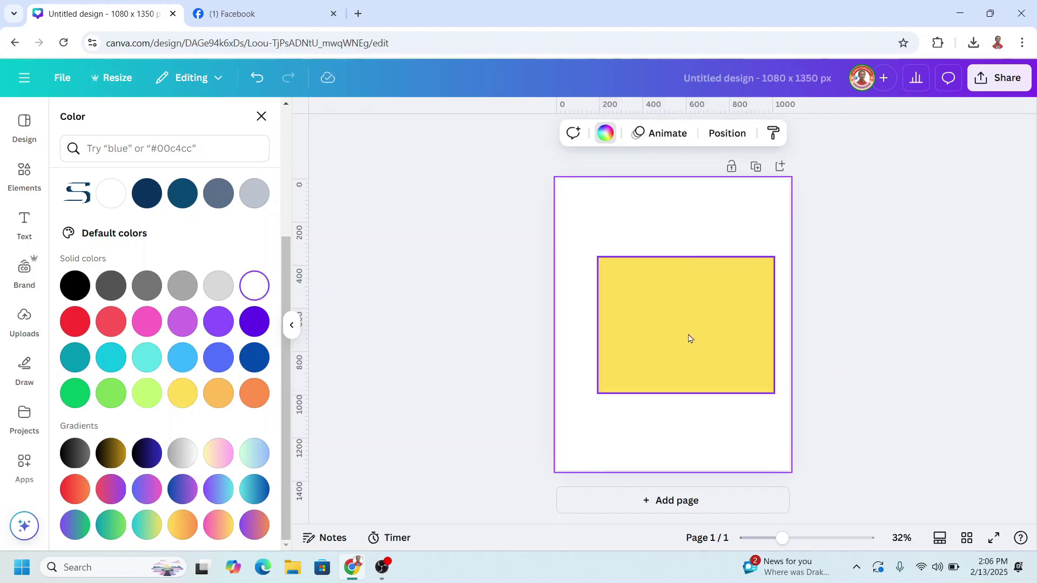
- Send the yellow rectangle to the back, behind the letter S
left_click(691, 297)
right_click(693, 298)
mouse_move(746, 322)
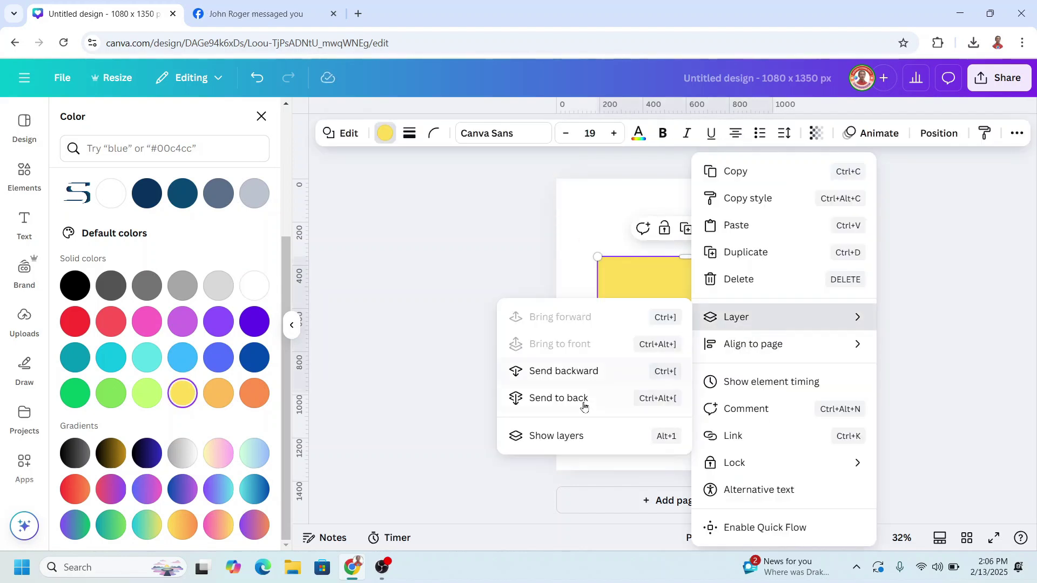
left_click(581, 400)
left_click(787, 217)
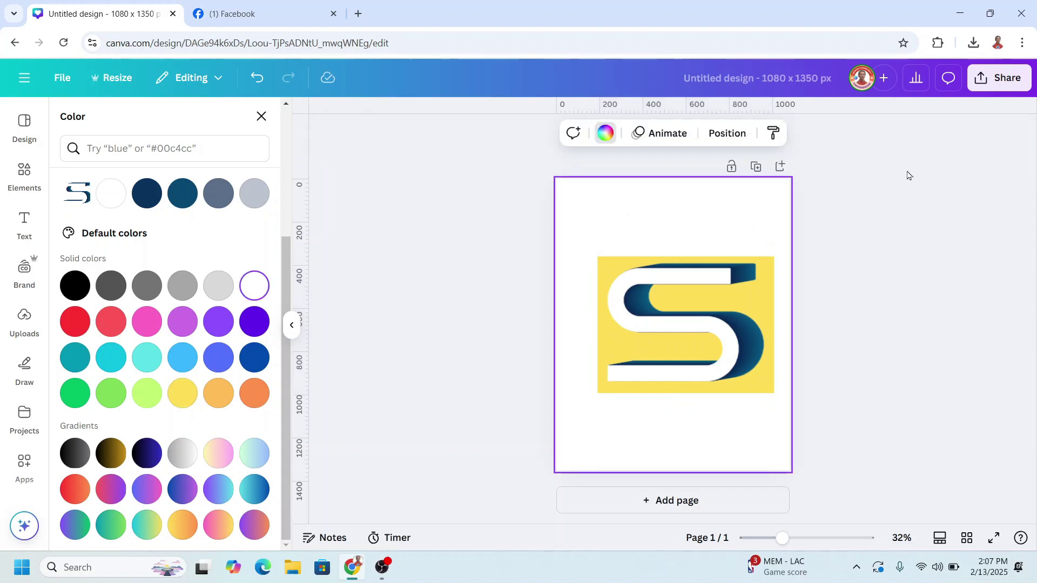
- Download the design as a PNG at size 1
left_click(1002, 79)
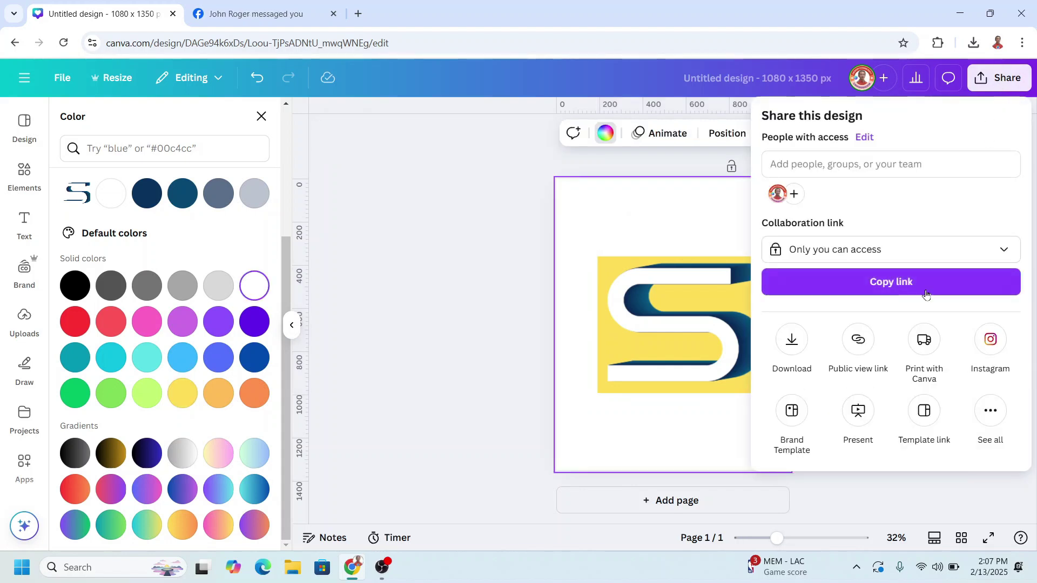
left_click(792, 340)
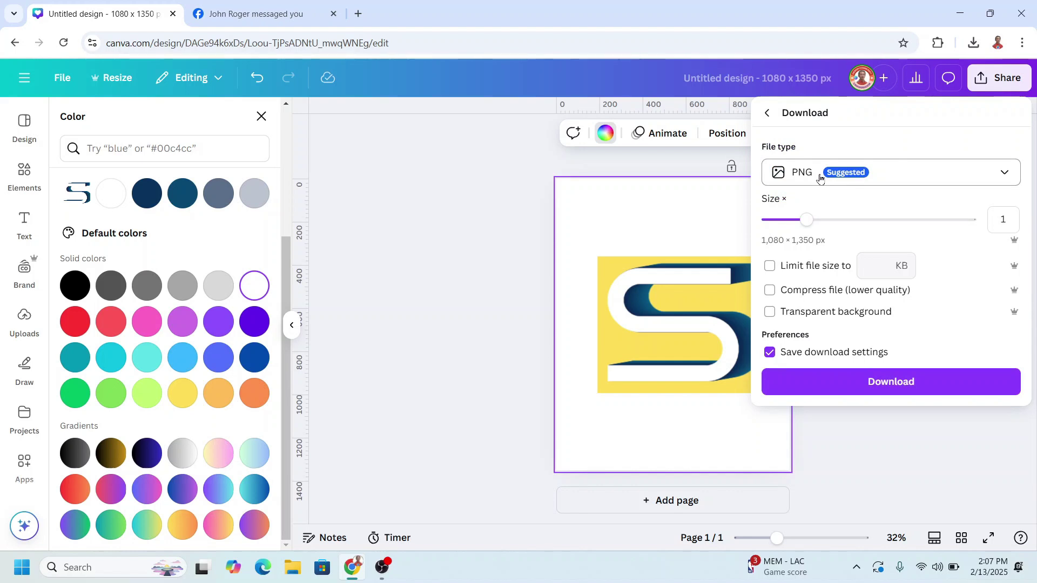
left_click(893, 384)
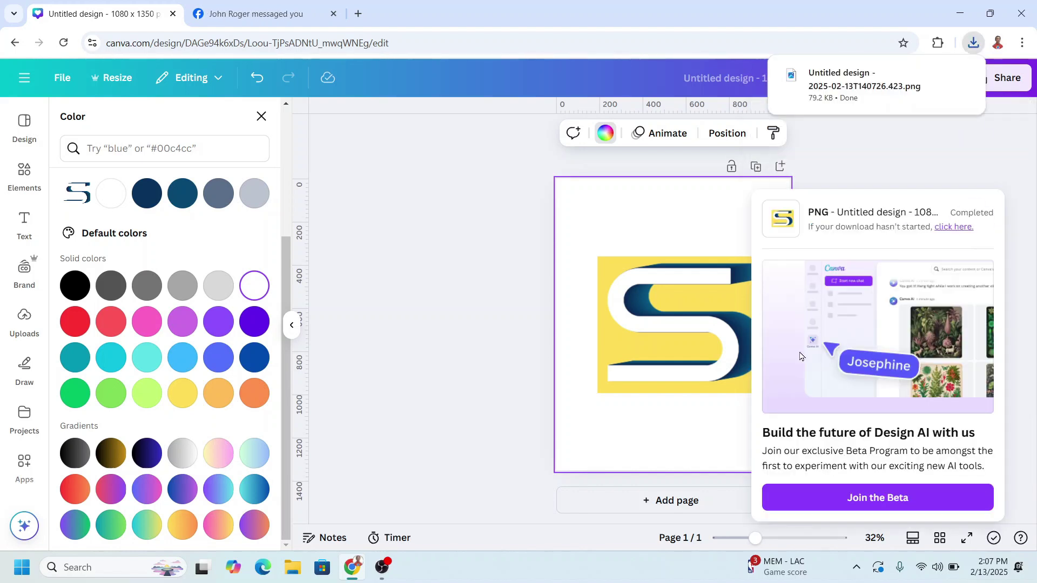
- Add a second page and set its background to the green of the reno color palette
left_click(773, 160)
left_click(779, 166)
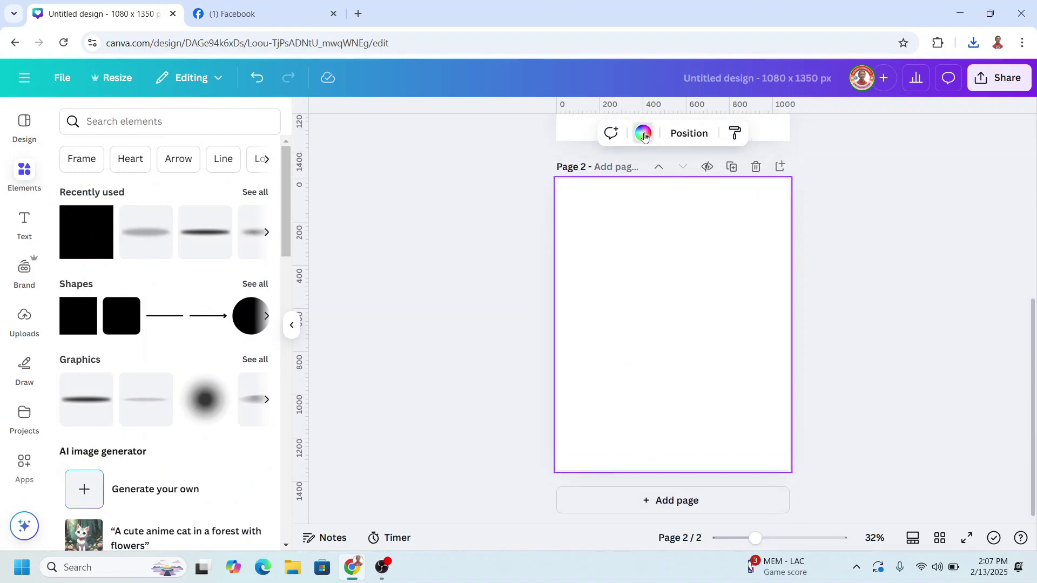
left_click(642, 133)
left_click(141, 316)
- Place the downloaded PNG on page 2 with its white background removed, and scale it to fill the page
left_click(973, 43)
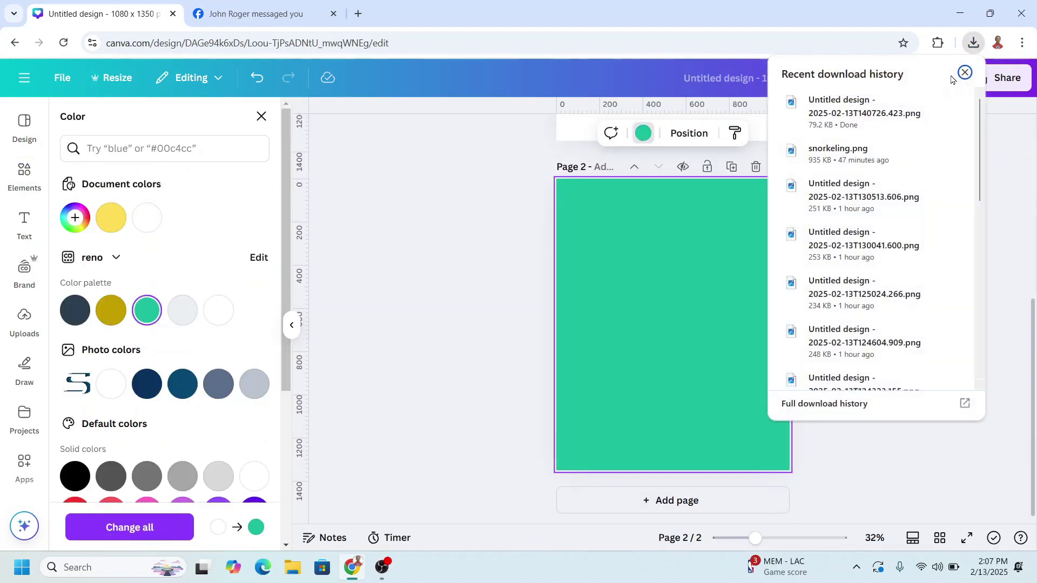
left_click_drag(864, 108, 682, 285)
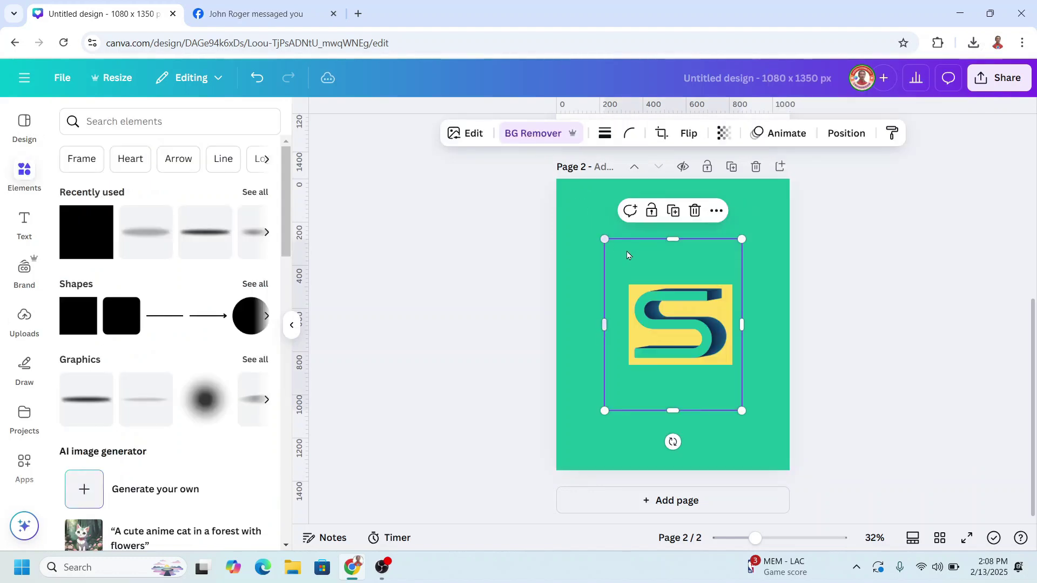
left_click_drag(629, 250, 581, 190)
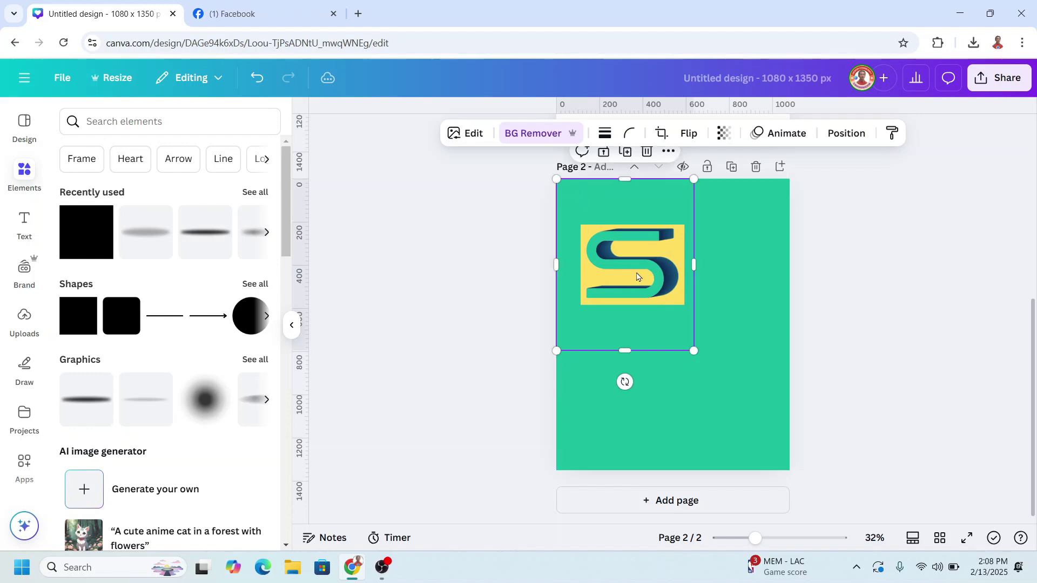
left_click_drag(694, 351, 789, 470)
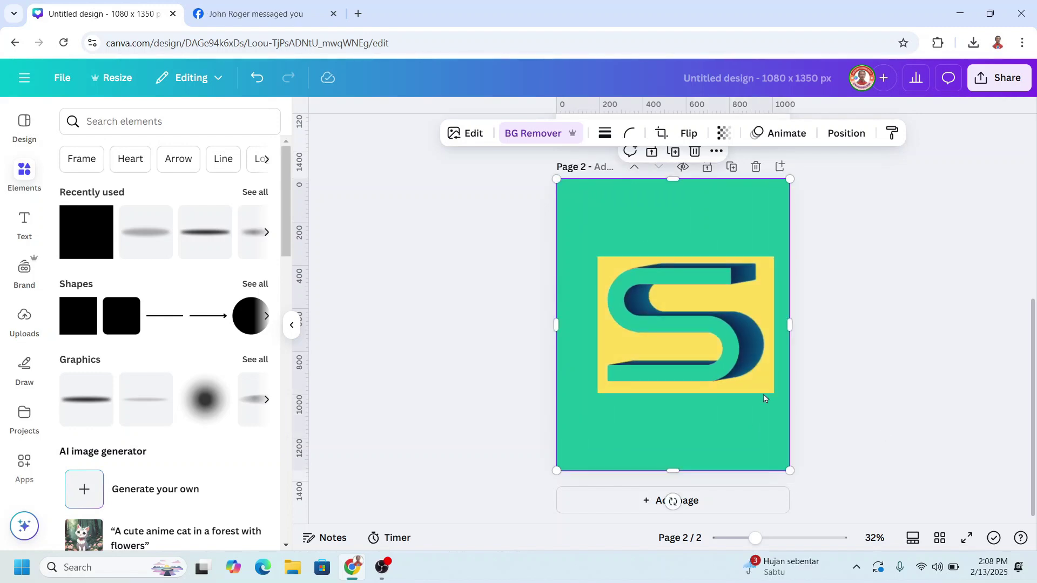
- Insert the recently used photo "Underwater Photography of Ocean" on page 2 and enlarge it
left_click(256, 193)
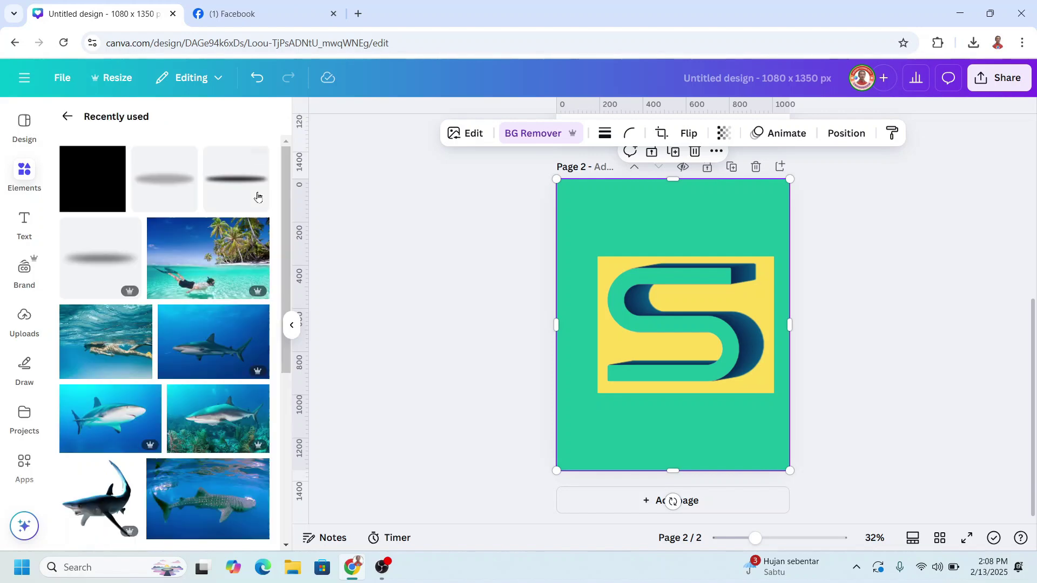
scroll(259, 347, "down", 10)
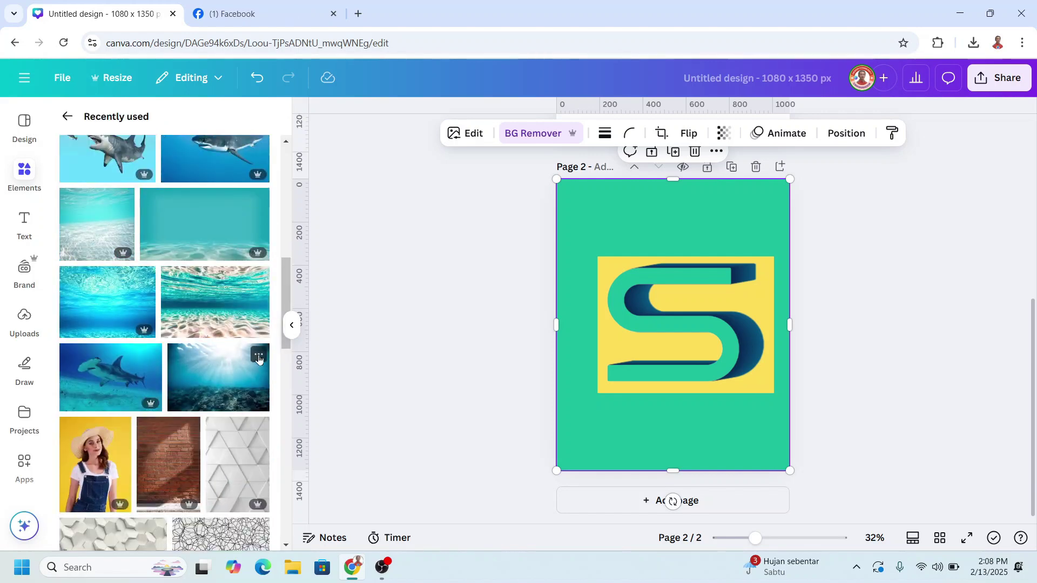
left_click(258, 355)
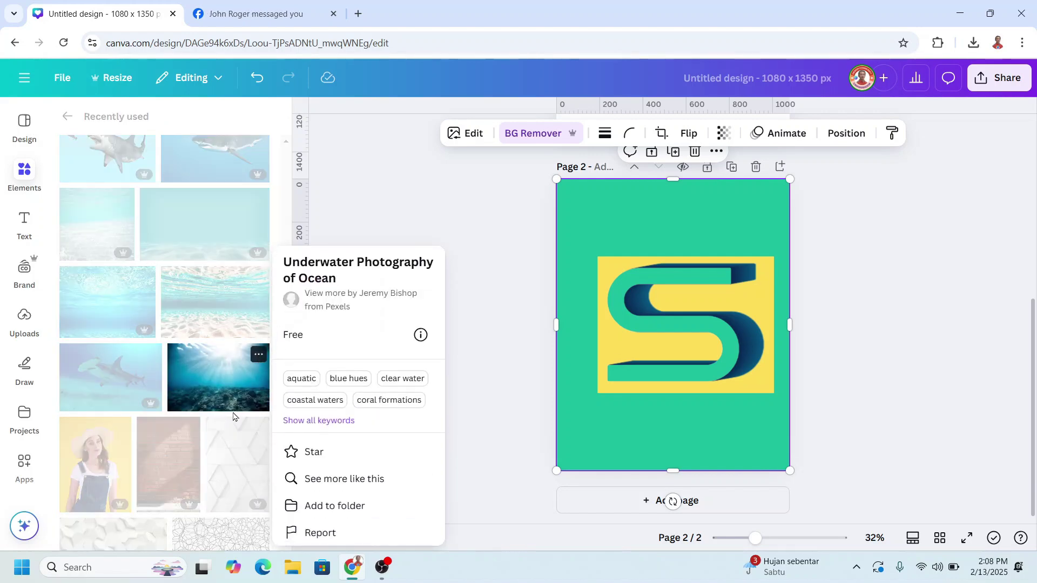
left_click(226, 385)
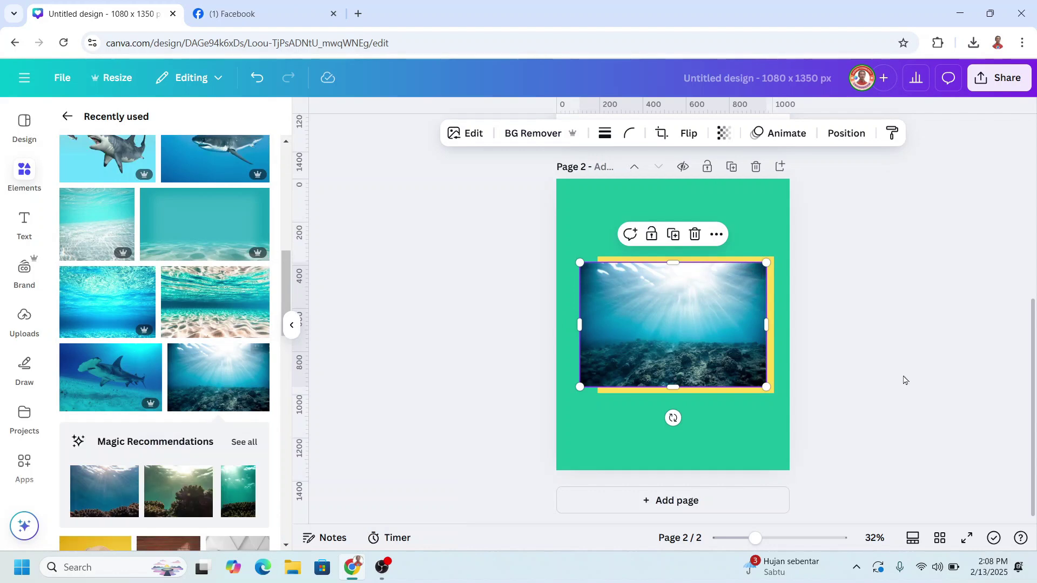
left_click_drag(862, 452, 863, 453)
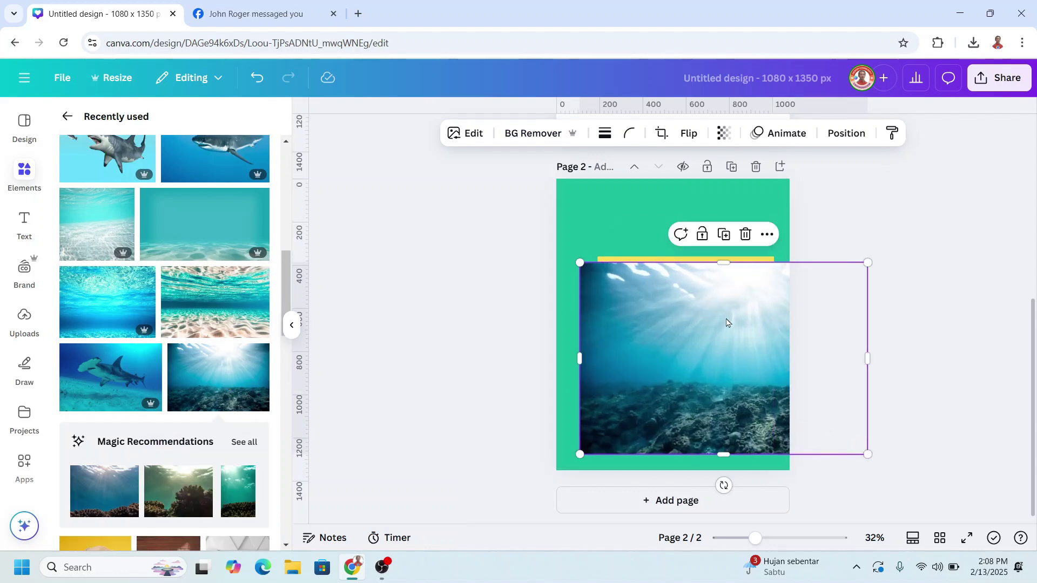
- Send the ocean photo to the back and move it up so it fills the cut-out letter S
right_click(727, 319)
mouse_move(781, 265)
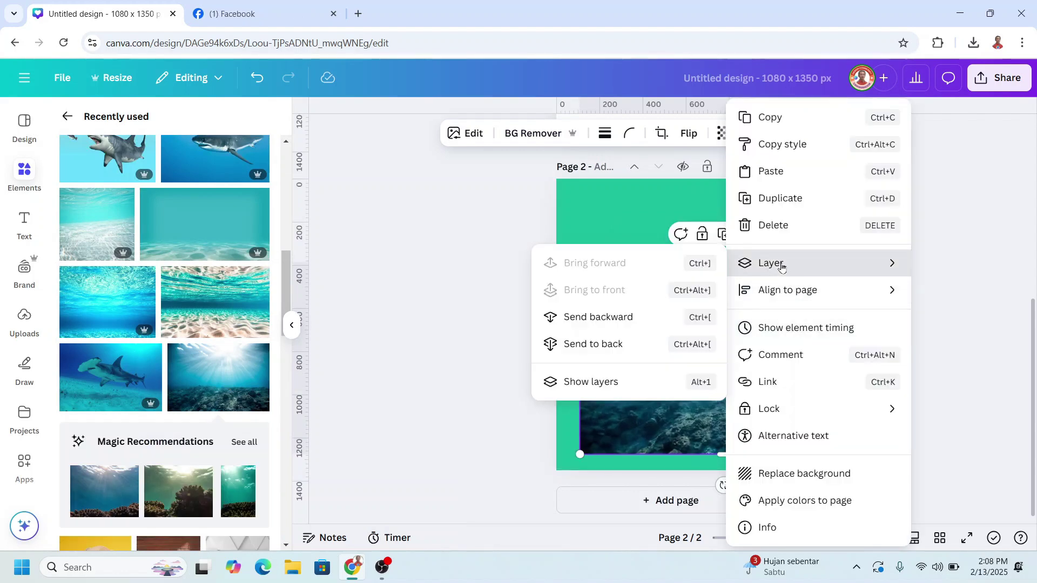
left_click(609, 340)
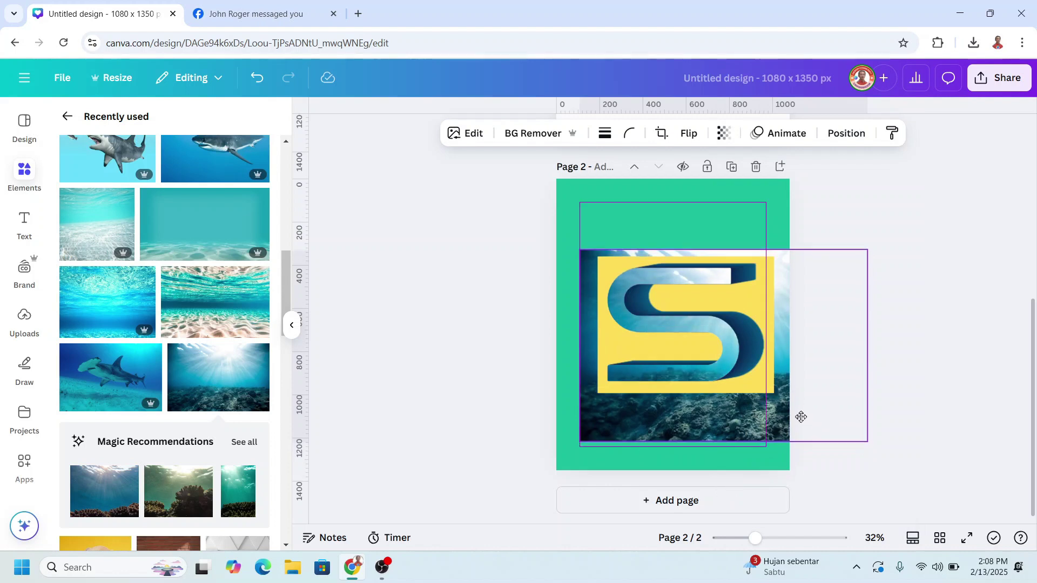
left_click_drag(801, 417, 798, 412)
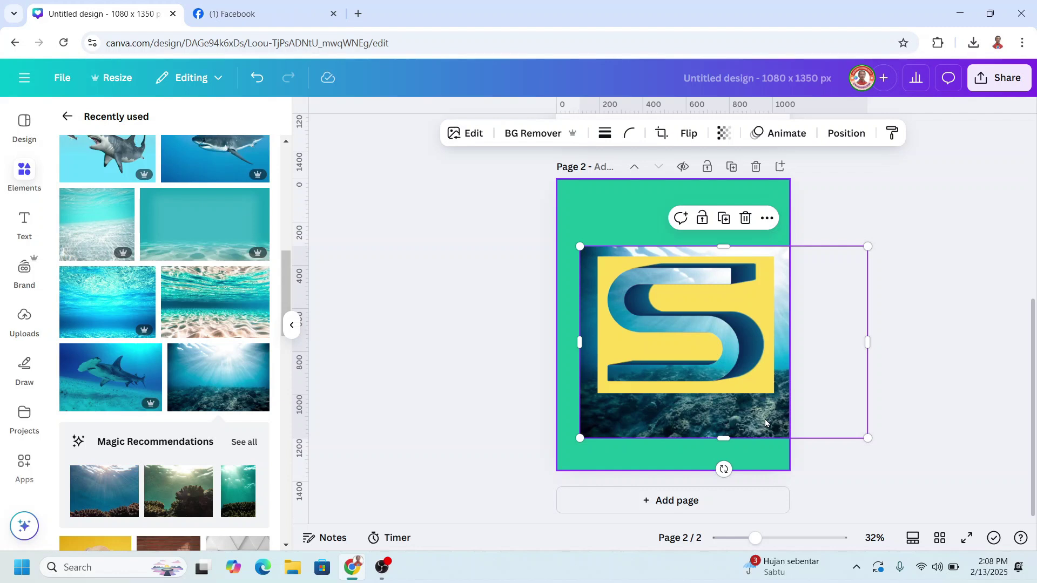
- Crop the ocean photo's edges so it stays within the yellow rectangle while covering the letter S
left_click_drag(727, 438, 729, 386)
left_click_drag(589, 323, 603, 323)
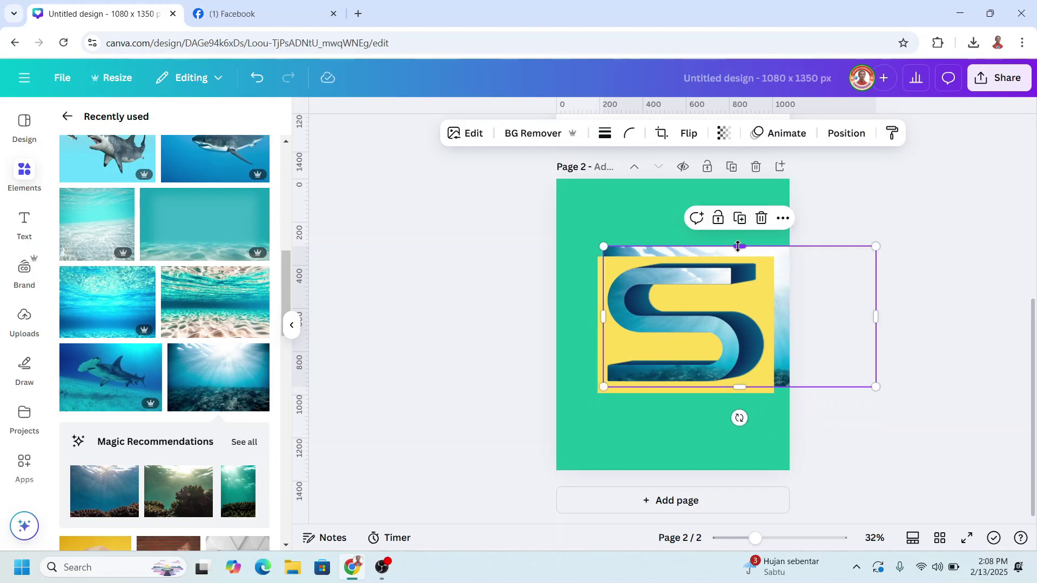
left_click_drag(876, 323, 766, 322)
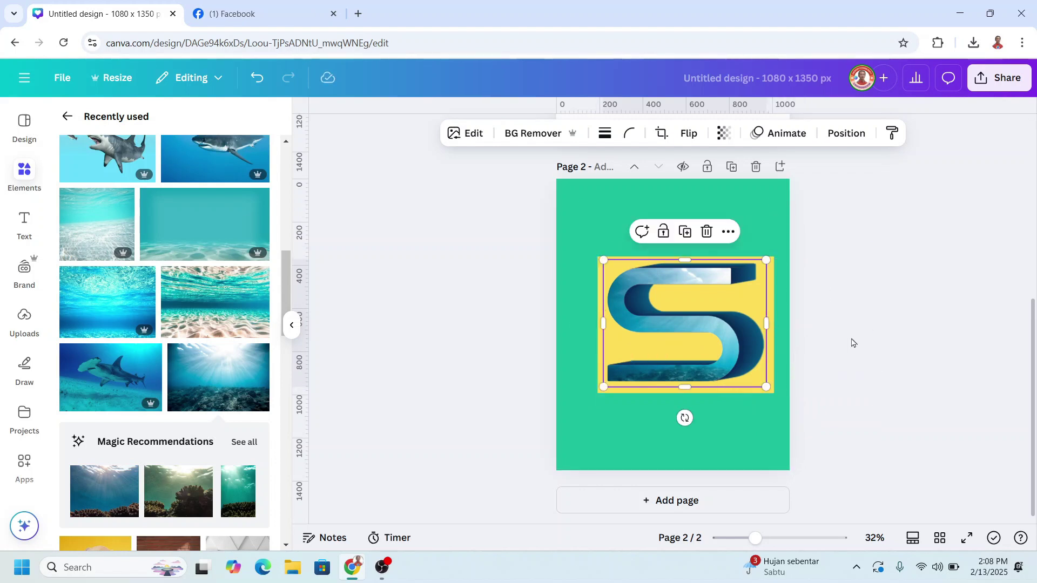
- Search the elements for "snorkeling" and show all matching photos
left_click(67, 116)
left_click(123, 121)
type("s")
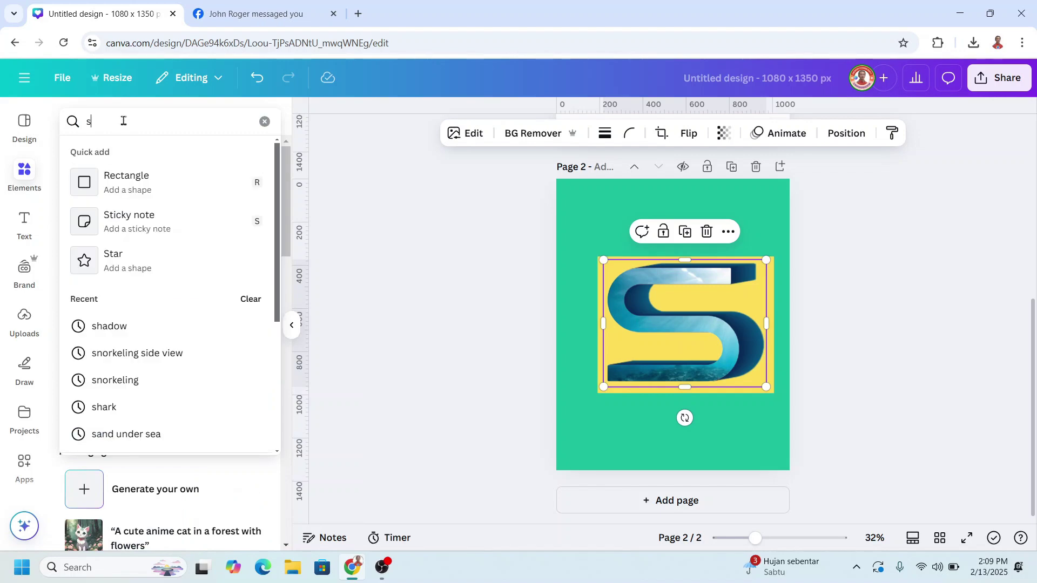
type("norkeling")
key("Return")
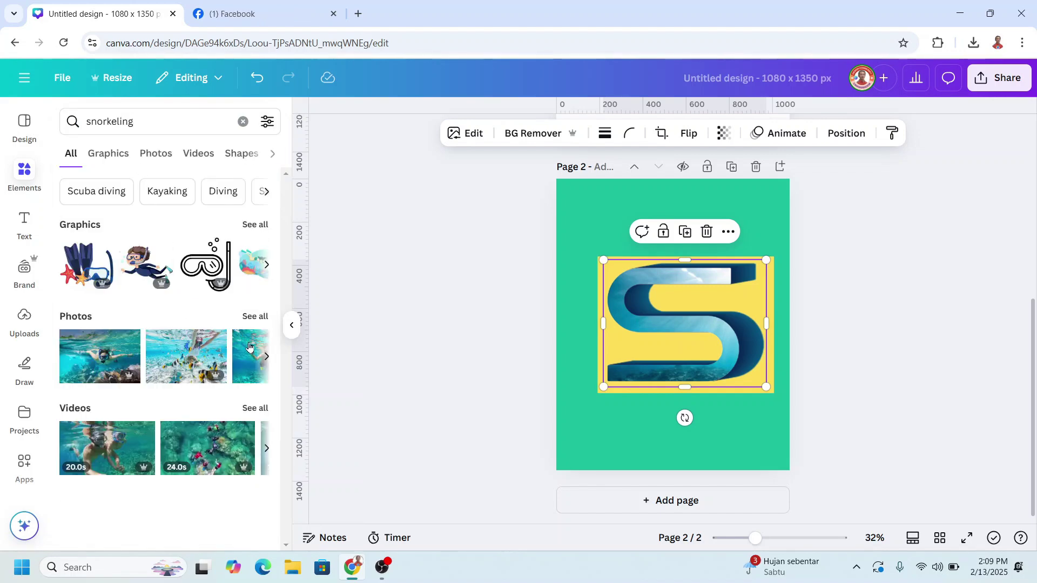
left_click(257, 326)
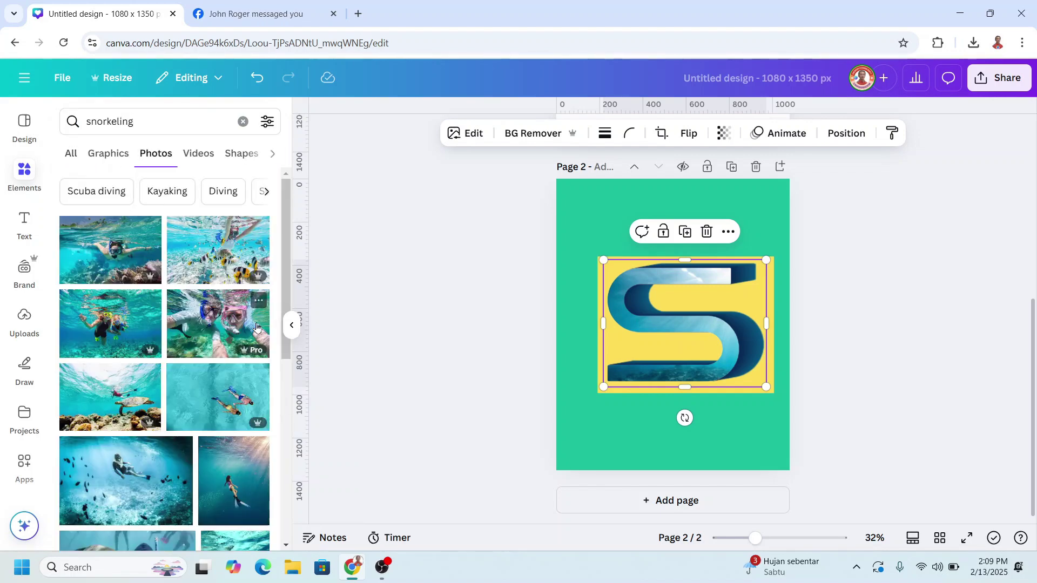
- Insert the photo of a snorkeler swimming off a palm-fringed beach and remove its background
scroll(251, 329, "down", 5)
scroll(251, 329, "down", 5)
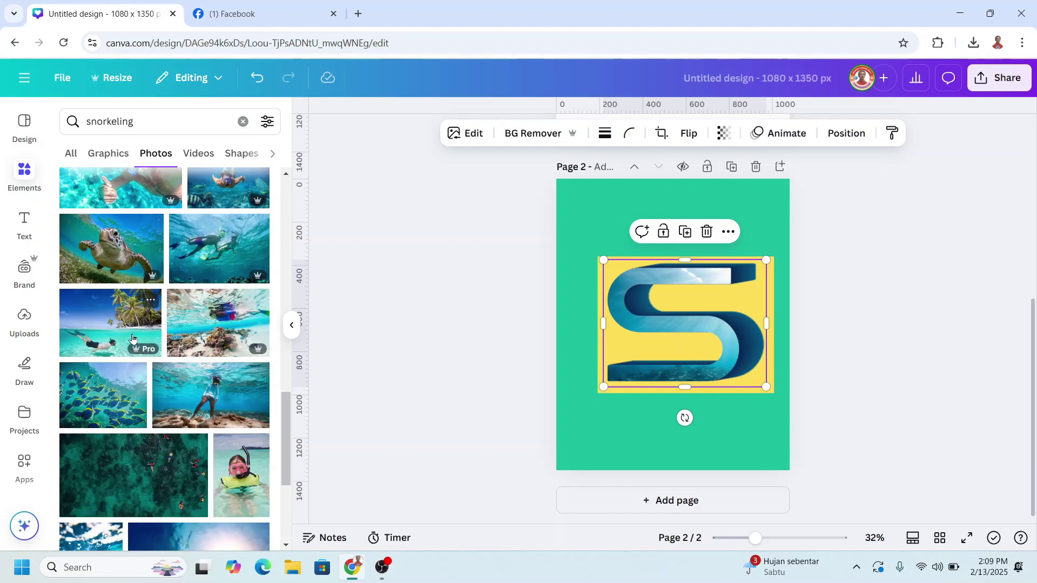
left_click(151, 306)
left_click(124, 323)
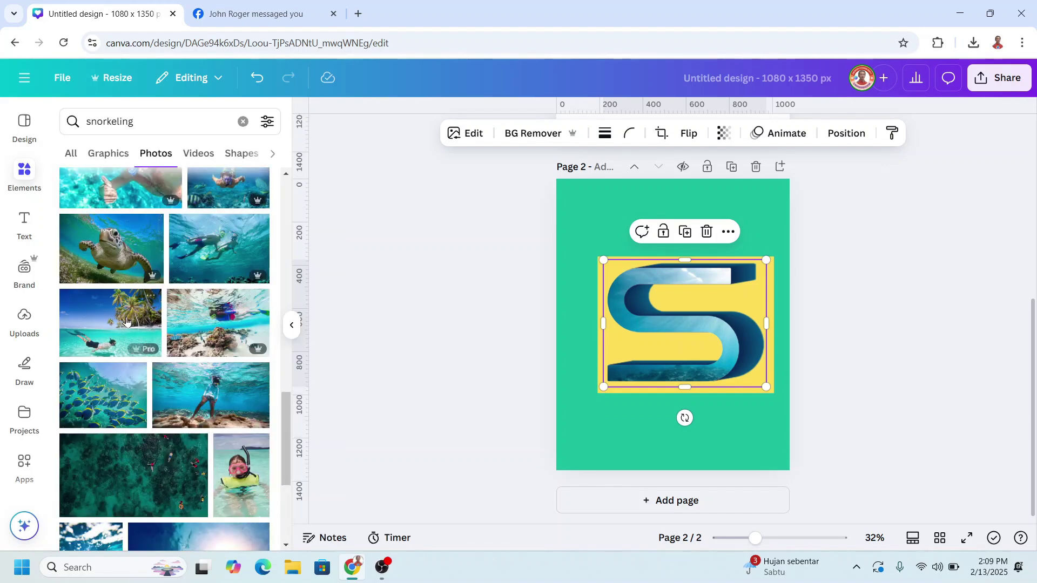
left_click(535, 132)
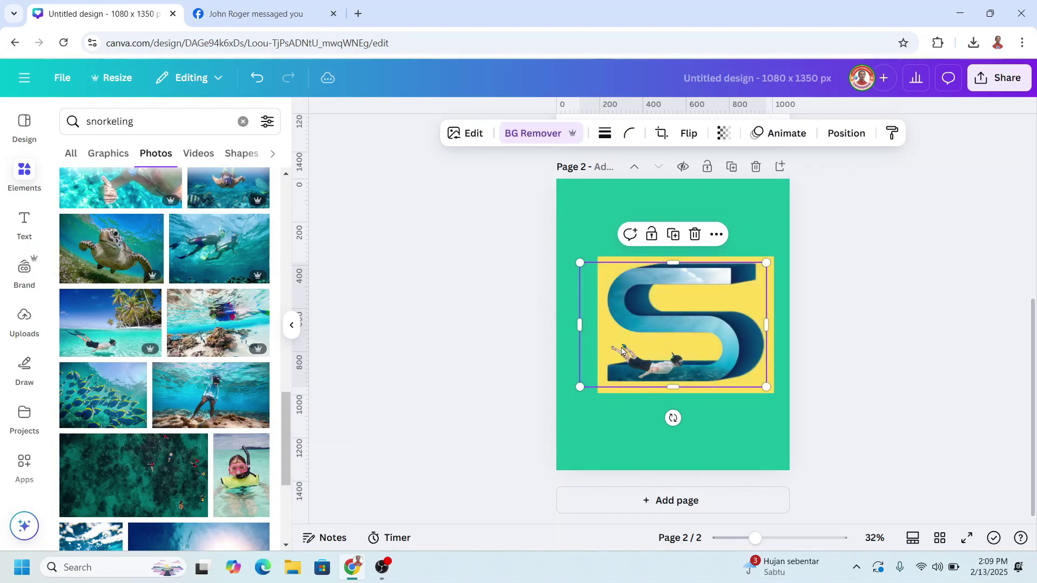
- Flip the snorkeler photo horizontally and crop its empty areas closely around the swimmer
left_click(692, 136)
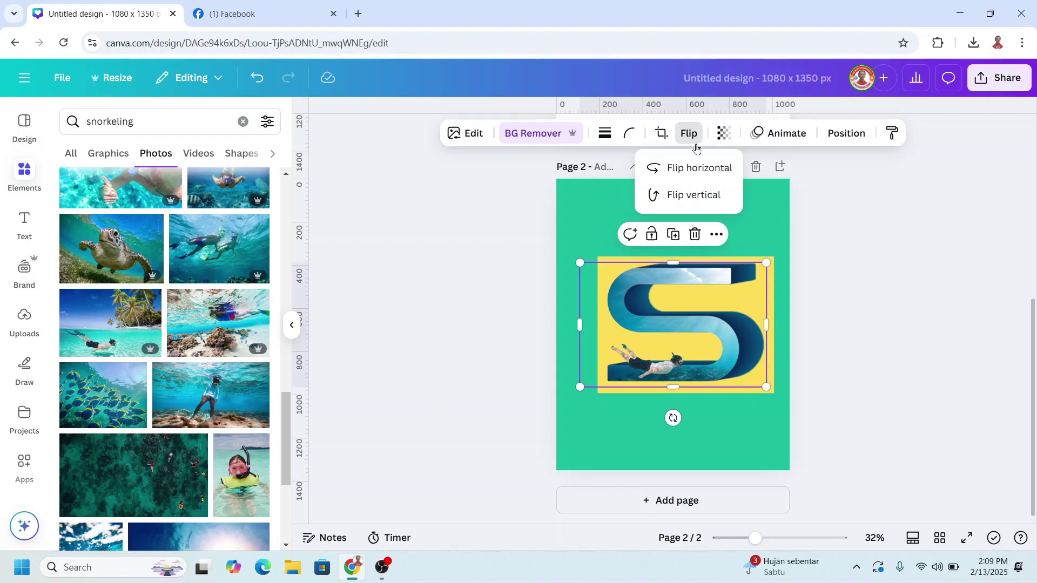
left_click(696, 167)
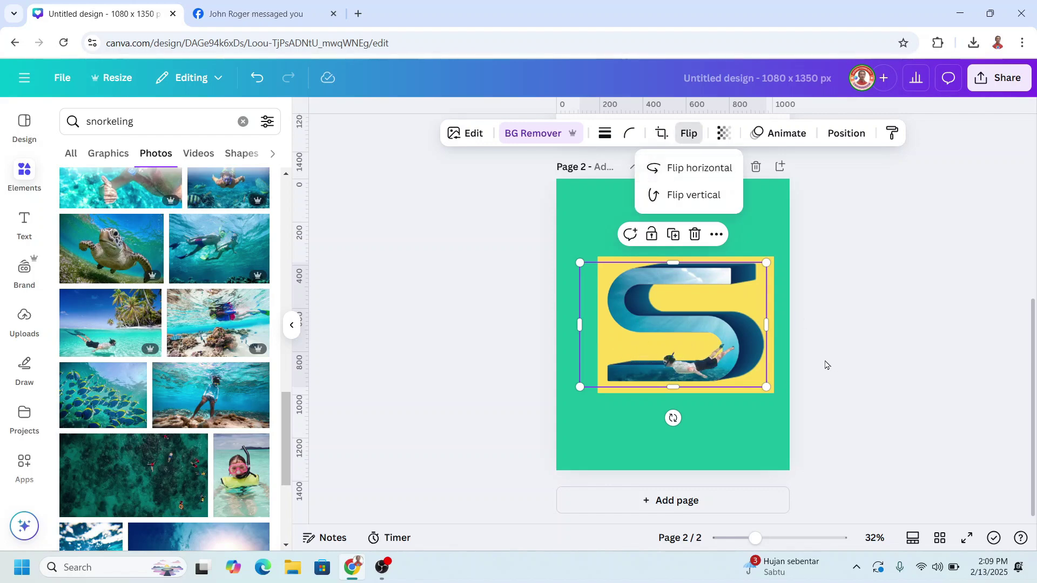
left_click_drag(680, 264, 681, 333)
left_click_drag(578, 363, 655, 373)
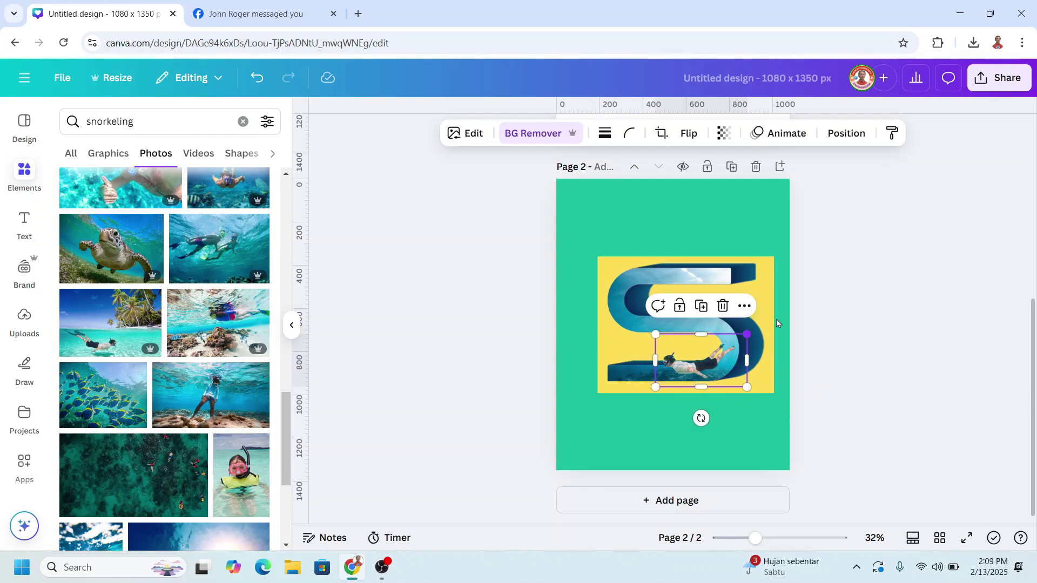
- Enlarge the snorkeler and place the body diagonally across the letter S, with the legs over its upper arm
left_click_drag(766, 333, 918, 266)
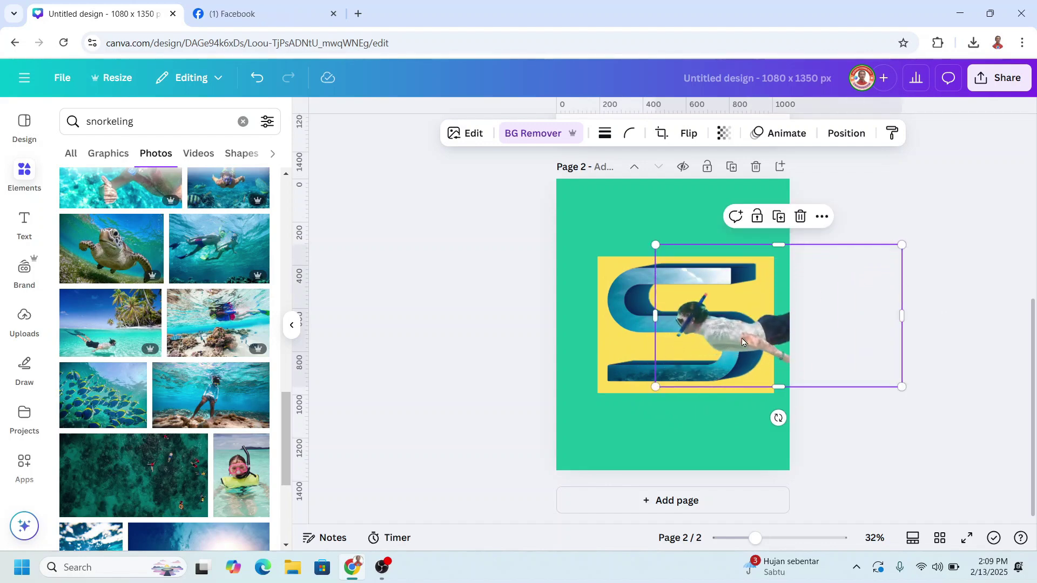
left_click_drag(742, 342, 627, 332)
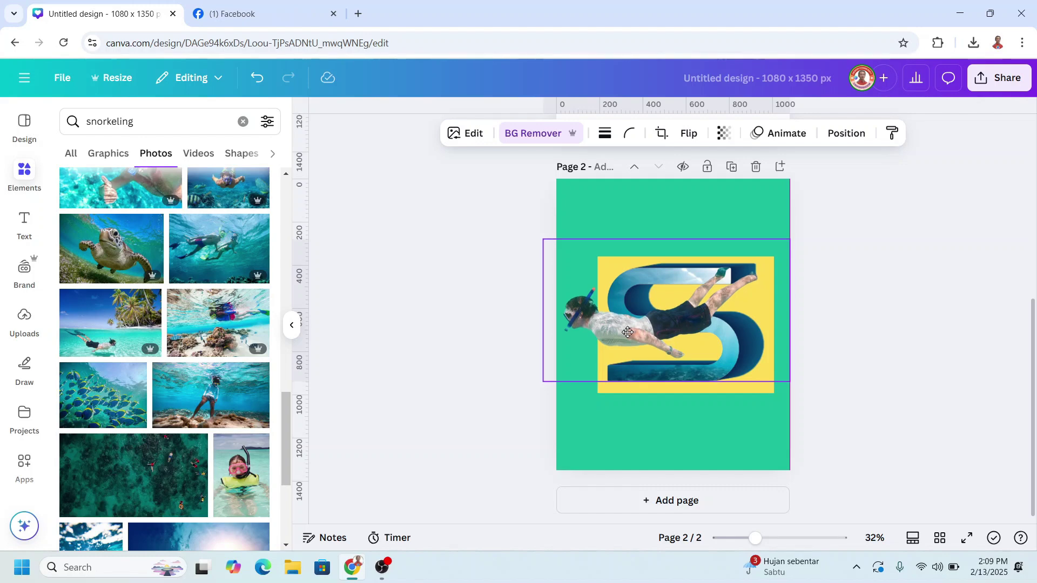
scroll(628, 332, "up", 3)
left_click_drag(845, 188, 818, 204)
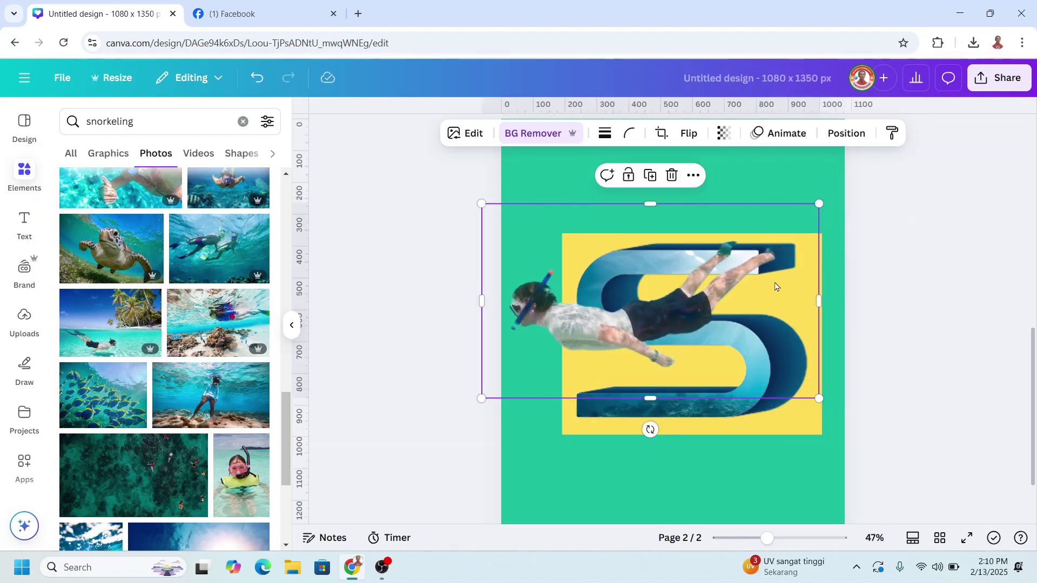
left_click_drag(772, 287, 772, 279)
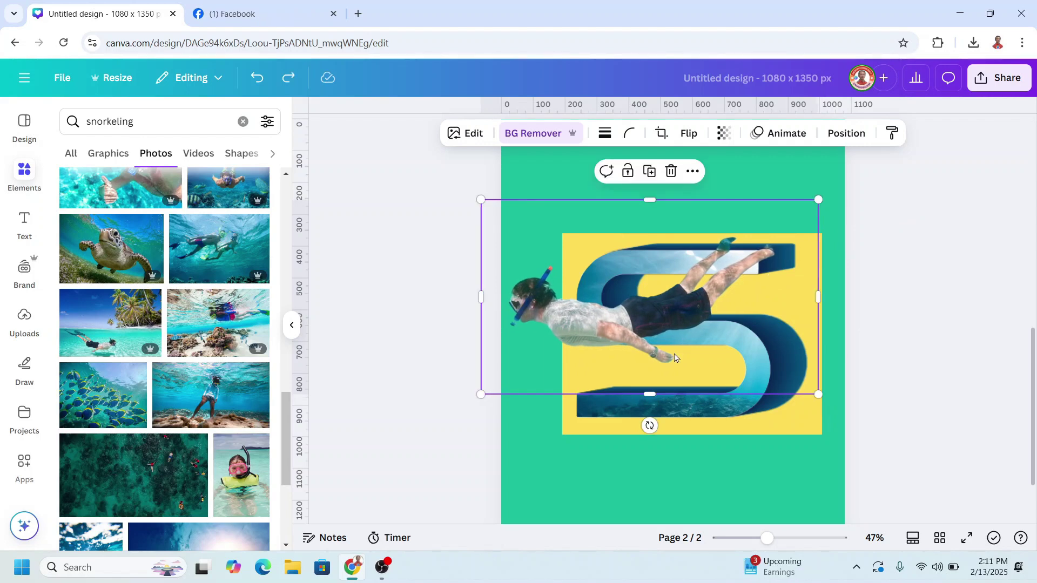
- Send the snorkeler one layer backward behind the cut-out letter and crop off the head extending past the yellow rectangle
right_click(657, 327)
mouse_move(721, 263)
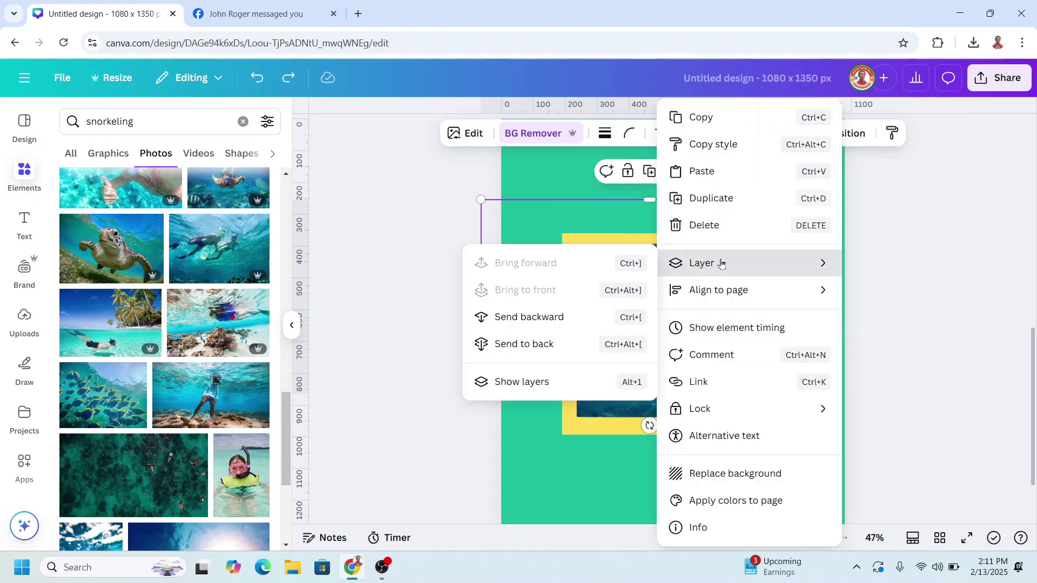
left_click(549, 322)
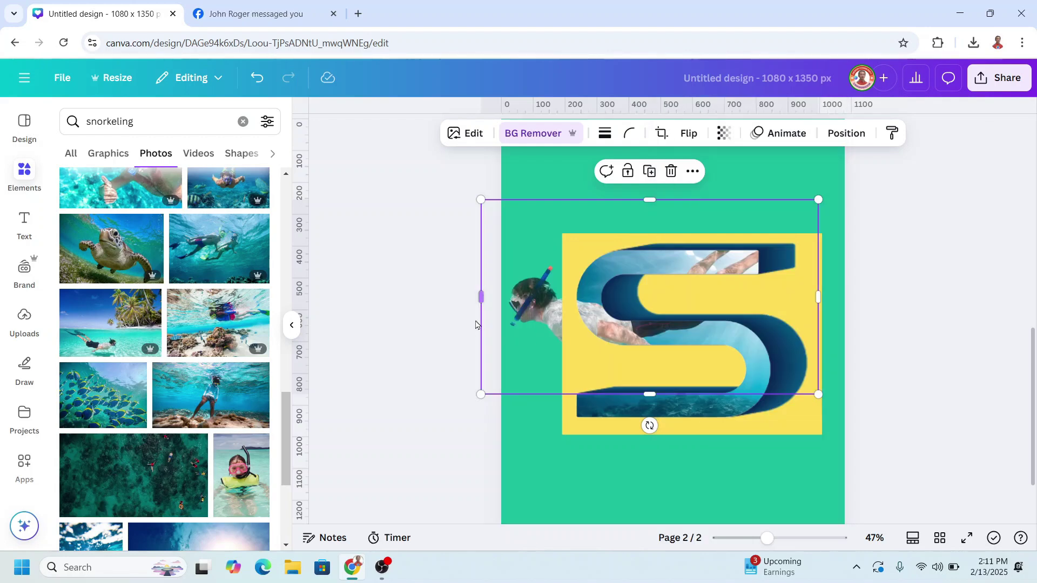
left_click_drag(481, 297, 569, 297)
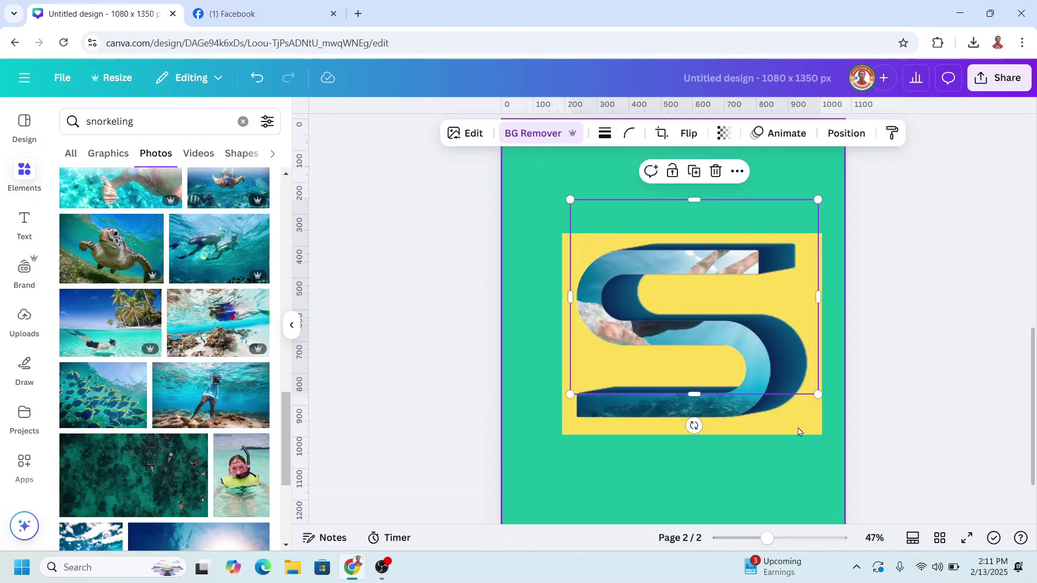
- Add an Outline shadow in white with size 3 to the cut-out letter S image
left_click(799, 432)
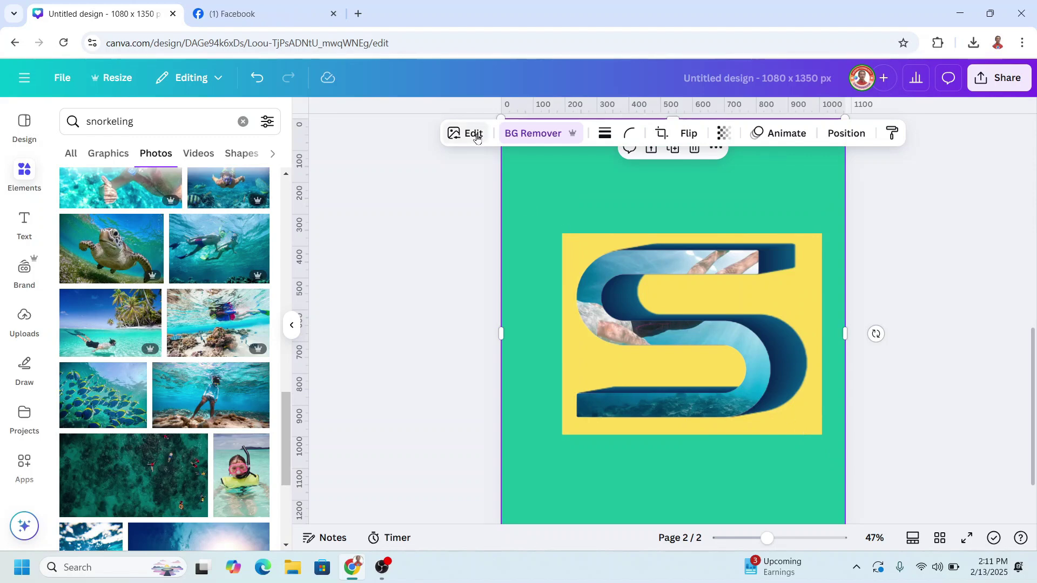
left_click(456, 151)
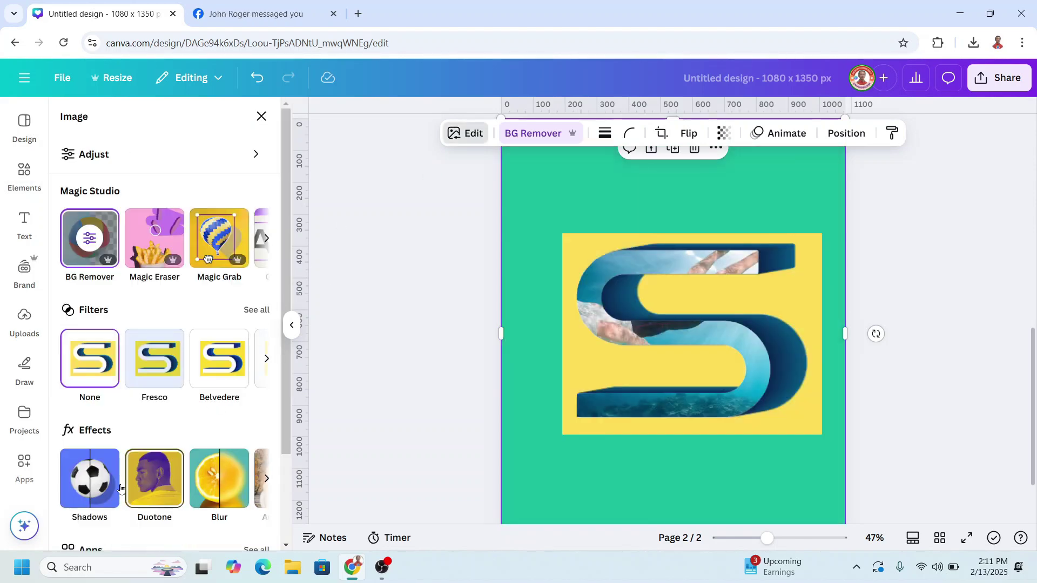
left_click(101, 491)
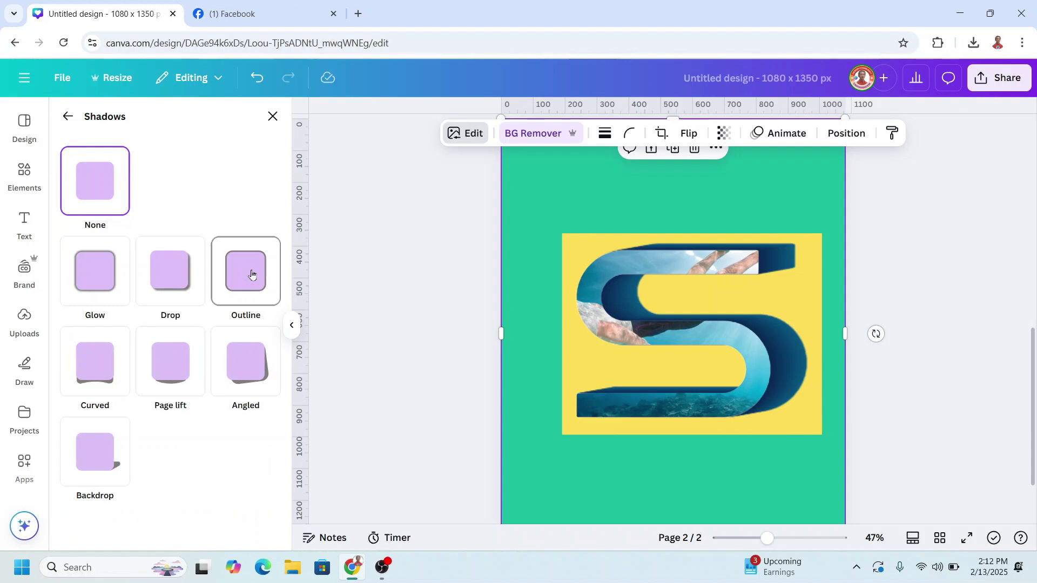
left_click(251, 273)
scroll(157, 447, "down", 2)
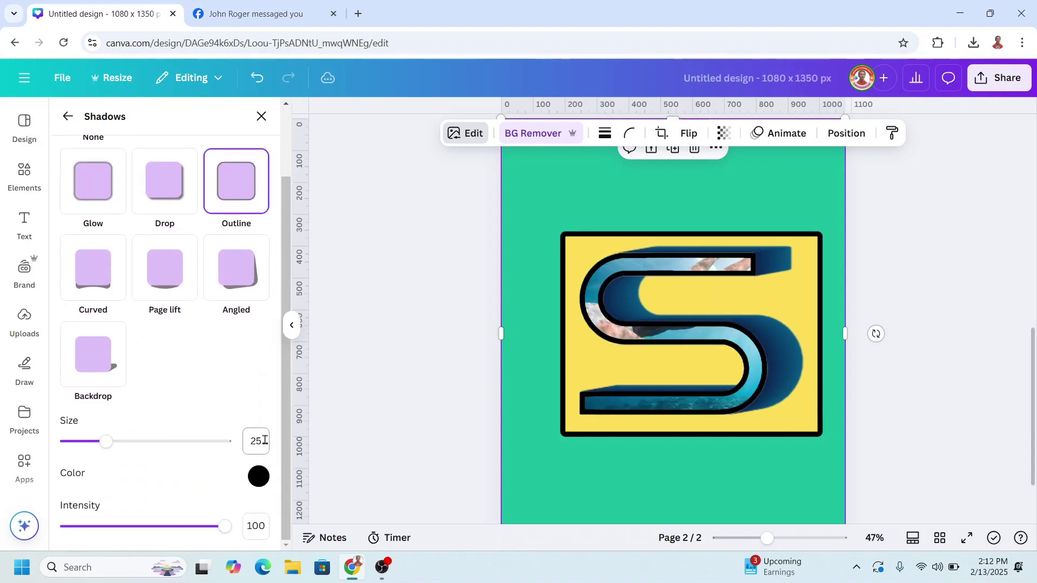
type("3")
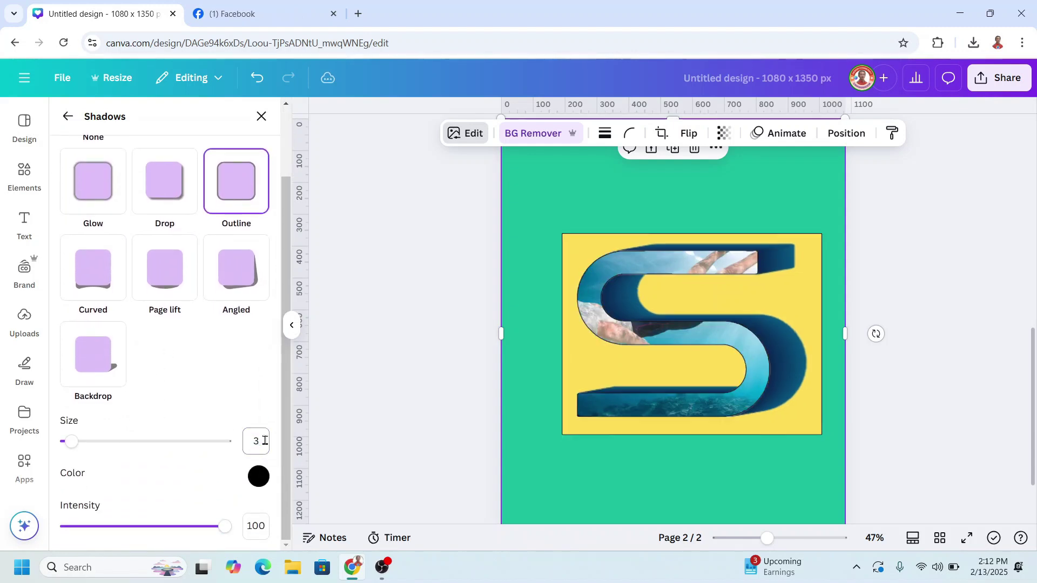
left_click(259, 477)
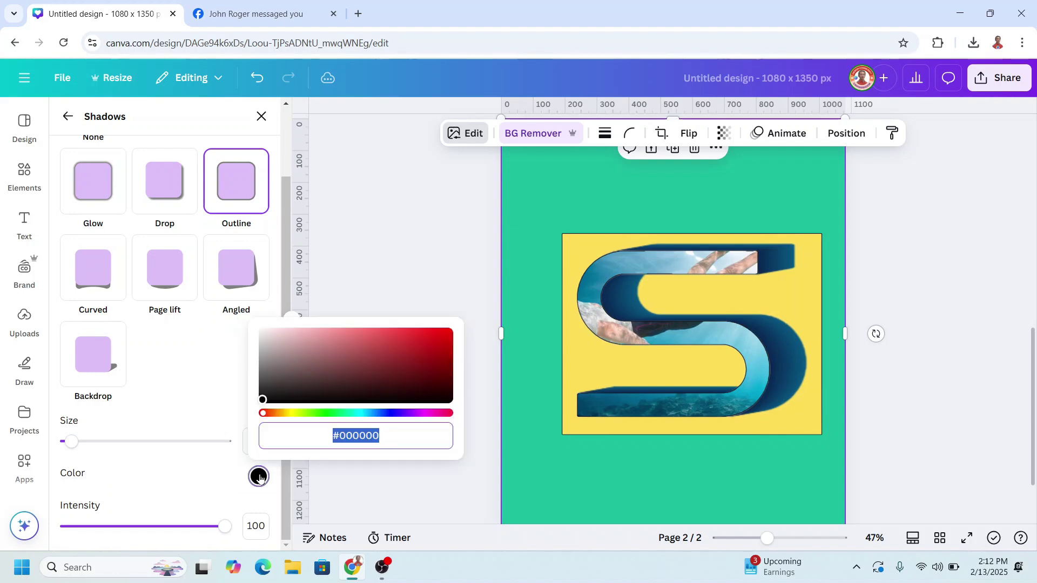
left_click_drag(291, 339, 232, 330)
left_click(203, 479)
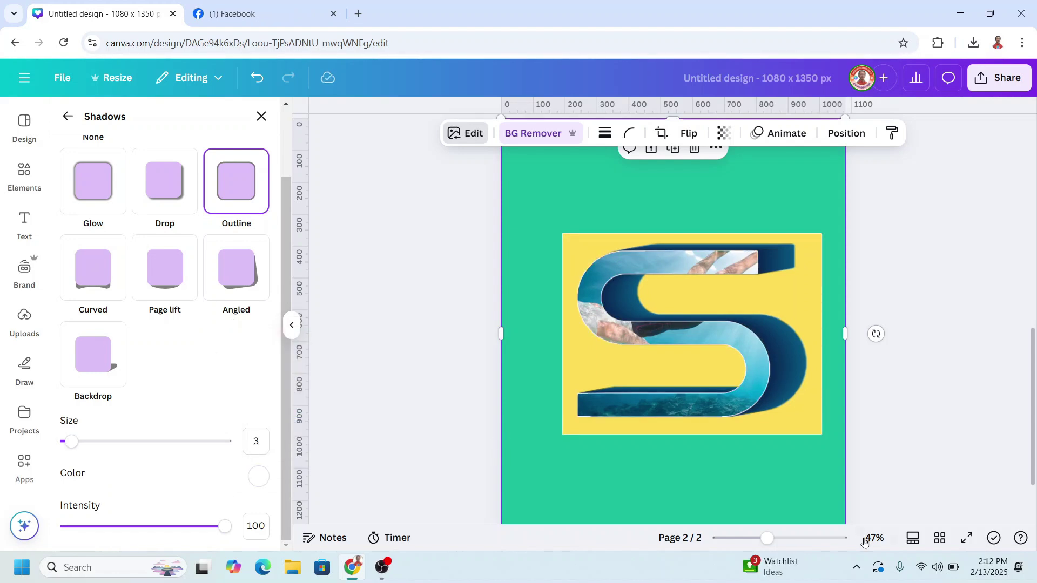
- Crop the cut-out letter image's edges just inside the yellow rectangle to remove the white outline around its border
left_click_drag(767, 538, 780, 538)
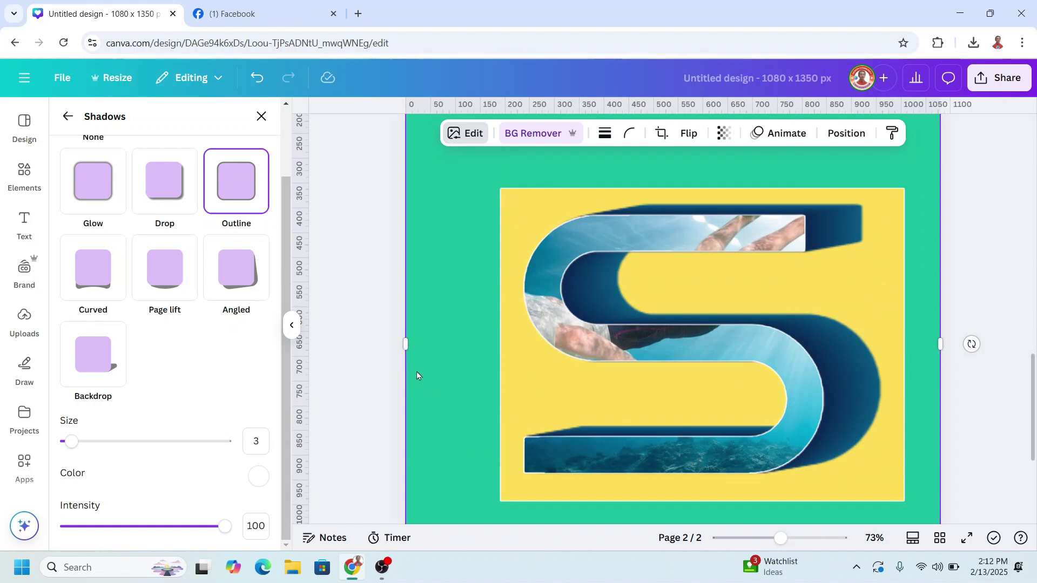
left_click_drag(468, 340, 504, 343)
scroll(723, 221, "up", 4)
scroll(495, 401, "down", 6)
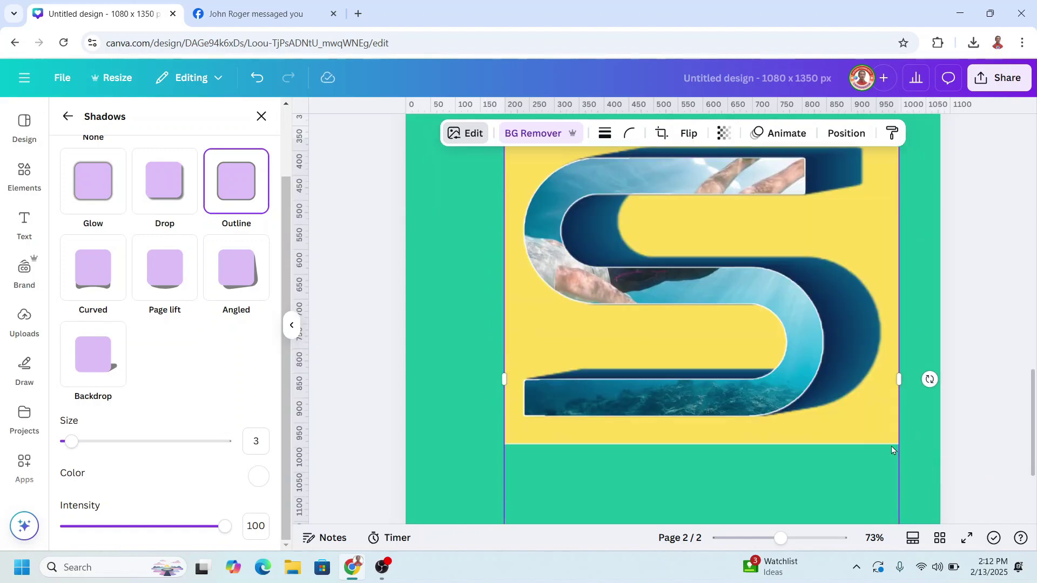
- Change page 2's background colour to the document's yellow so it matches the rectangle around the letter
left_click(494, 401)
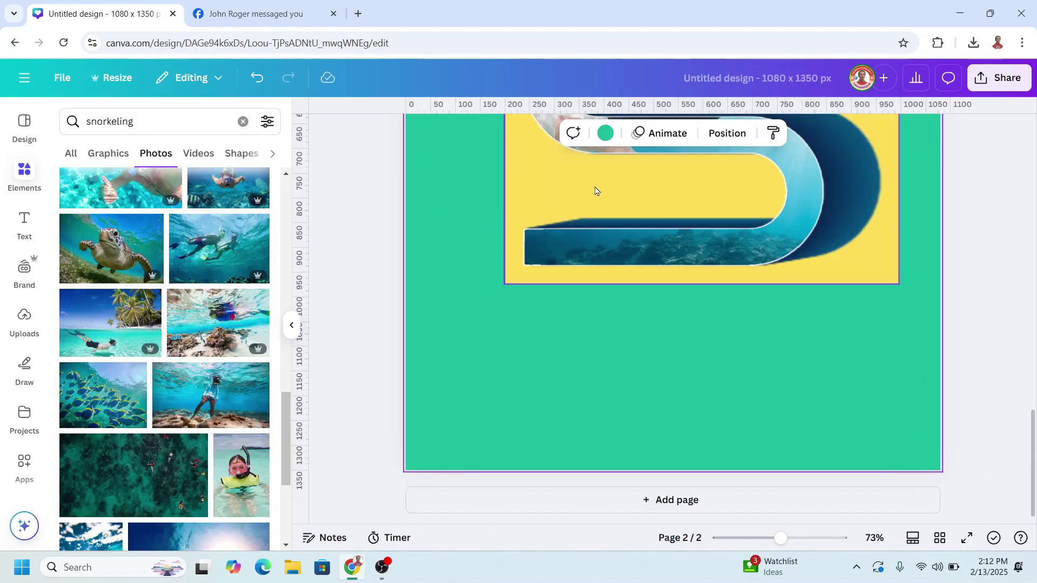
left_click(605, 133)
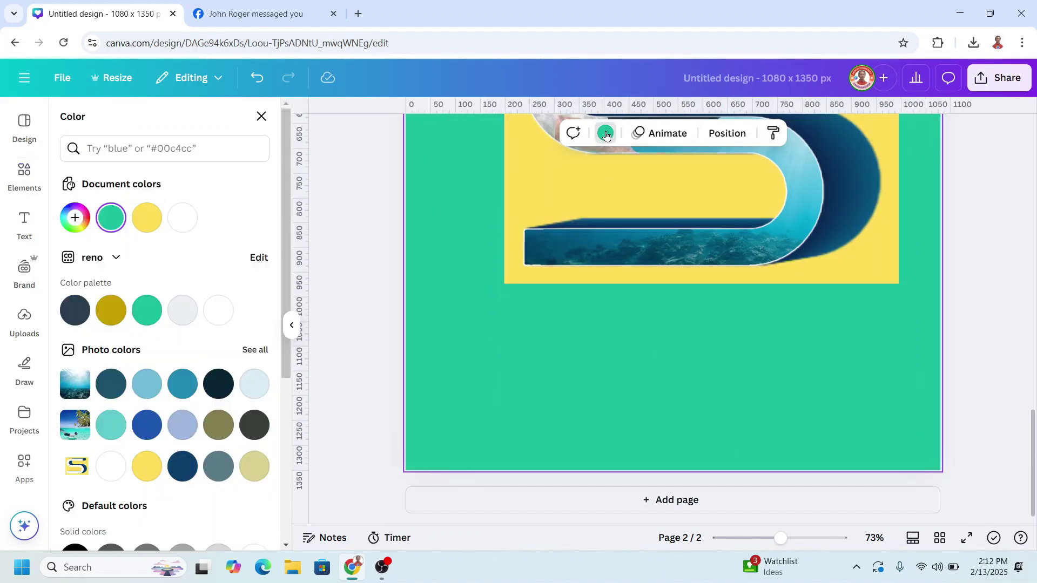
left_click(149, 219)
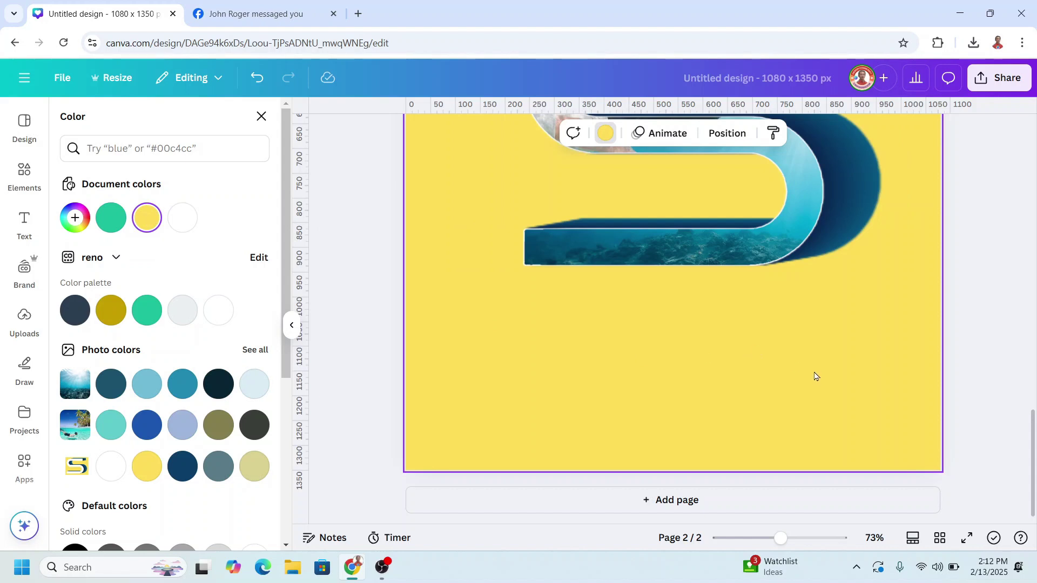
- Download only page 2 of the design as a PNG
scroll(814, 376, "up", 3)
scroll(814, 373, "up", 2)
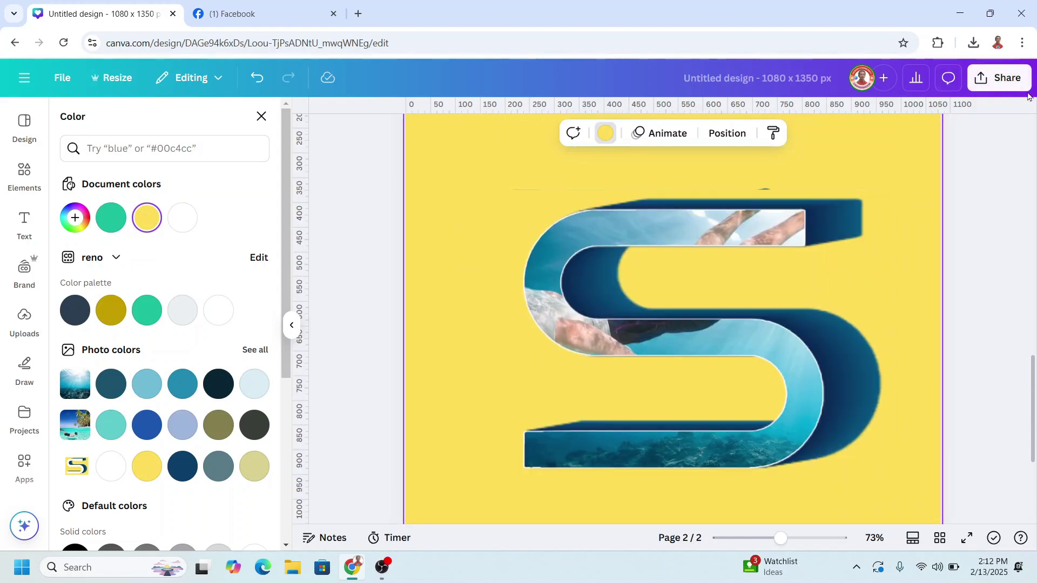
left_click(1009, 77)
left_click(792, 342)
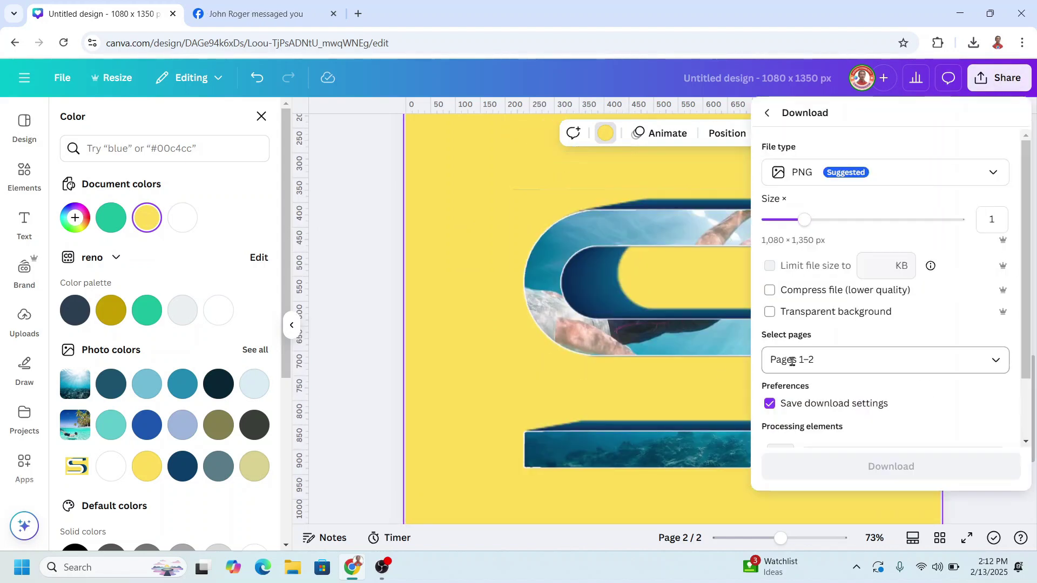
left_click(1006, 368)
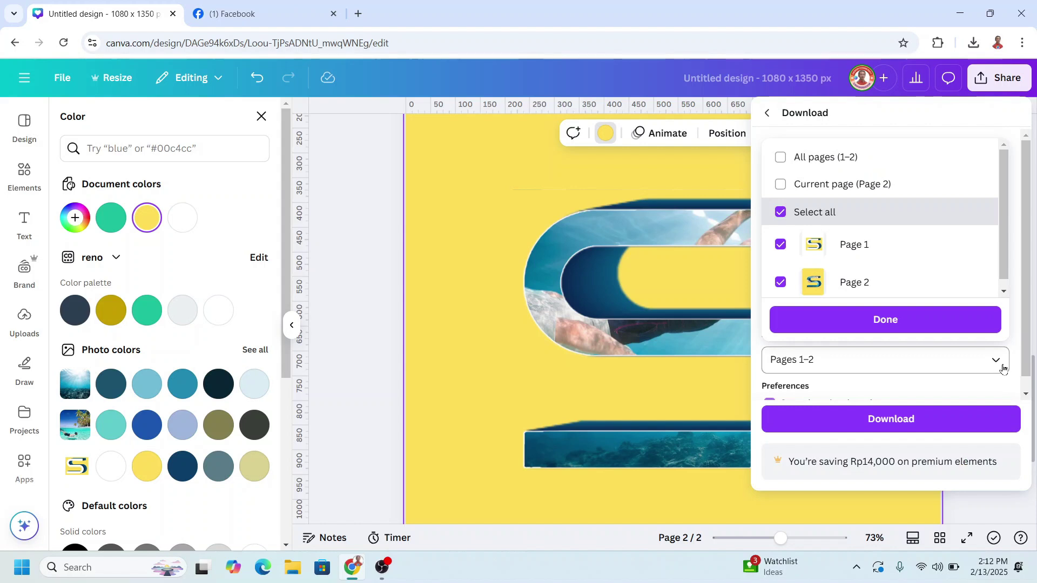
left_click(780, 242)
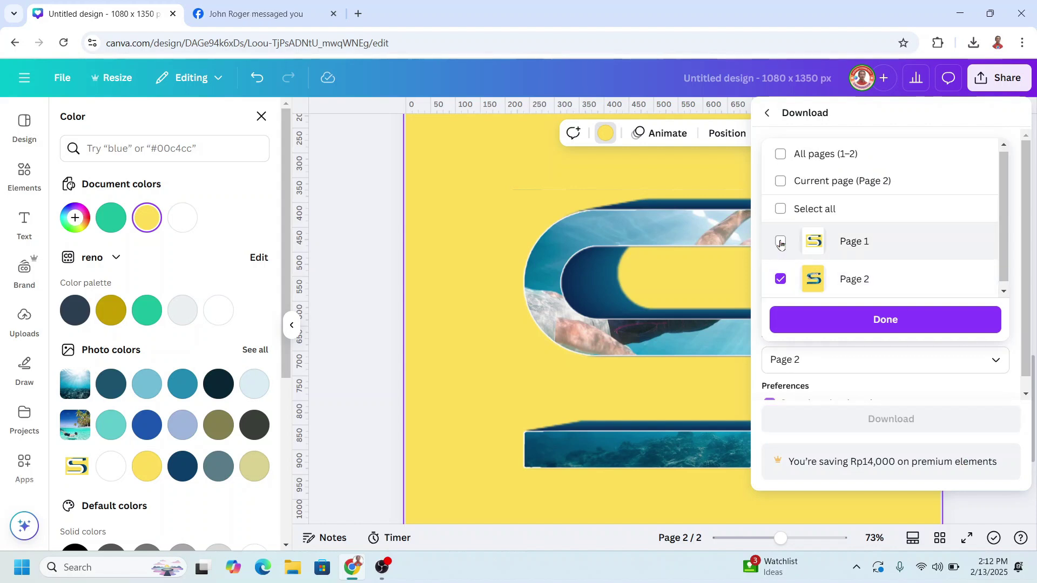
left_click(852, 326)
left_click(894, 421)
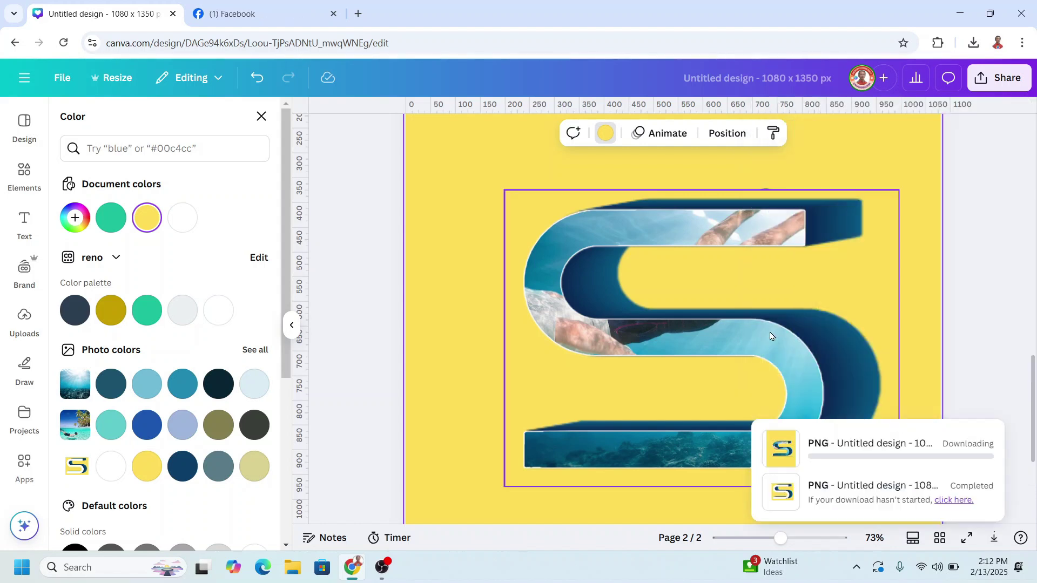
- Add a third page and change its solid yellow background to a gradient starting from #FFDE59
scroll(746, 313, "down", 4)
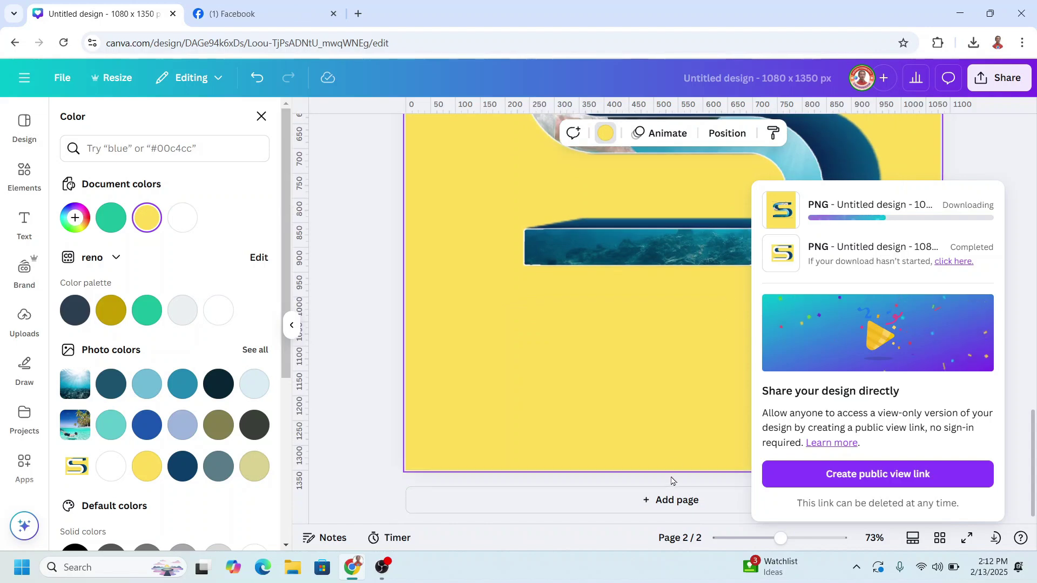
left_click(667, 501)
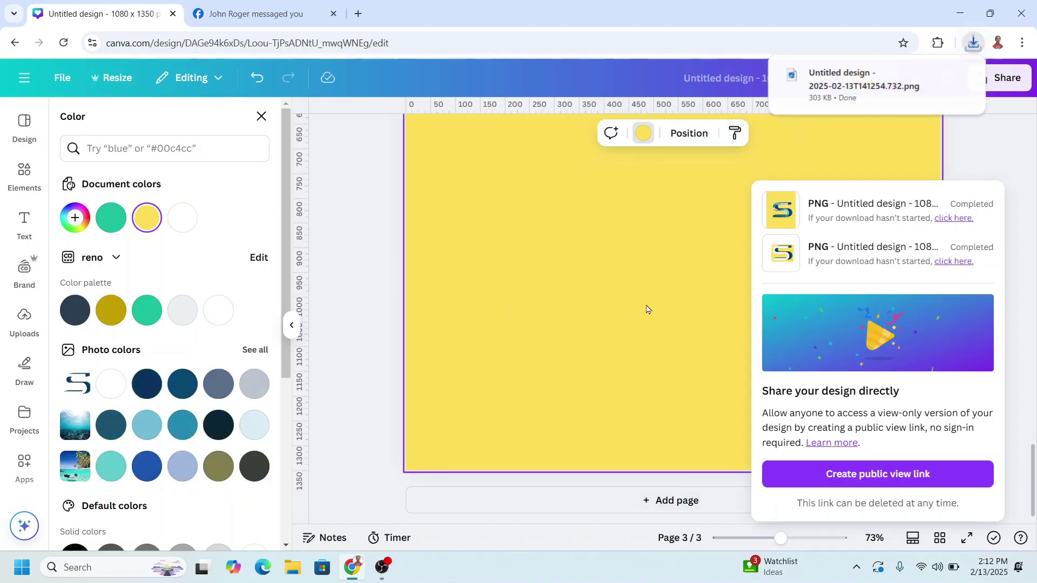
left_click(754, 543)
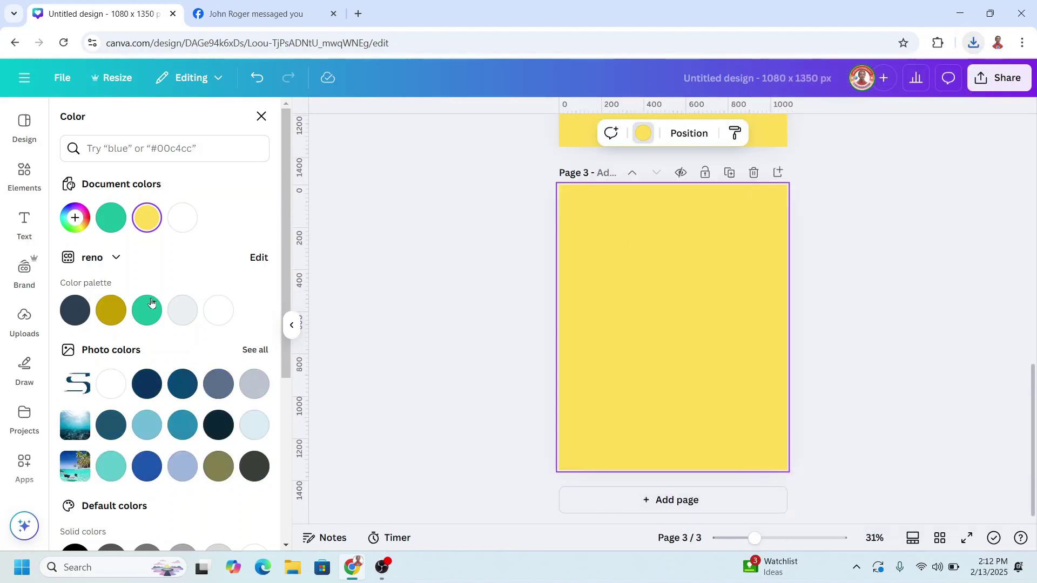
left_click(146, 218)
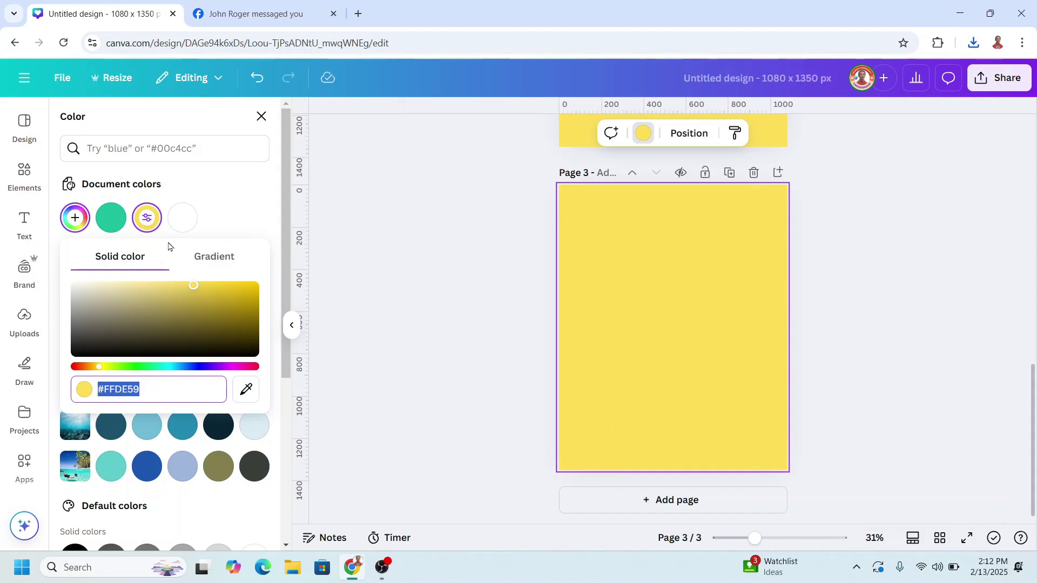
left_click(215, 258)
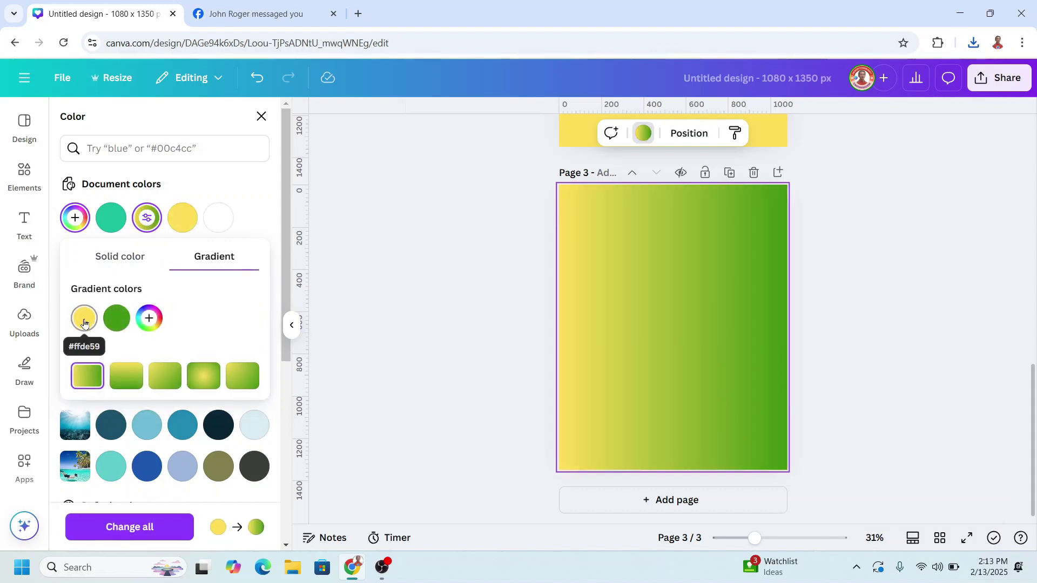
- Make page 3's gradient radial, running from light cyan #8DE2EB at the centre to dark blue #076A9B at the edges
left_click(208, 380)
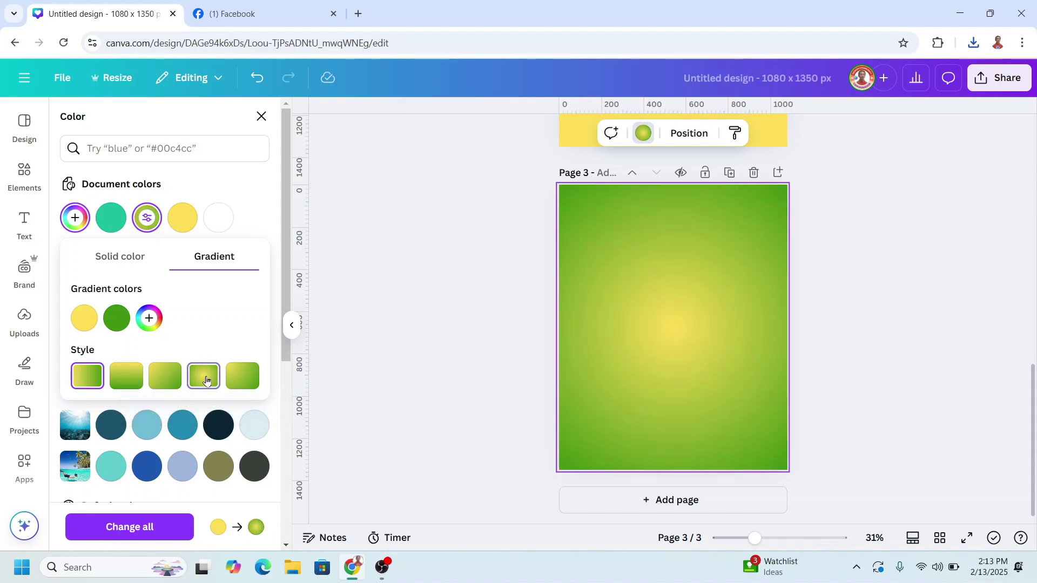
left_click(90, 326)
left_click(179, 433)
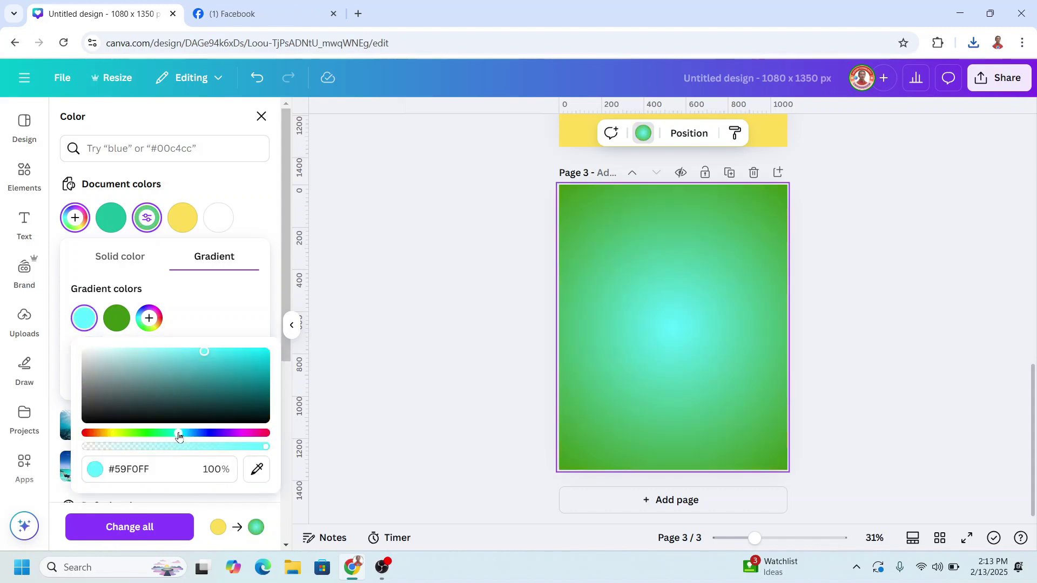
left_click_drag(175, 358, 156, 354)
left_click(118, 325)
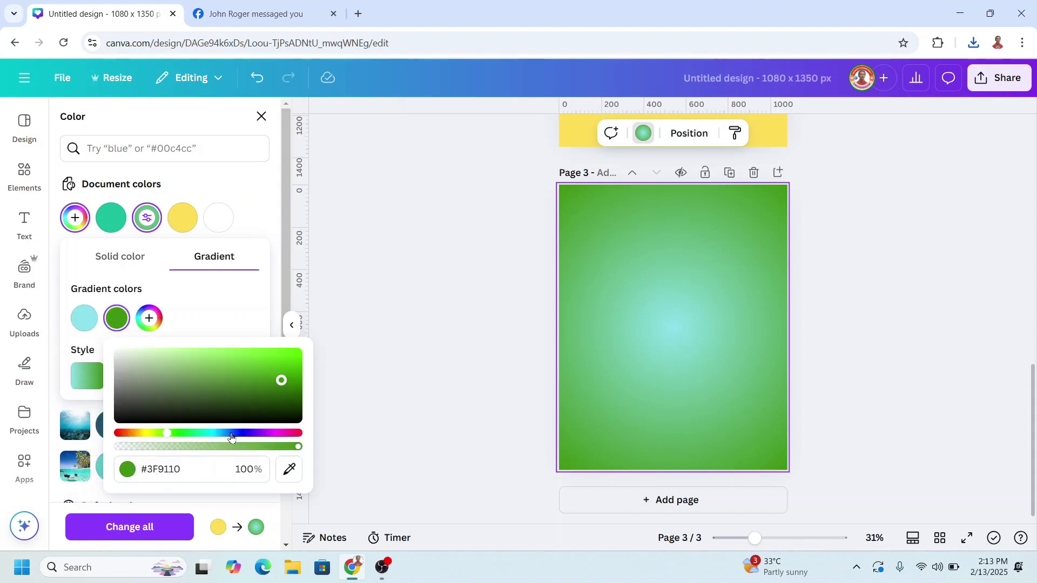
left_click_drag(231, 437, 220, 438)
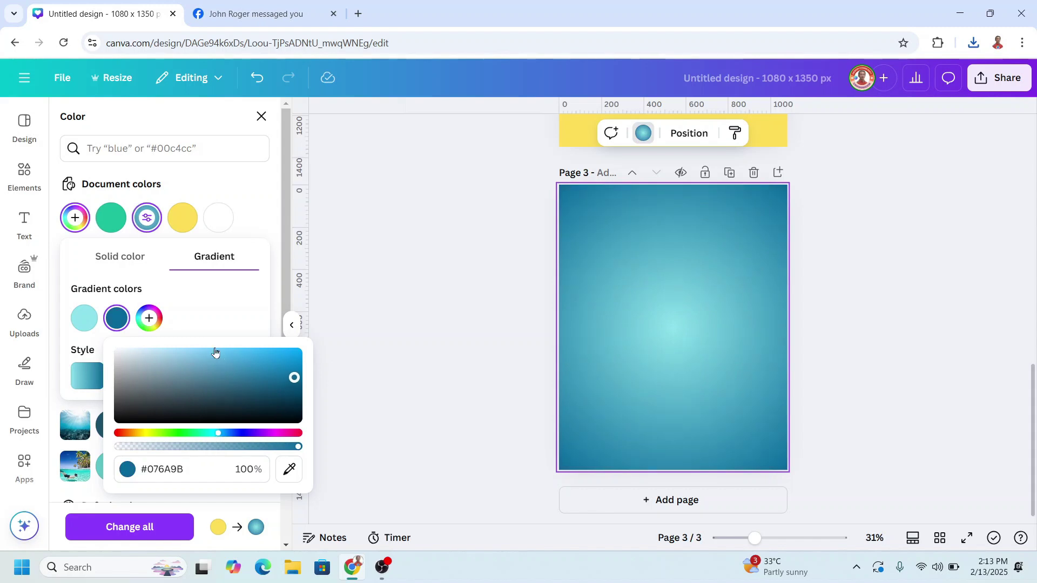
left_click(193, 310)
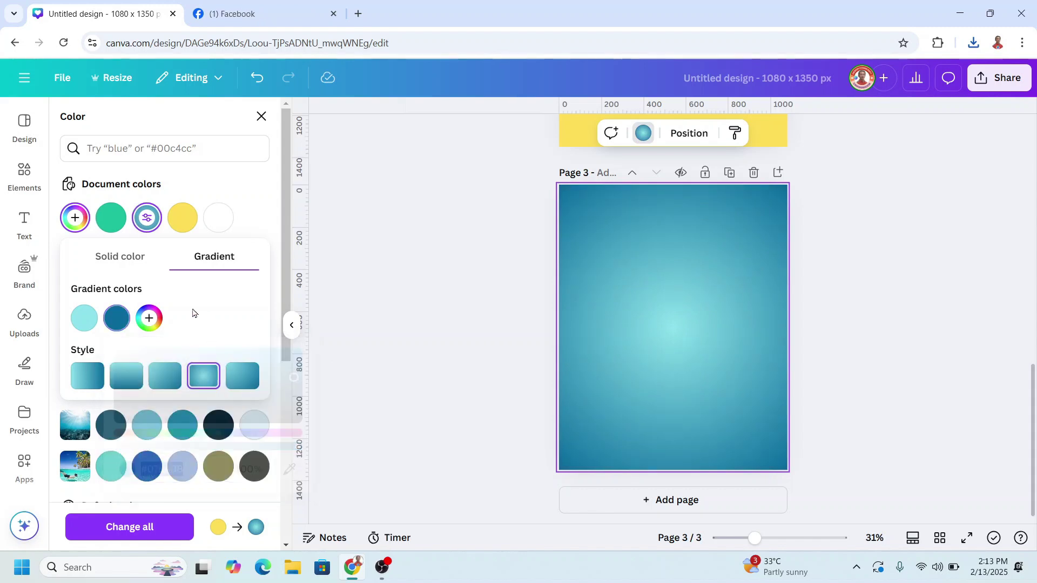
- Add a third gradient colour, setting the middle one to #49A9D8 and lightening the centre one to #AAEFF6
left_click(150, 321)
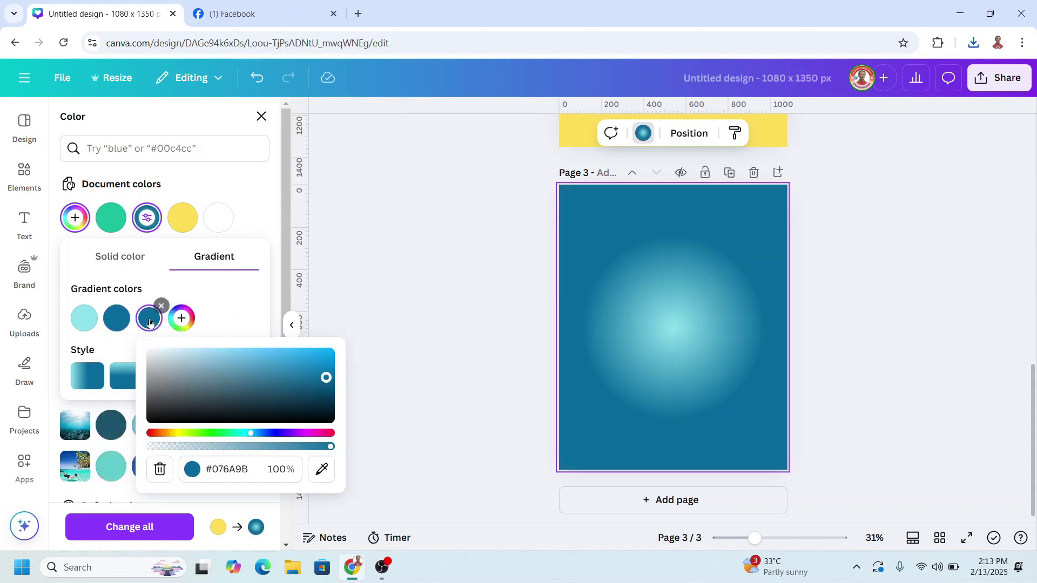
left_click(118, 323)
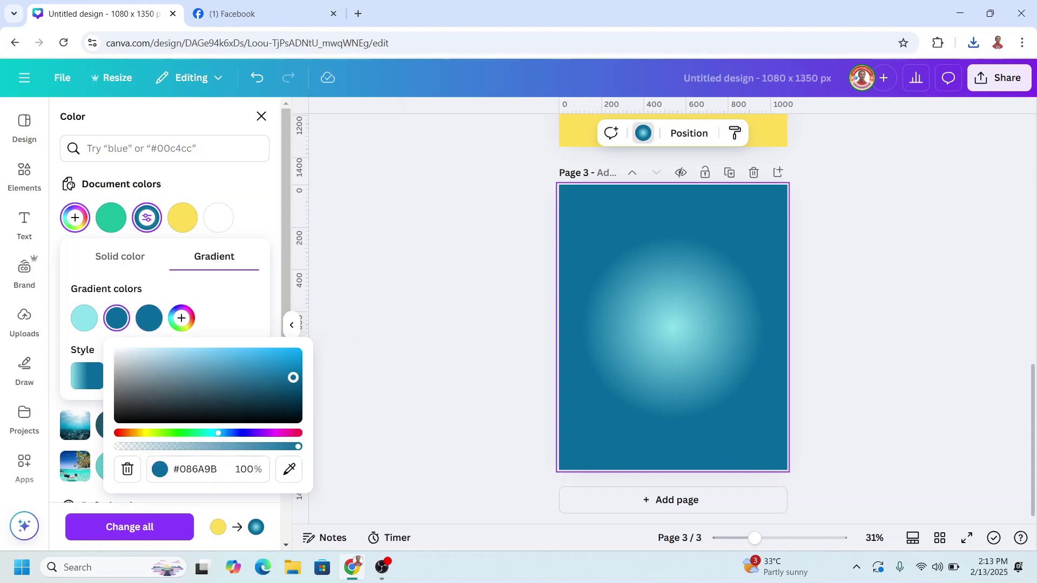
left_click_drag(293, 377, 240, 359)
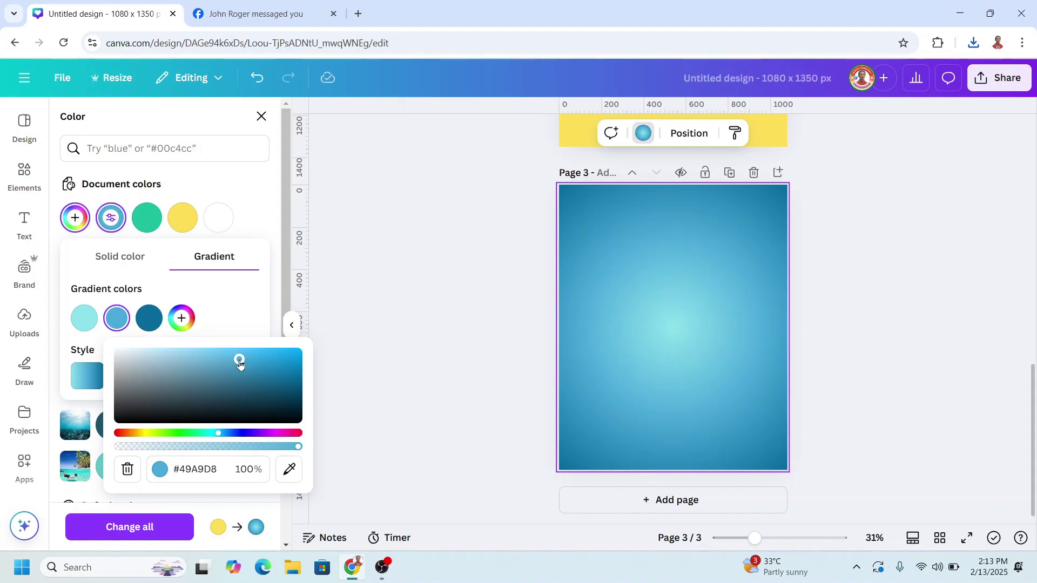
left_click(85, 319)
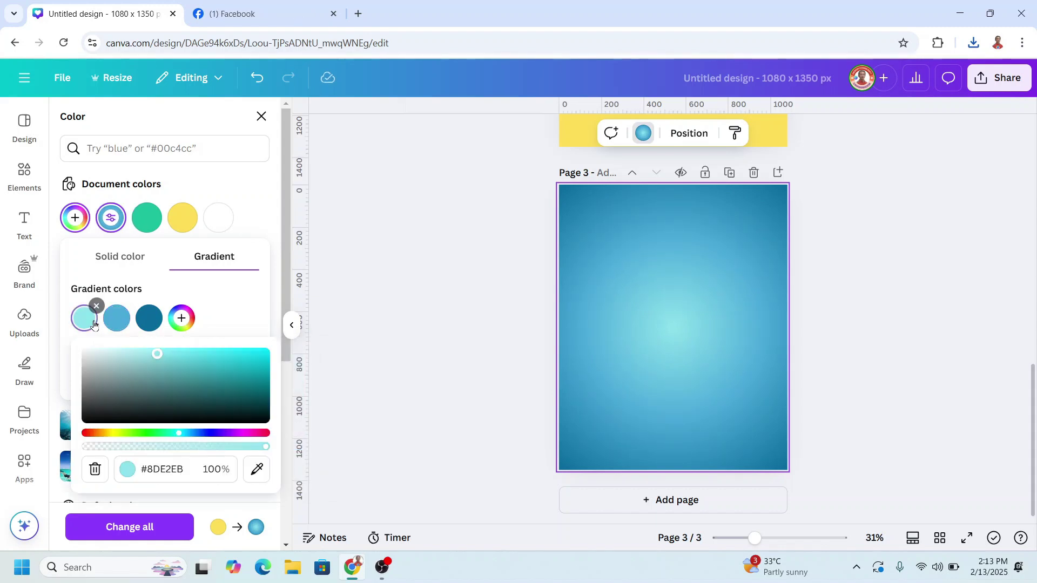
left_click(142, 357)
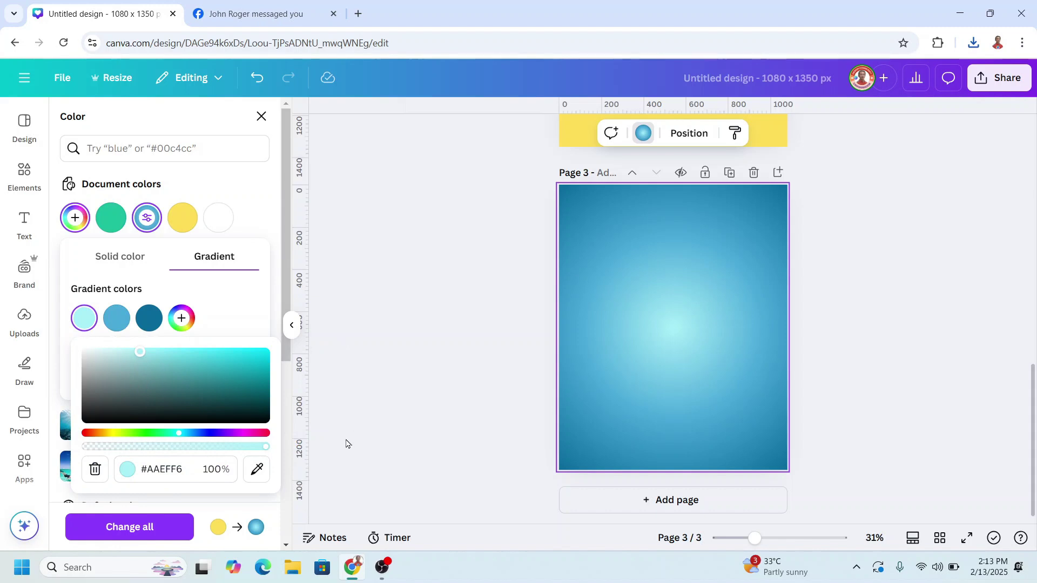
left_click(695, 347)
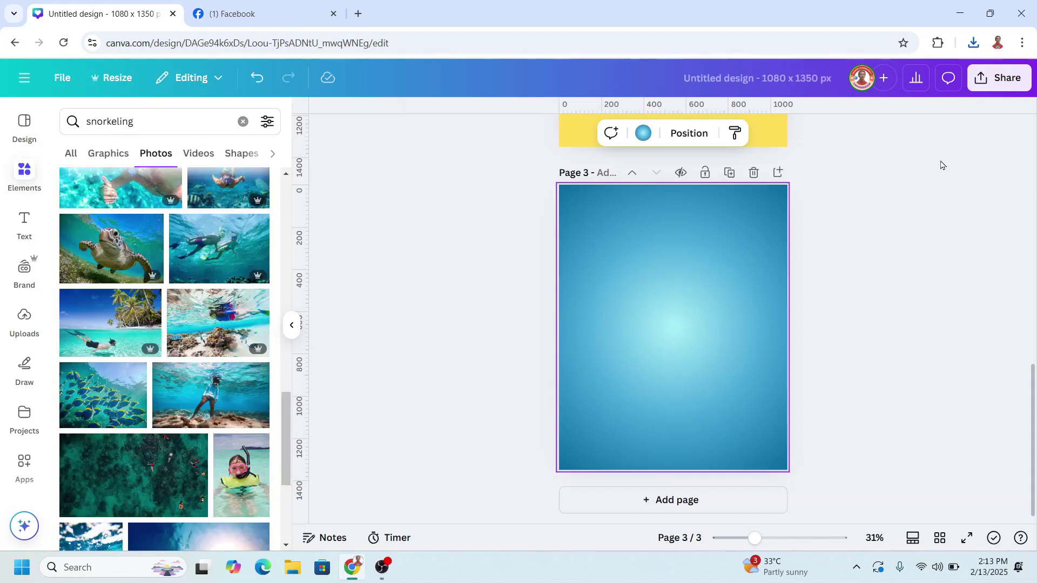
- Place the most recently downloaded PNG on page 3, enlarge it to fill the page and remove its yellow background
left_click(974, 43)
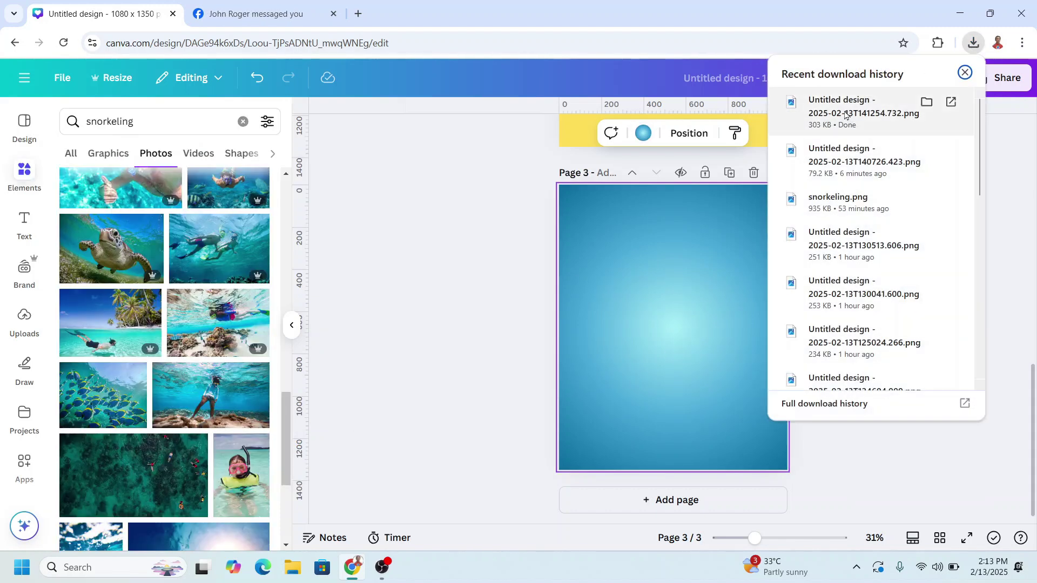
left_click_drag(663, 319, 615, 260)
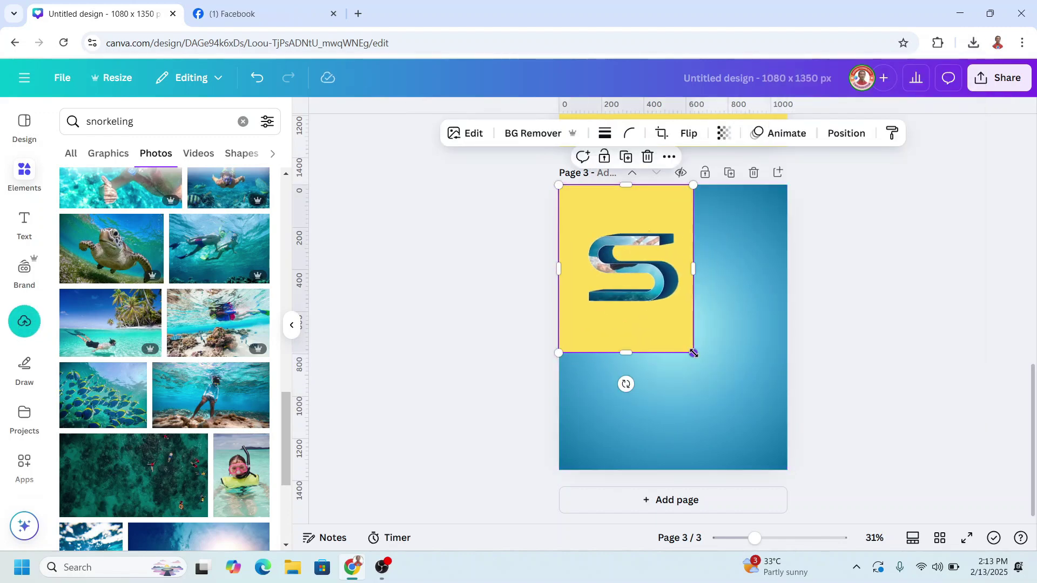
left_click_drag(694, 354, 780, 467)
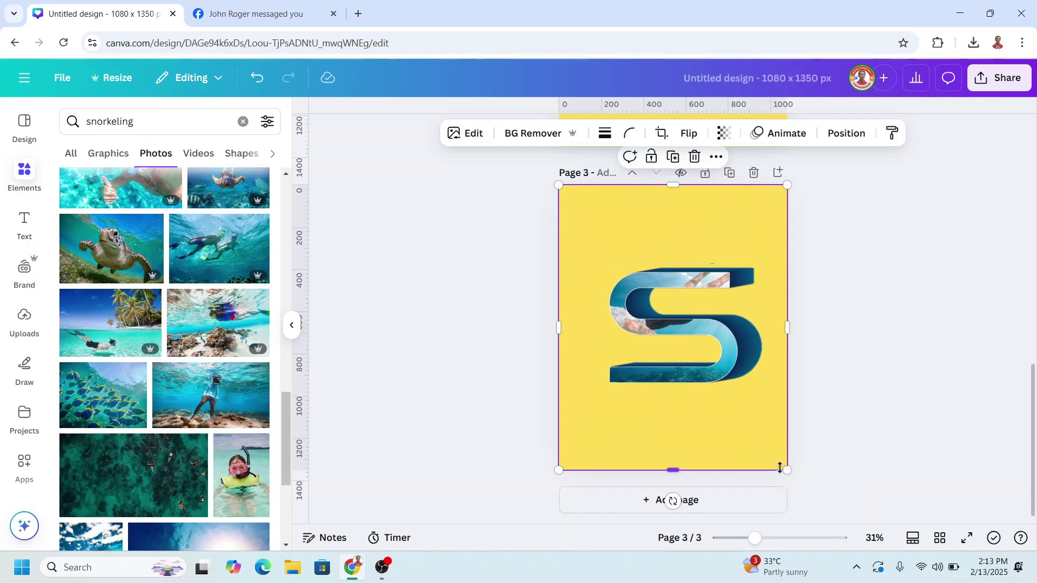
left_click(527, 134)
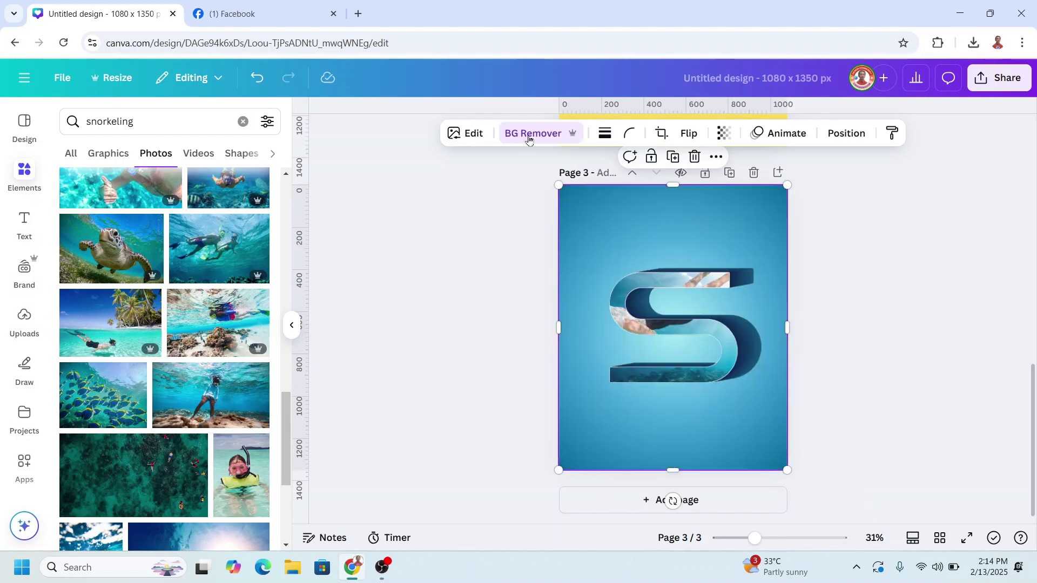
- Copy the snorkeler layer from page 2 and paste it over the letter S on page 3
scroll(729, 341, "up", 5)
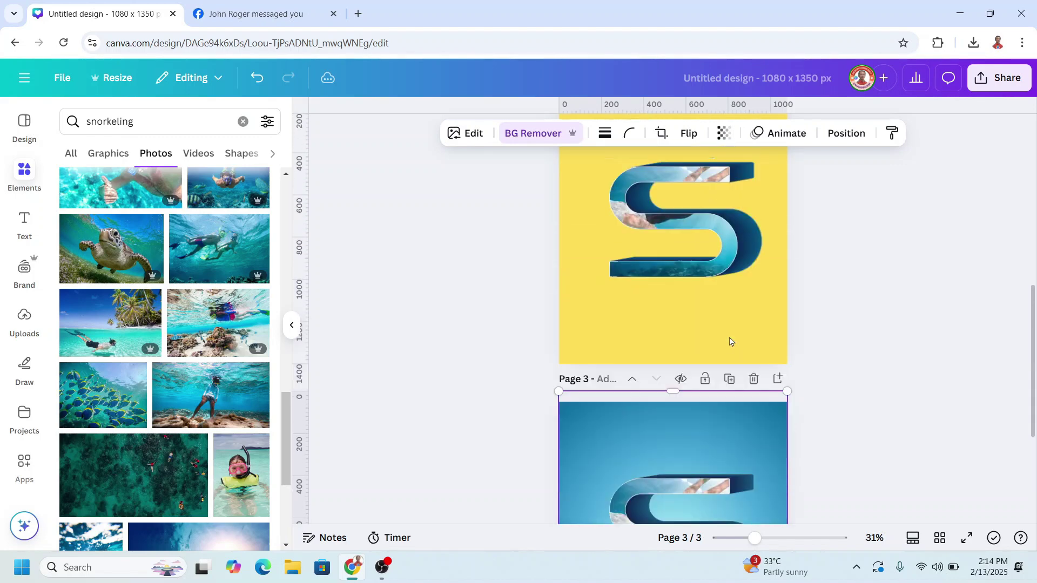
left_click(718, 318)
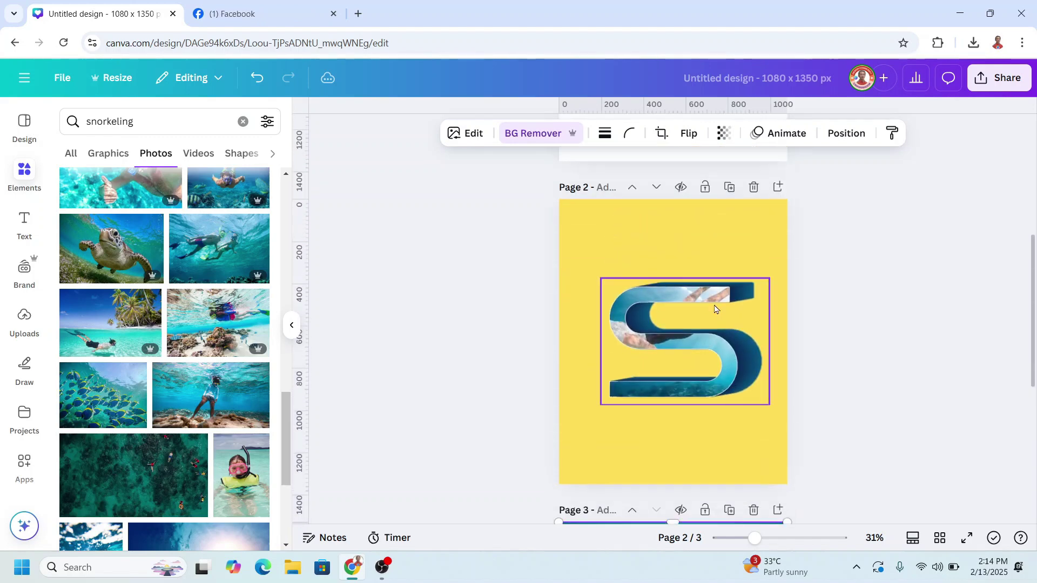
left_click(846, 134)
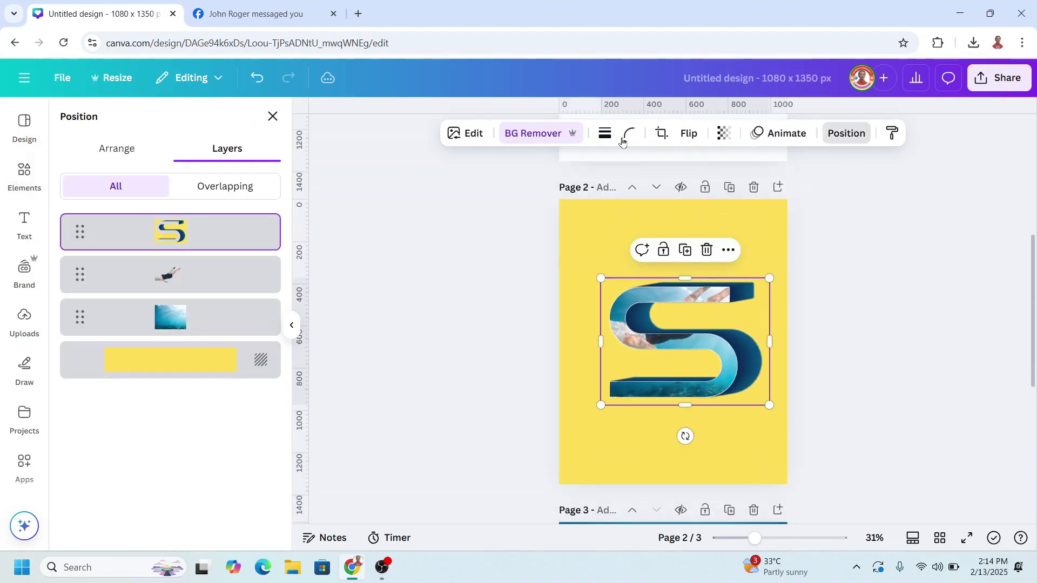
left_click(198, 279)
right_click(197, 280)
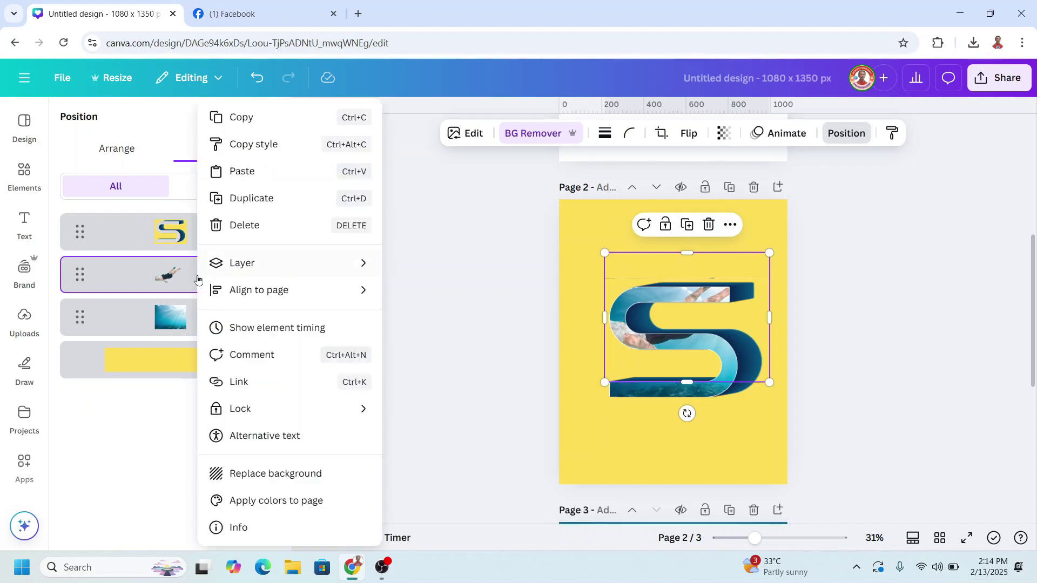
left_click(238, 118)
scroll(737, 397, "down", 2)
scroll(737, 397, "down", 3)
left_click(703, 399)
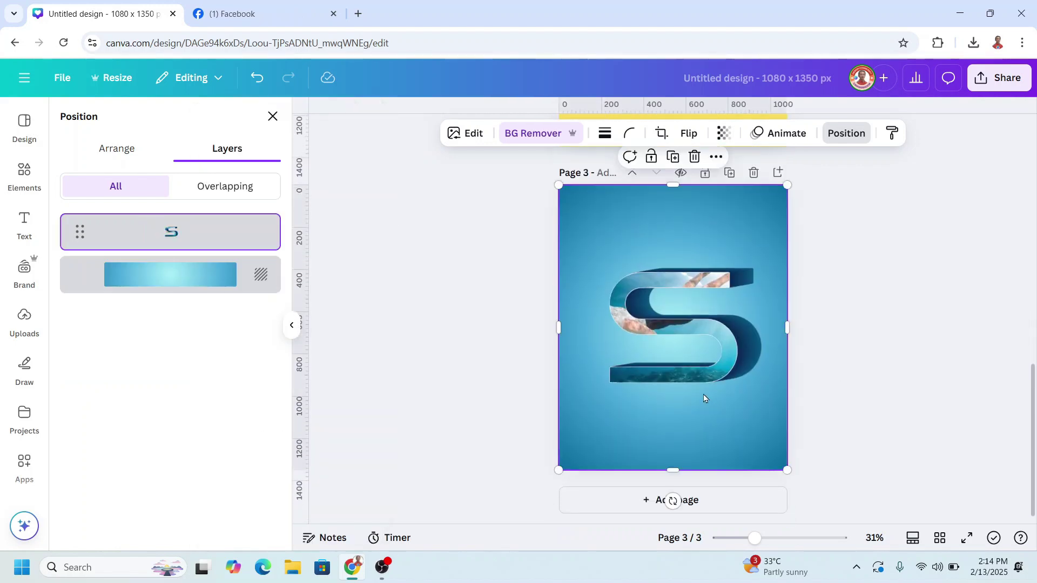
right_click(705, 350)
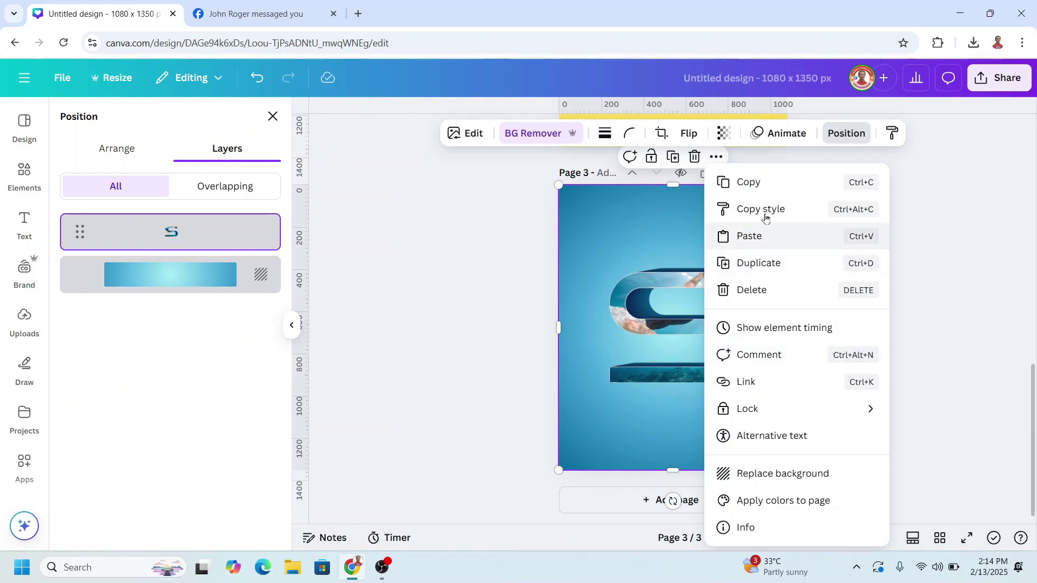
left_click(738, 234)
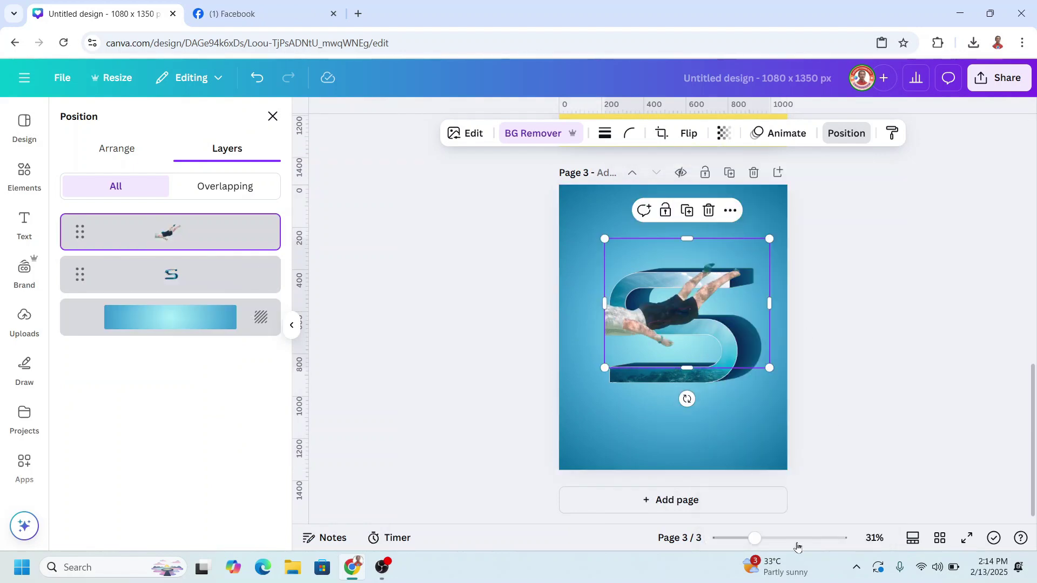
- Extend the snorkeler's crop to include the head, and crop away the body from just inside the S's outer curve
left_click(775, 538)
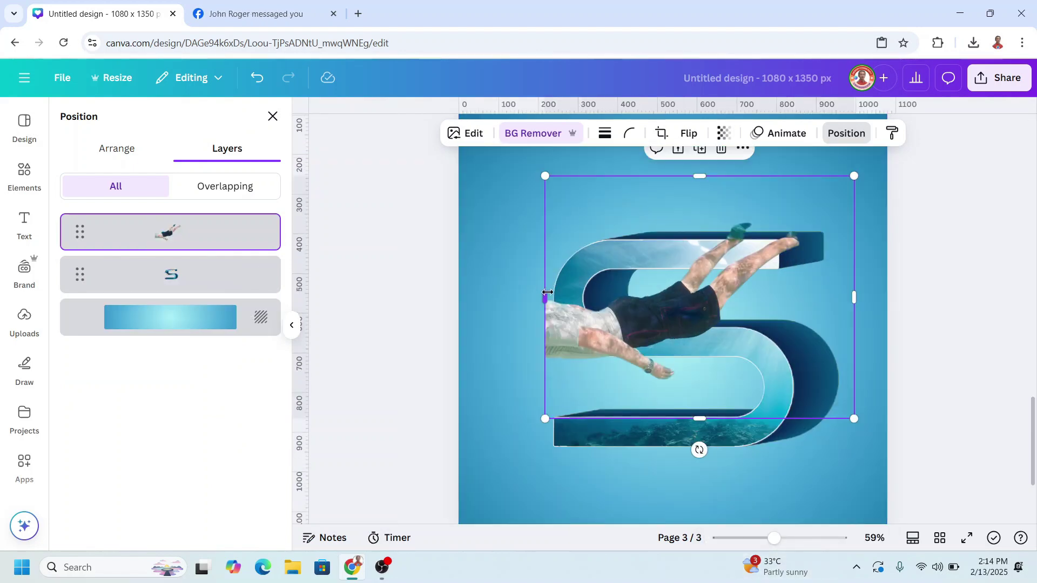
left_click_drag(543, 296, 463, 298)
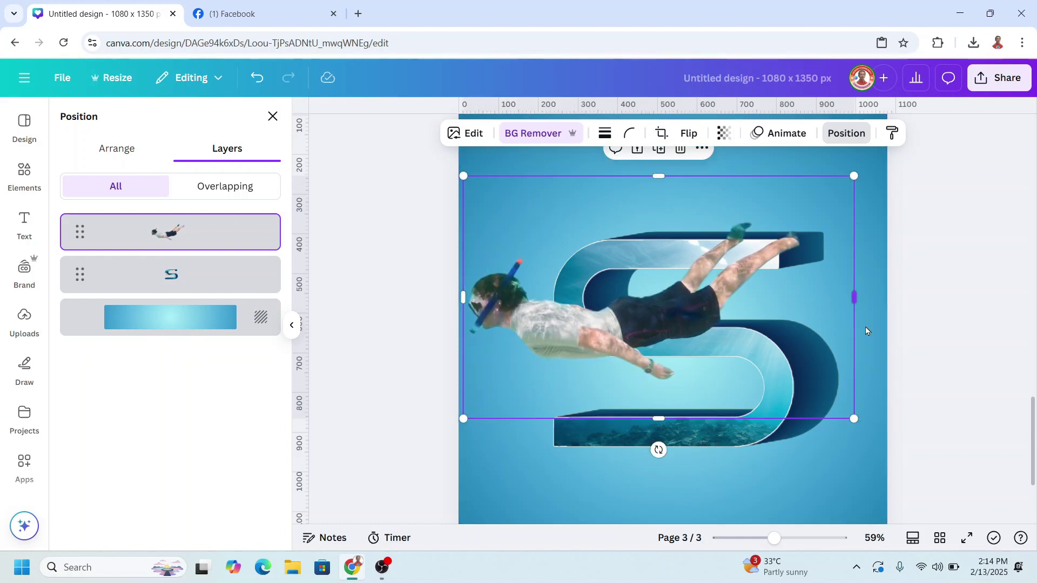
left_click_drag(854, 297, 571, 354)
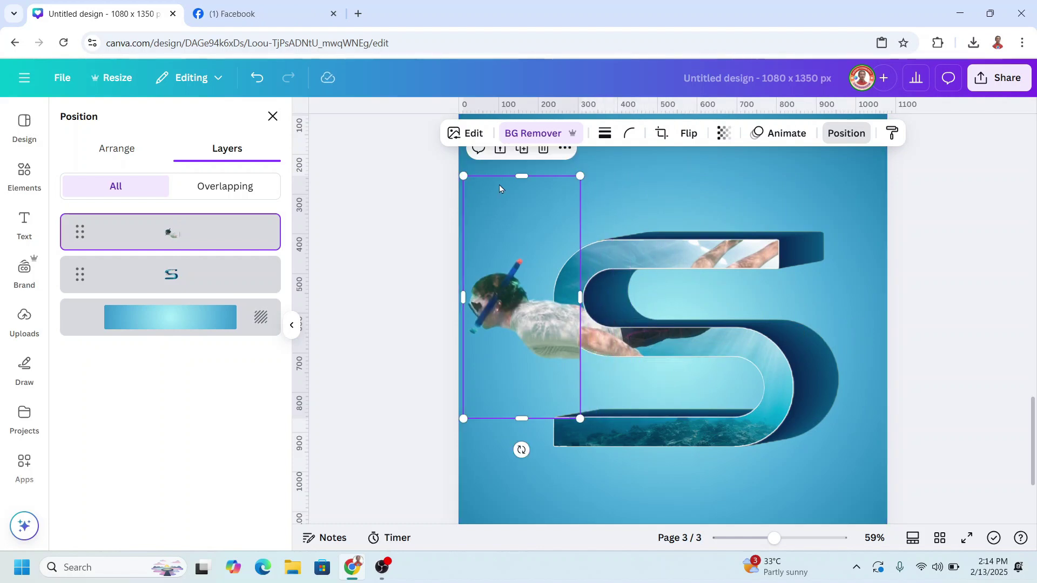
- Duplicate the cropped snorkeler in place and recrop the copy to its lower part, extended to include the whole outstretched arm
left_click(524, 151)
mouse_move(560, 356)
left_mouse_down()
mouse_move(600, 328)
mouse_move(602, 346)
mouse_move(555, 347)
left_mouse_up()
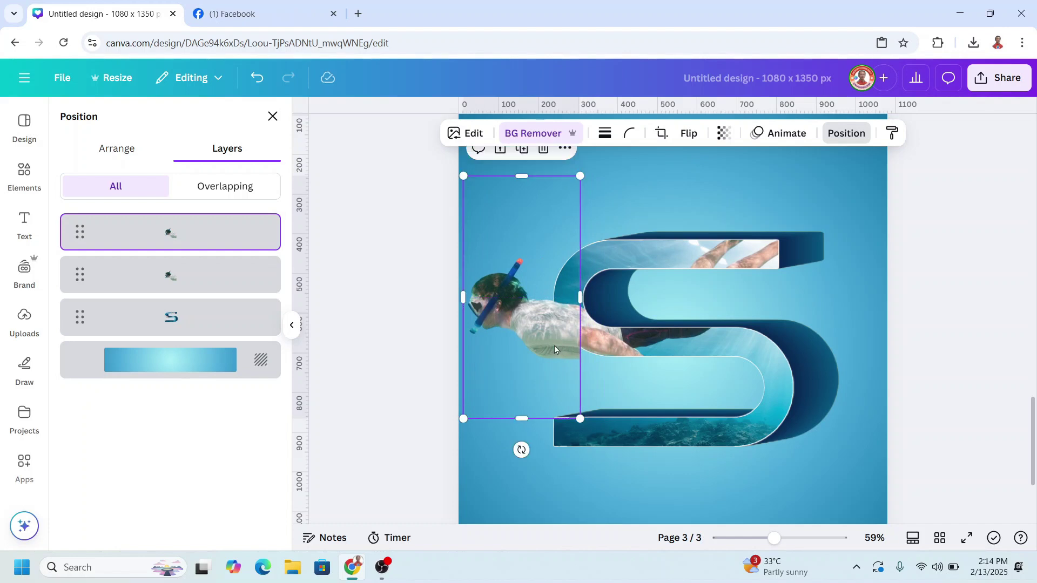
left_click_drag(530, 175, 573, 324)
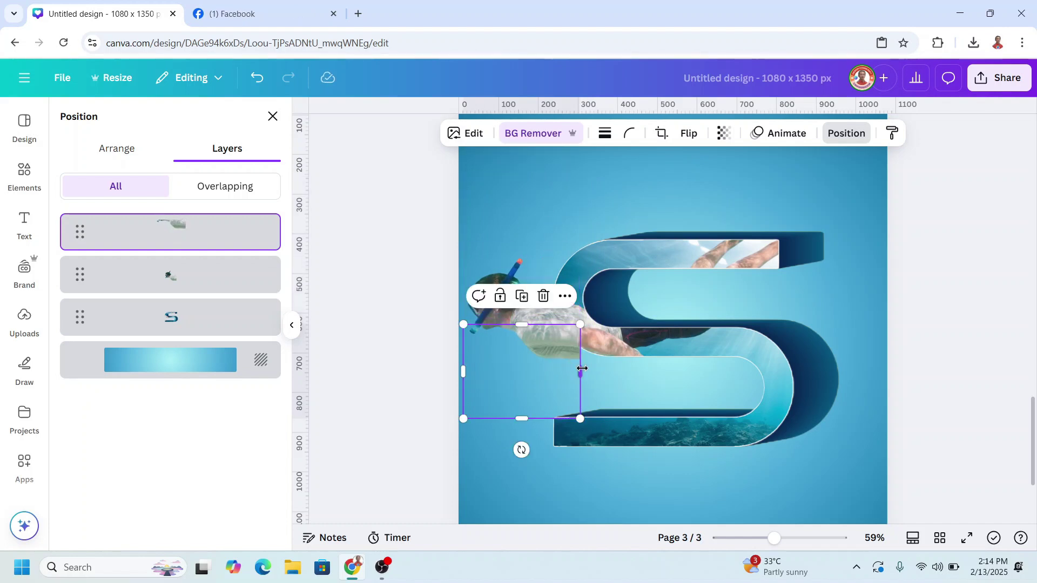
left_click_drag(582, 368, 683, 364)
left_click_drag(574, 327, 577, 333)
left_click(855, 345)
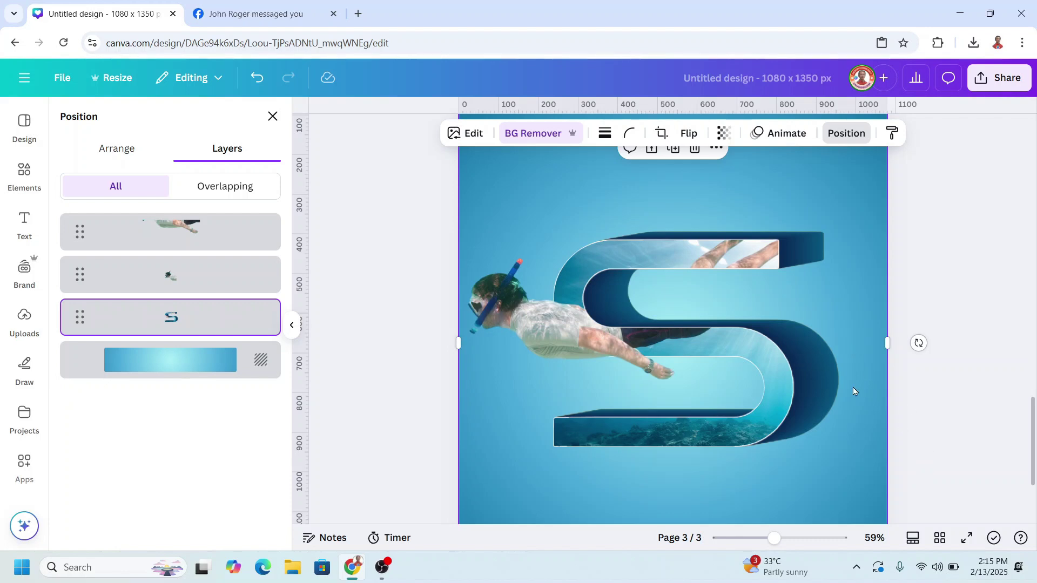
- Select both snorkeler pieces and the letter S together and move them about 40 px to the right
left_click(181, 233)
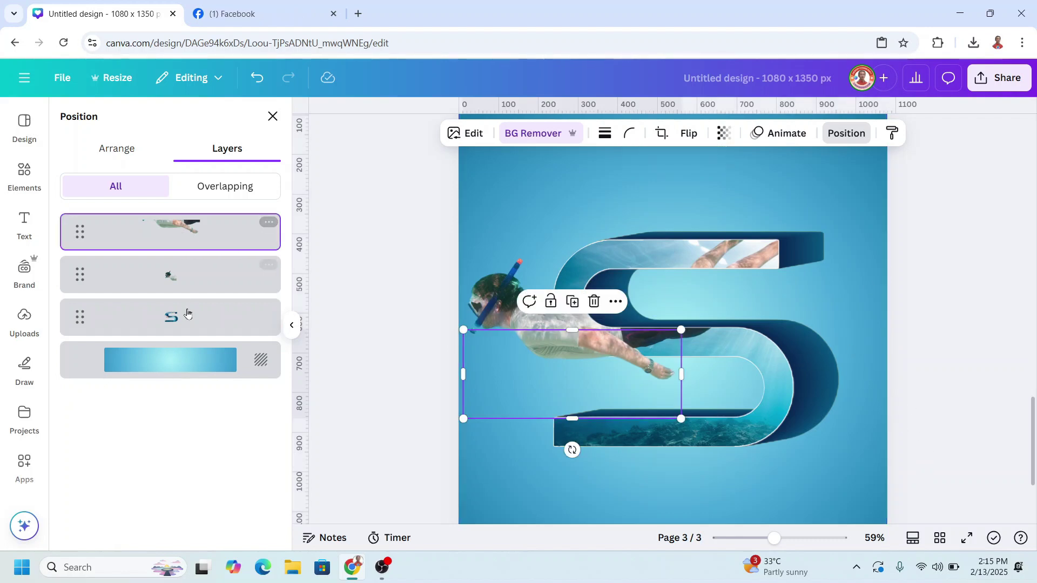
left_click(170, 275, "shift")
left_click(170, 318, "shift")
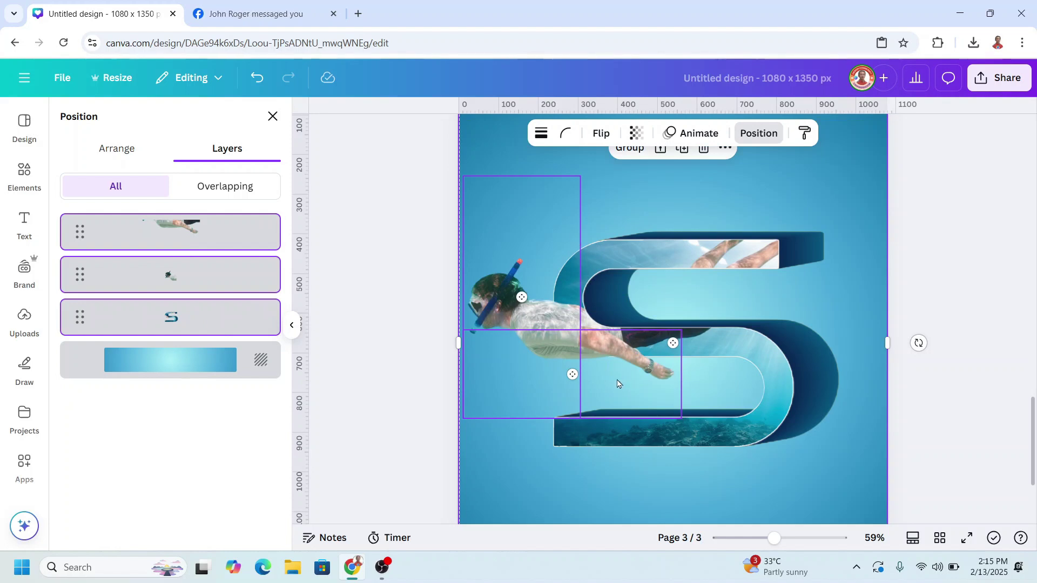
left_click_drag(620, 384, 632, 377)
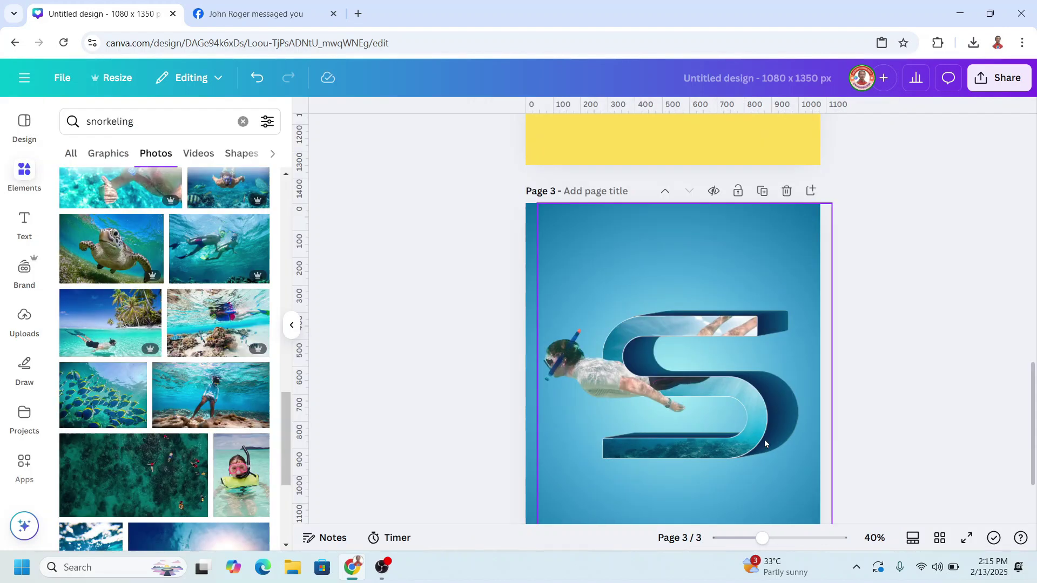
- Crop the letter S image's upper, lower and right edges close around the letter on page 3
left_click(796, 323)
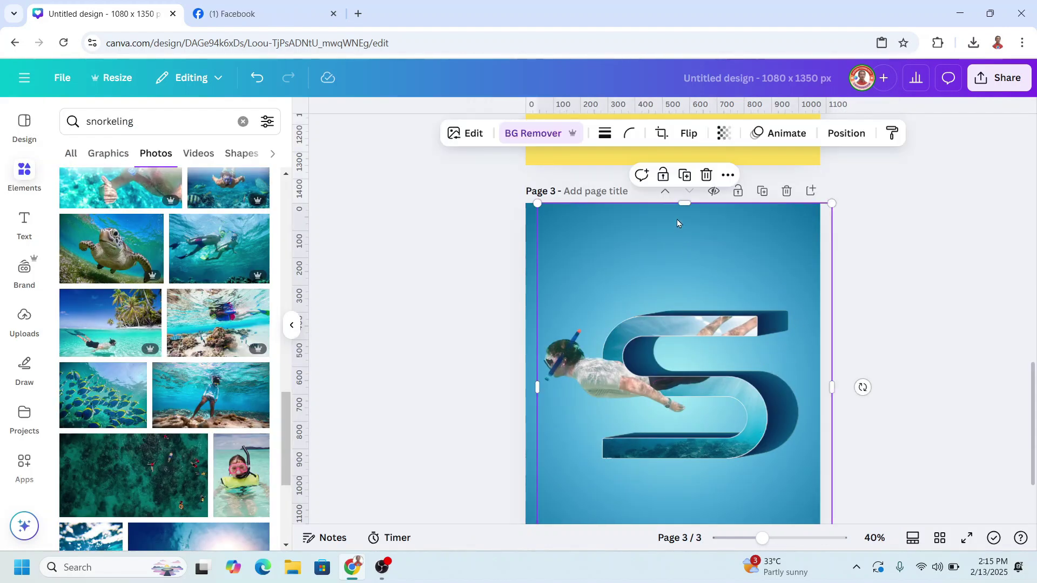
left_click_drag(681, 203, 681, 289)
scroll(686, 339, "down", 2)
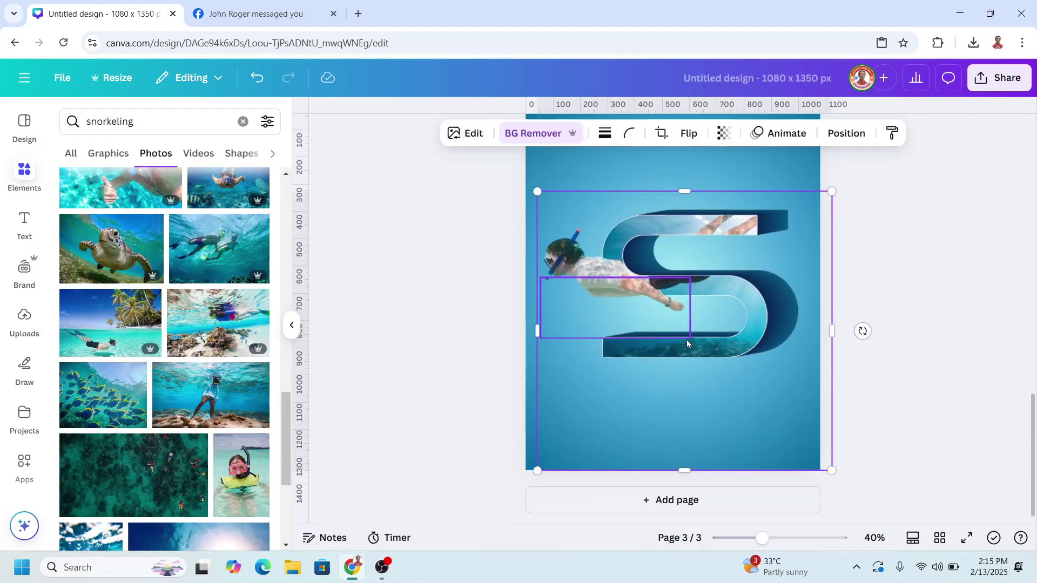
left_click_drag(683, 466, 684, 381)
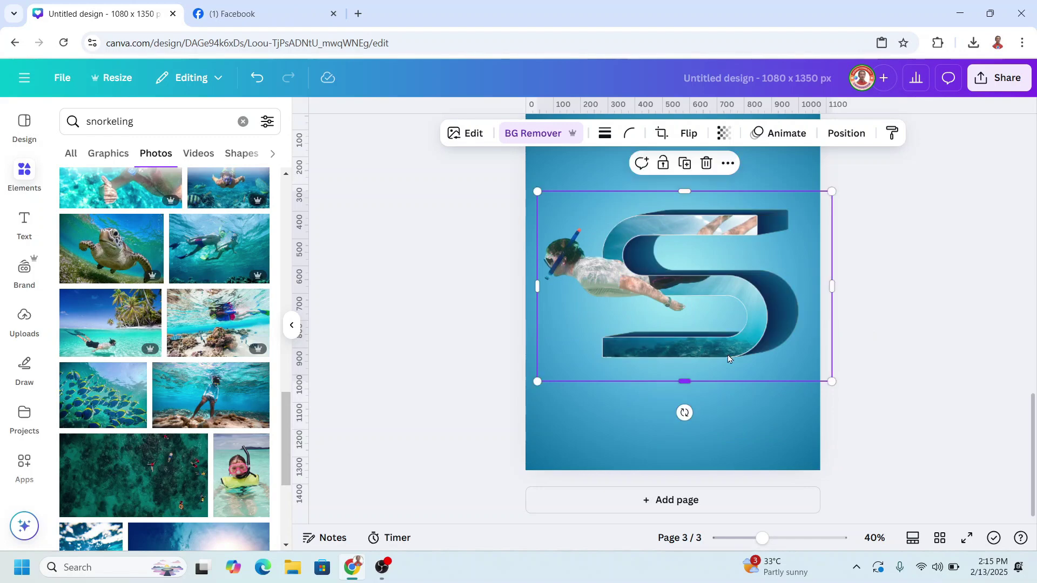
left_click_drag(832, 287, 806, 286)
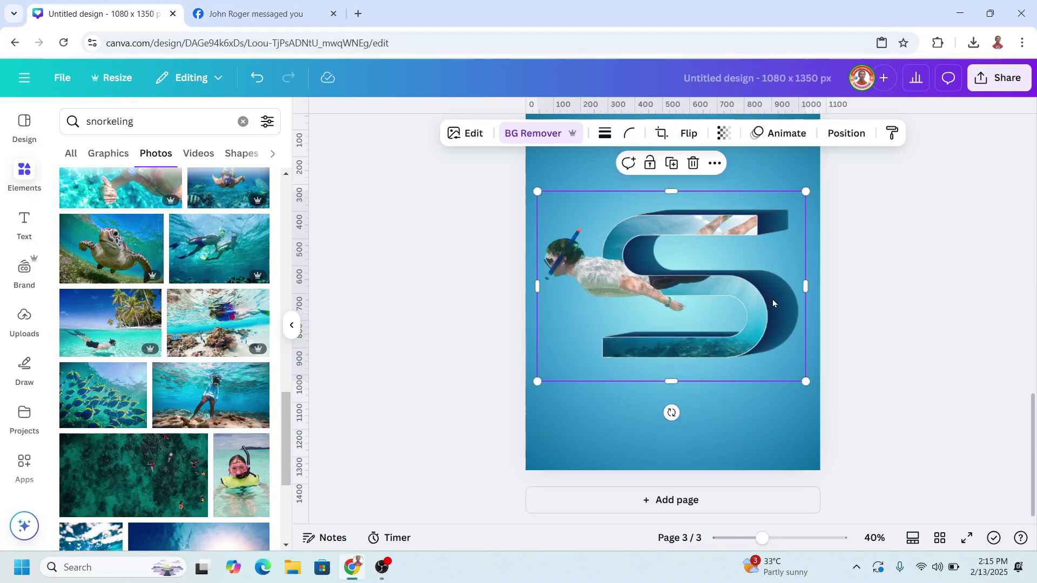
- Duplicate the letter S image, flip the copy vertically and place it directly beneath the original as a mirrored reflection
left_click(670, 164)
left_click(688, 133)
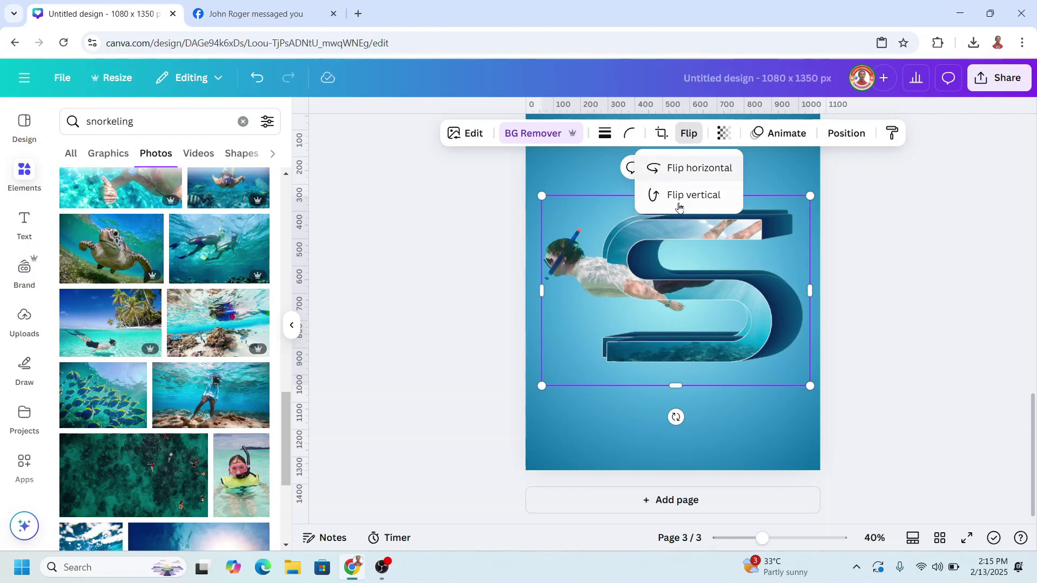
left_click(682, 194)
left_click_drag(696, 232, 693, 372)
scroll(675, 373, "up", 5, "ctrl")
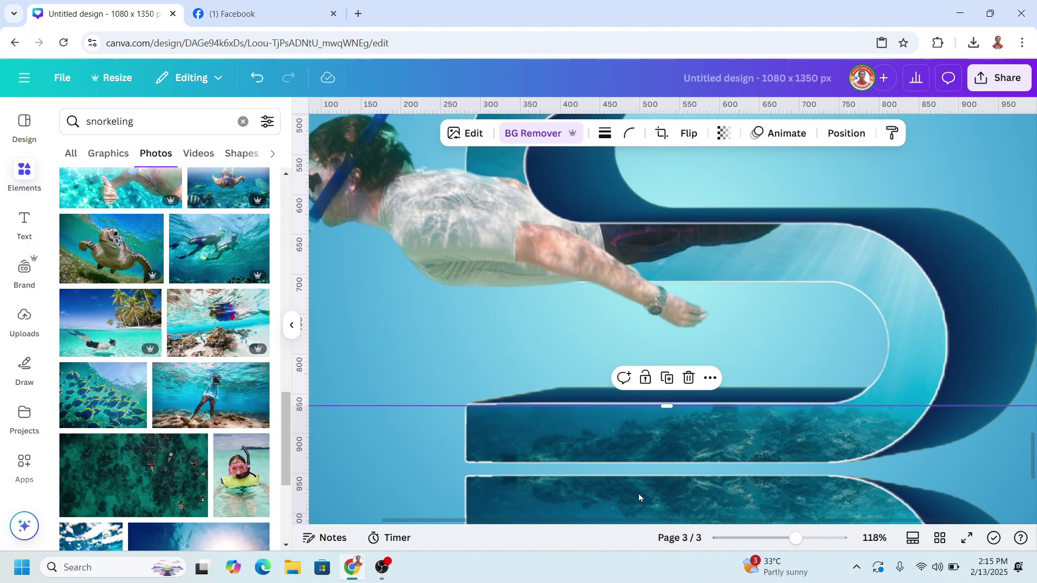
scroll(638, 489, "down", 5, "ctrl")
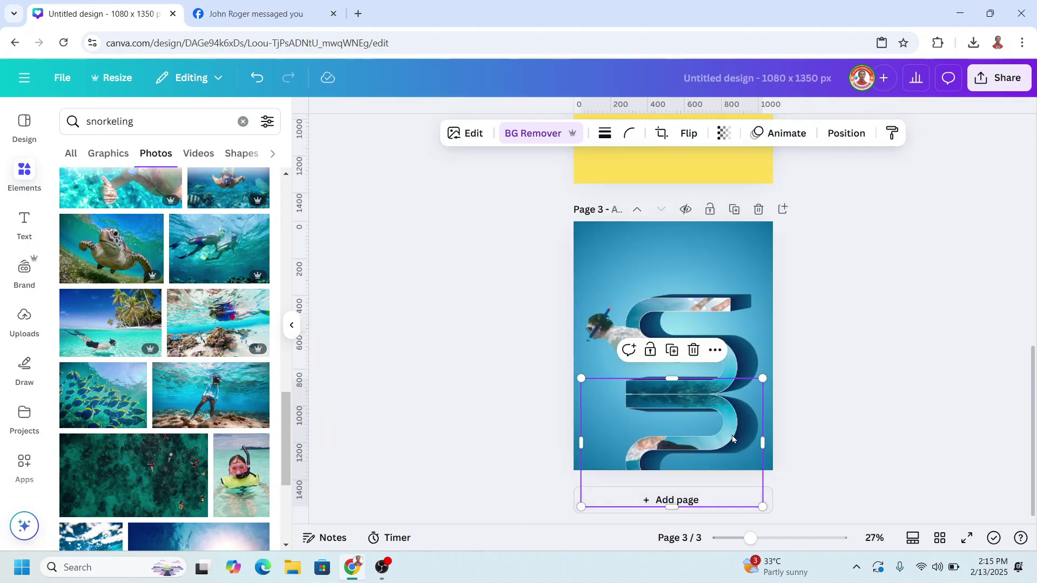
- Search the apps for "blender" and open Image Blender
left_click(24, 465)
left_click(127, 125)
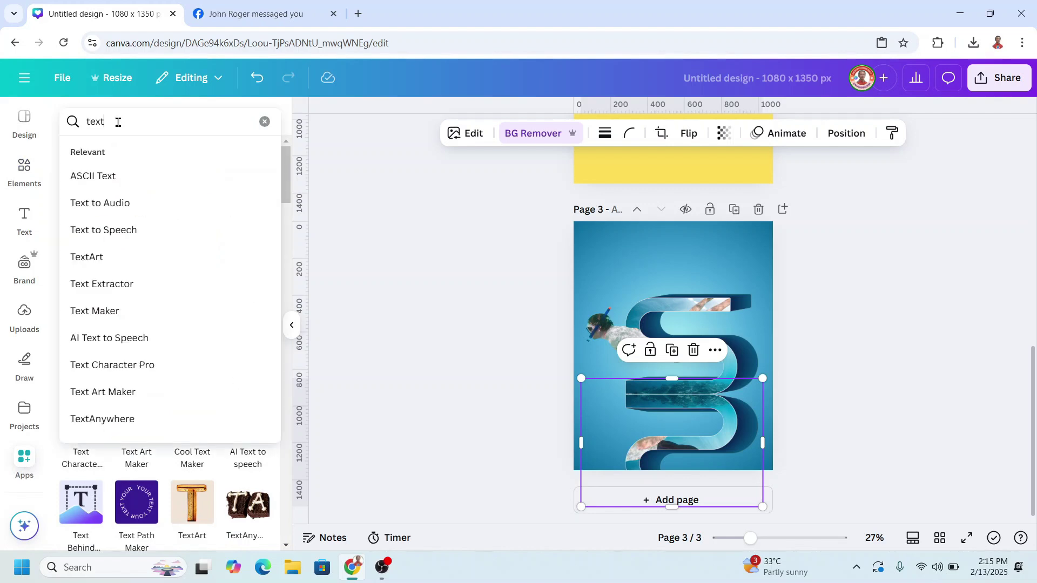
type("blen")
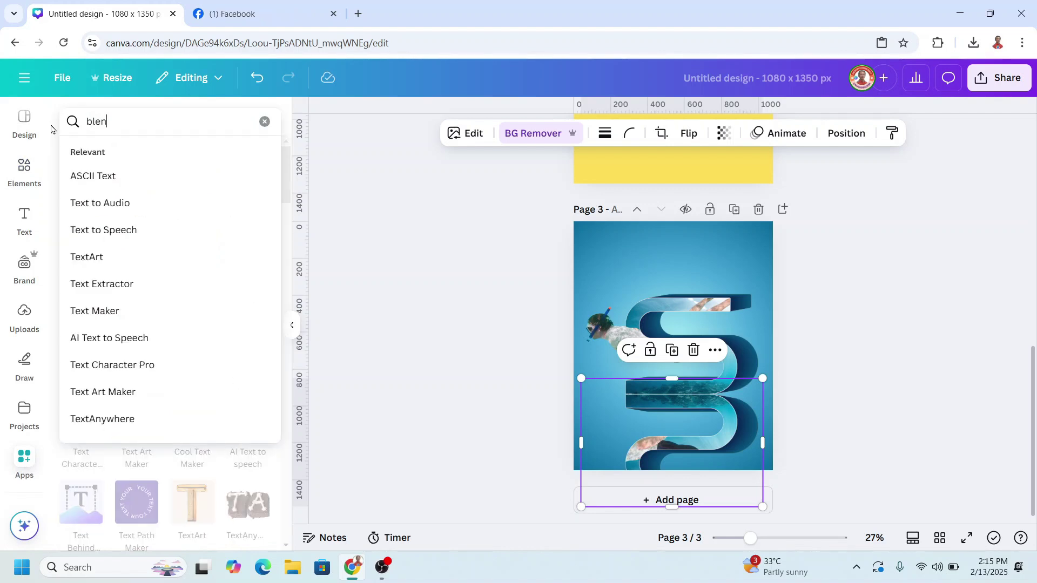
type("der")
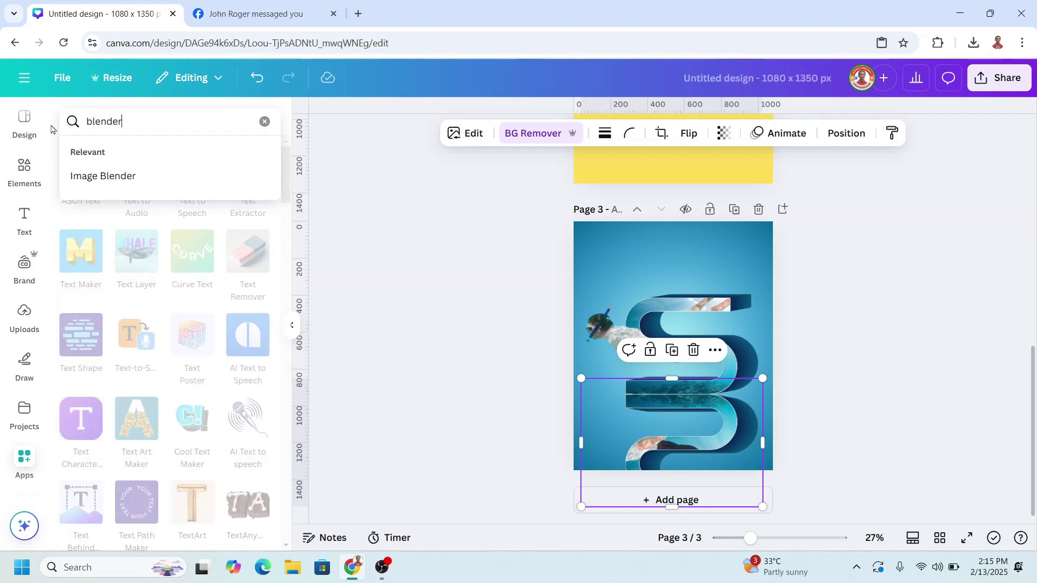
key("Return")
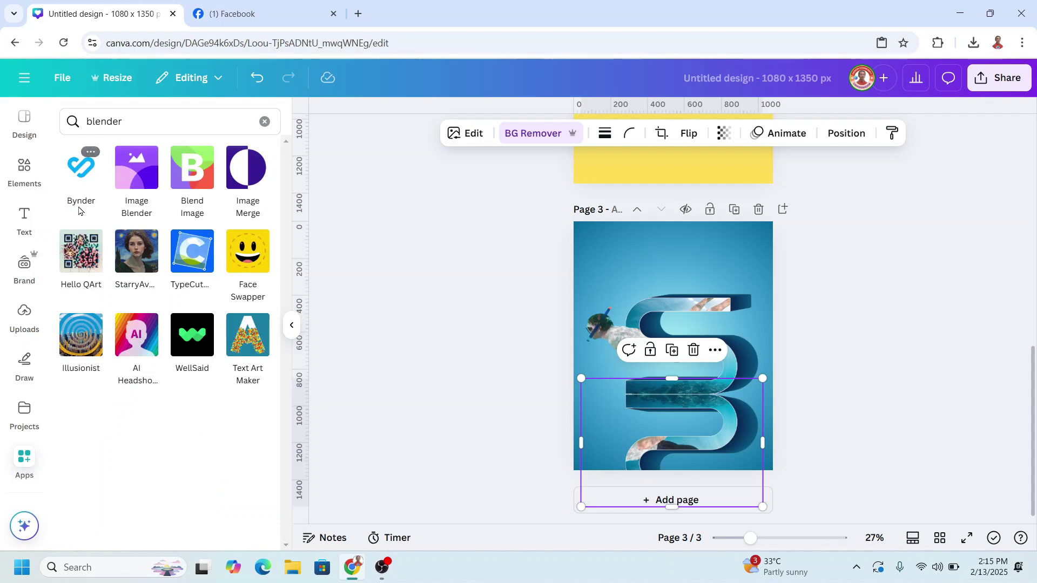
left_click(135, 176)
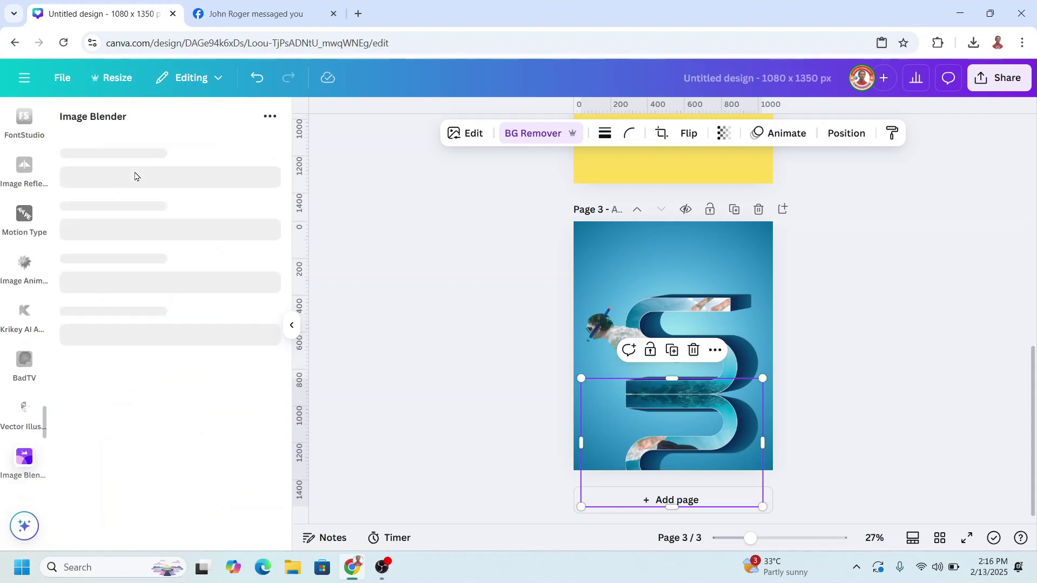
- Fade the flipped S with a saved linear blend at strength 50 and set its transparency to 25
left_click(164, 216)
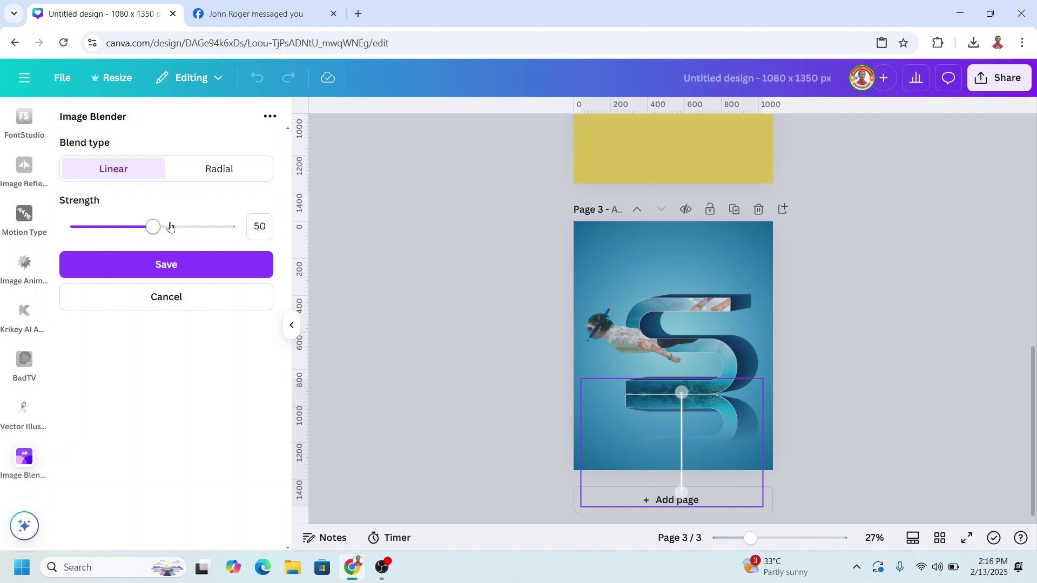
mouse_move(154, 232)
left_mouse_down()
mouse_move(123, 231)
mouse_move(151, 233)
left_mouse_up()
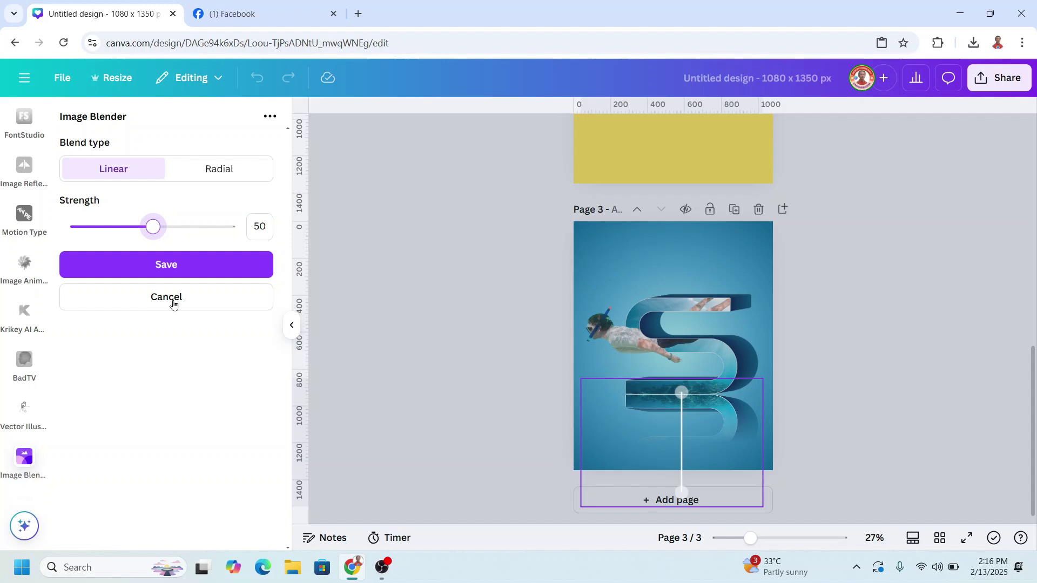
left_click(181, 268)
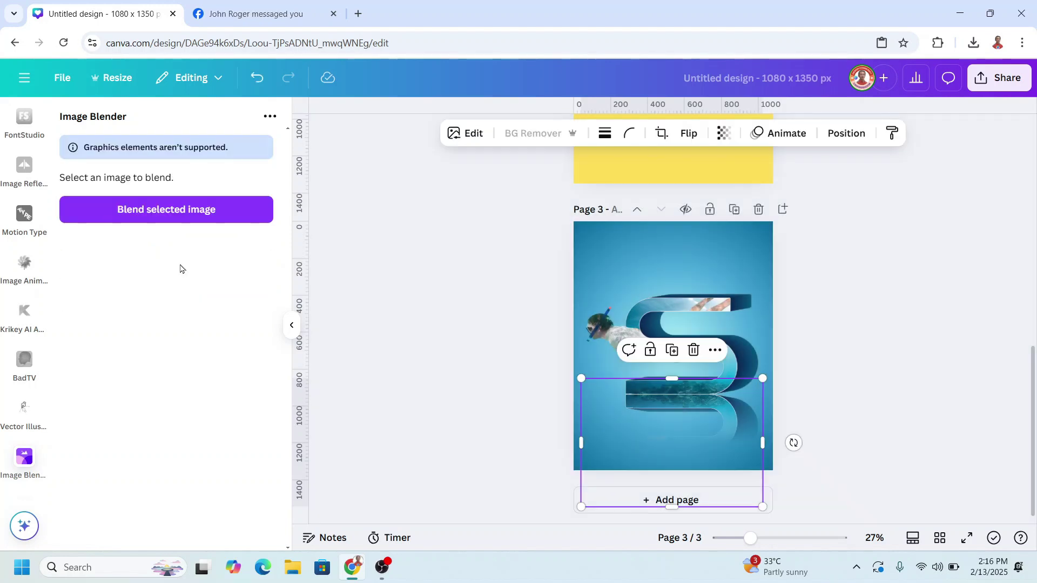
left_click(723, 133)
left_click_drag(757, 196, 679, 202)
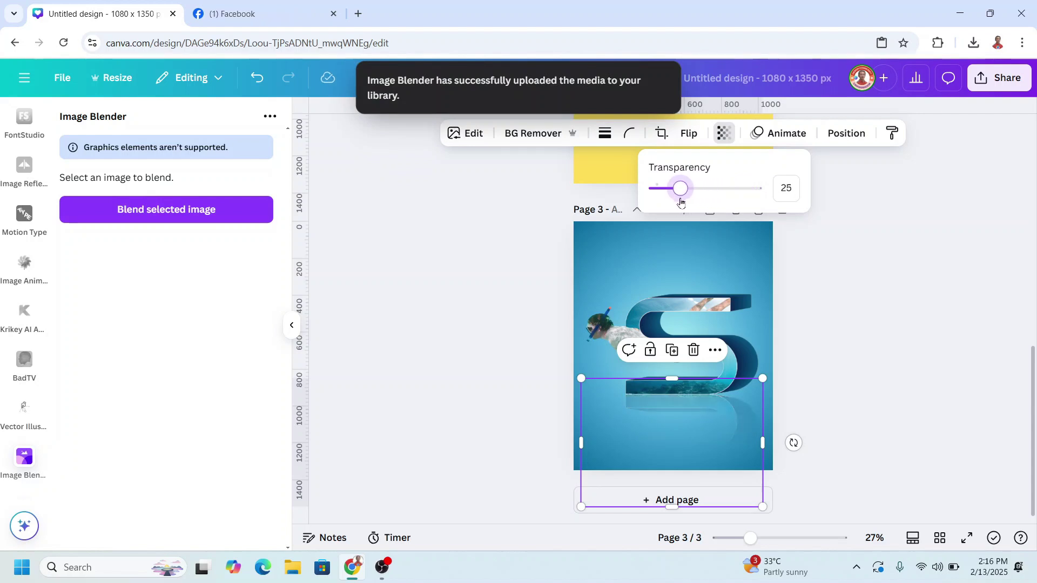
- Search the graphics for "shadow", add the dark, flat elliptical shadow and place it along the base of the letter S
scroll(17, 288, "down", 10)
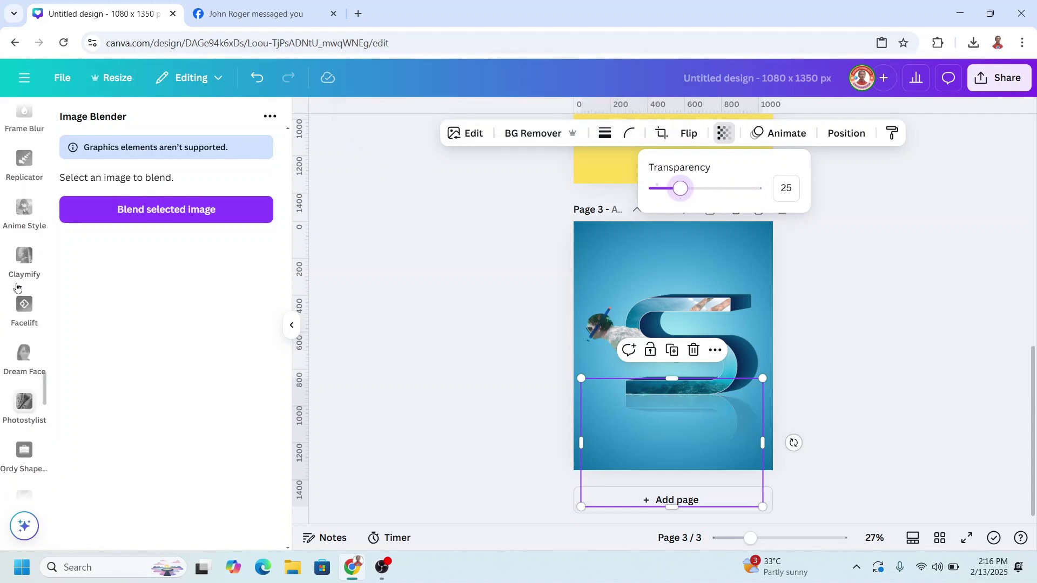
scroll(19, 281, "up", 10)
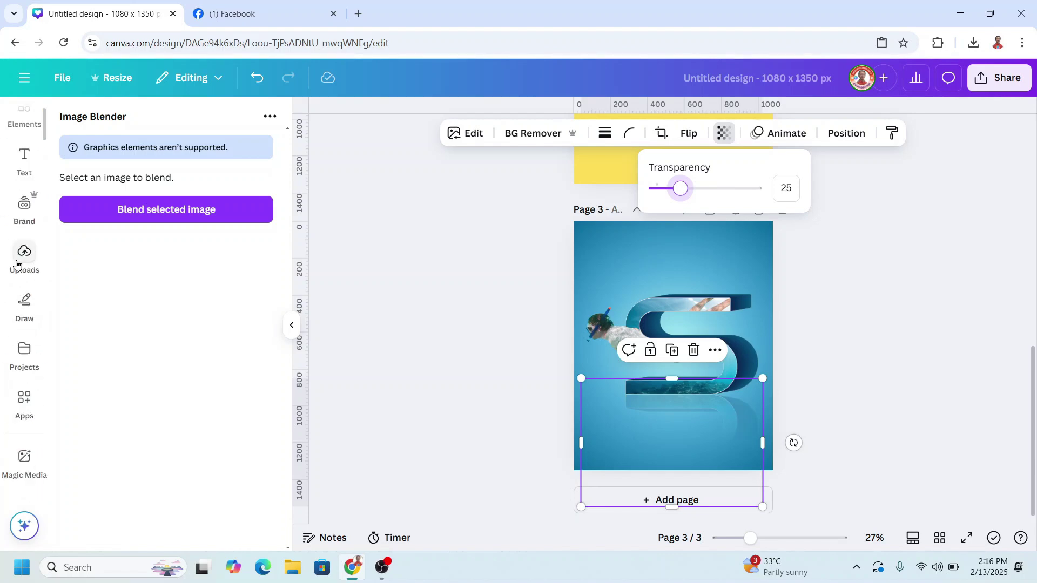
left_click(27, 178)
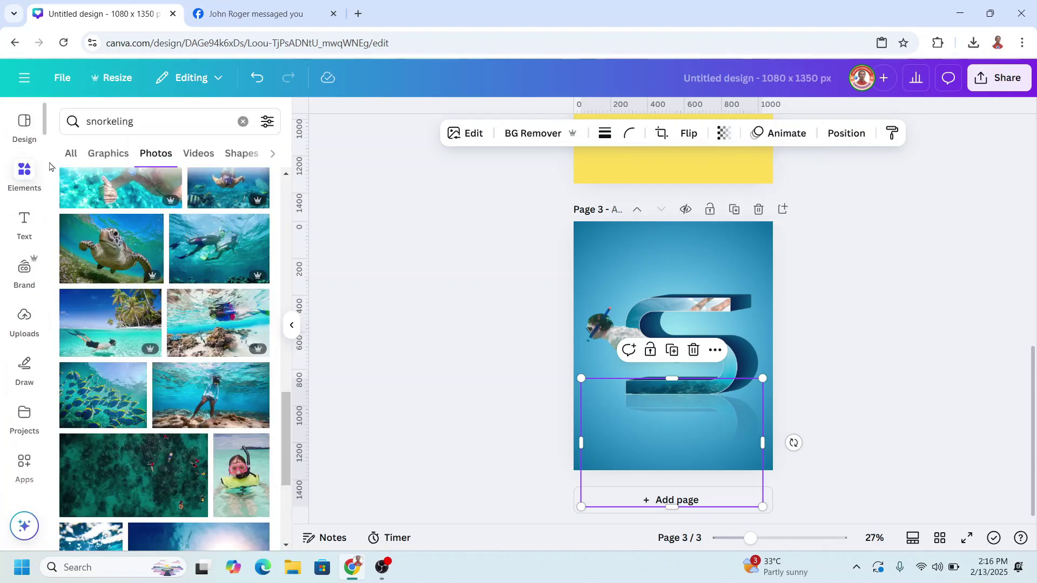
left_click(146, 125)
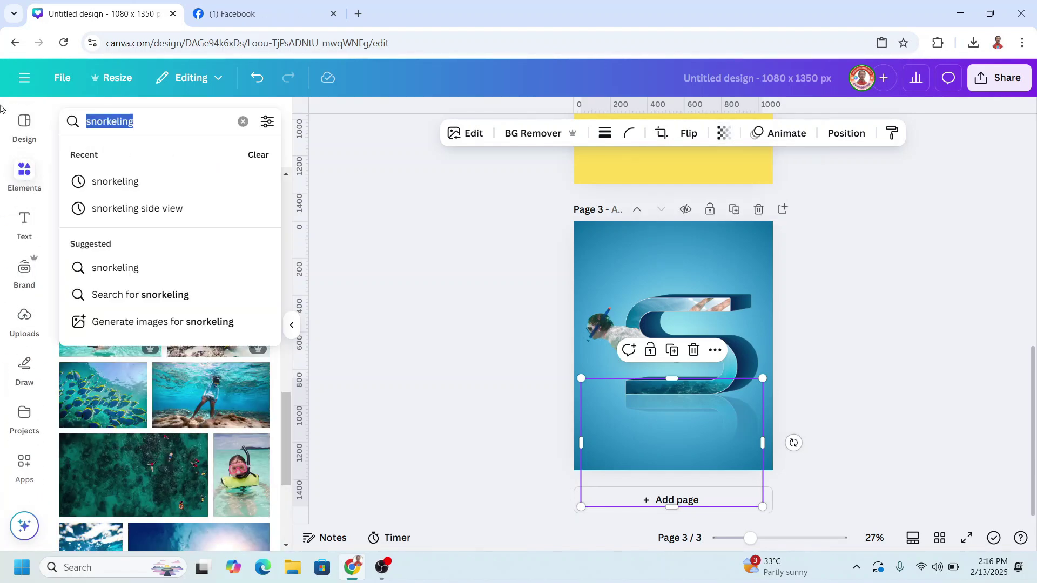
type("shadow")
key("Return")
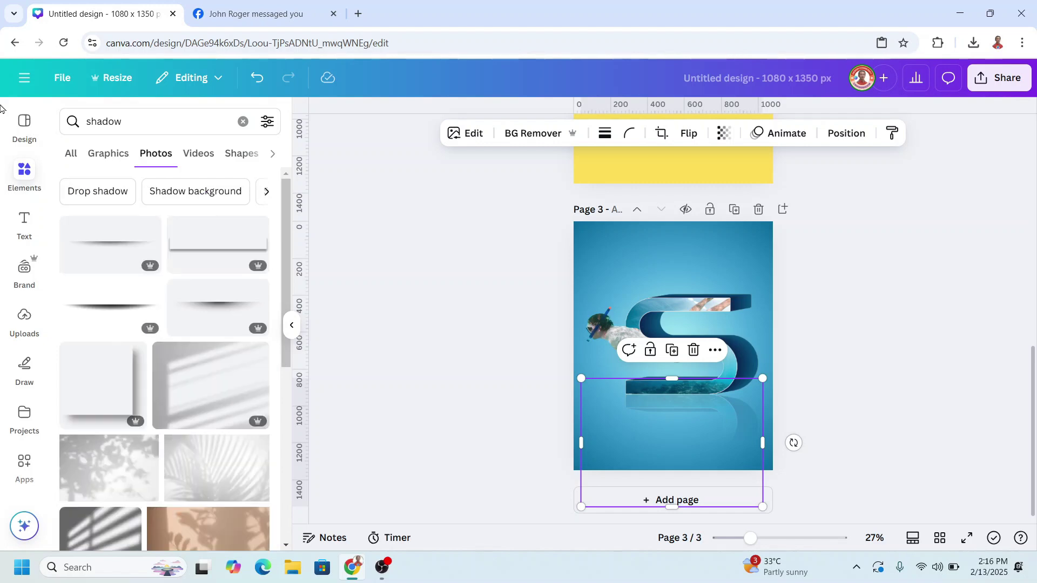
left_click(110, 155)
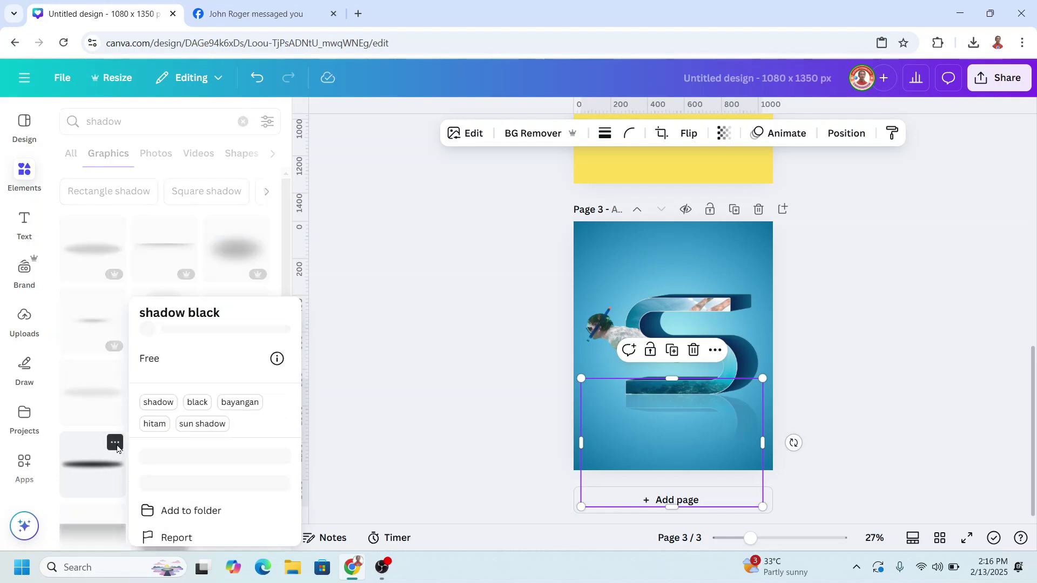
left_click(86, 471)
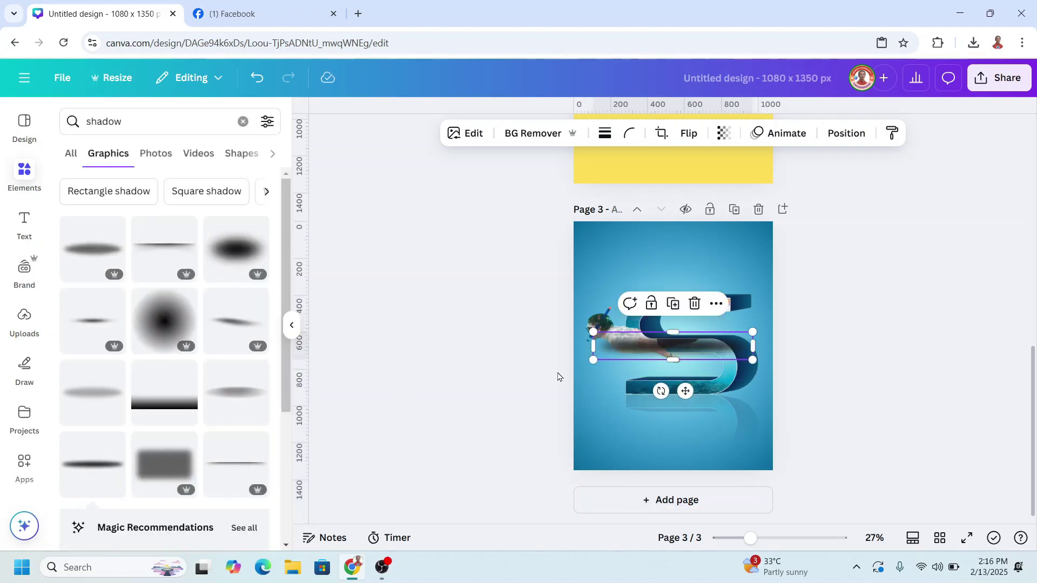
left_click_drag(709, 352, 721, 397)
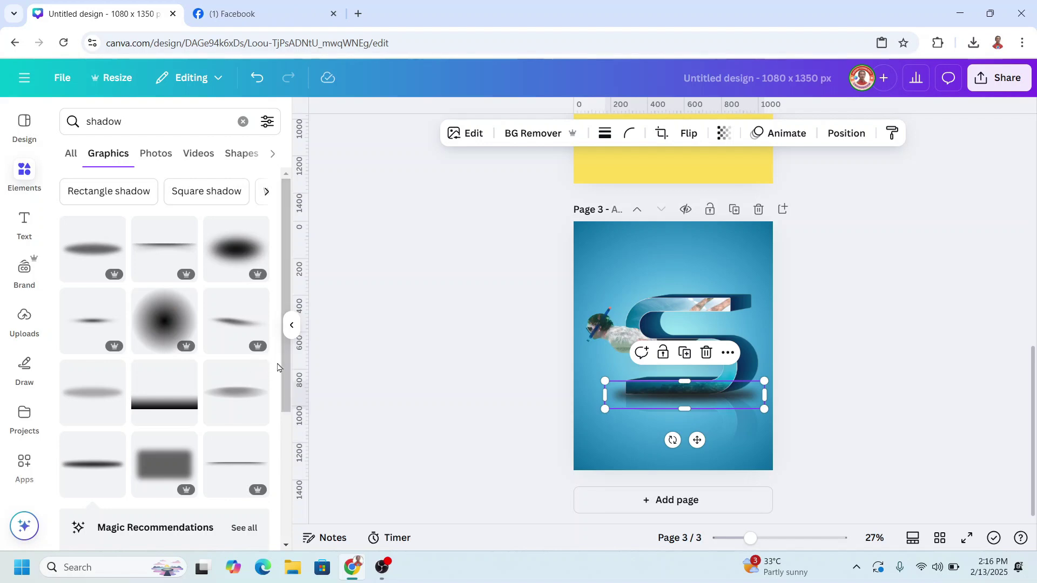
- Add the soft grey elliptical shadow over the base of the S, reaching the page's left edge, and enlarge it slightly
left_click(90, 398)
left_click_drag(676, 398, 653, 394)
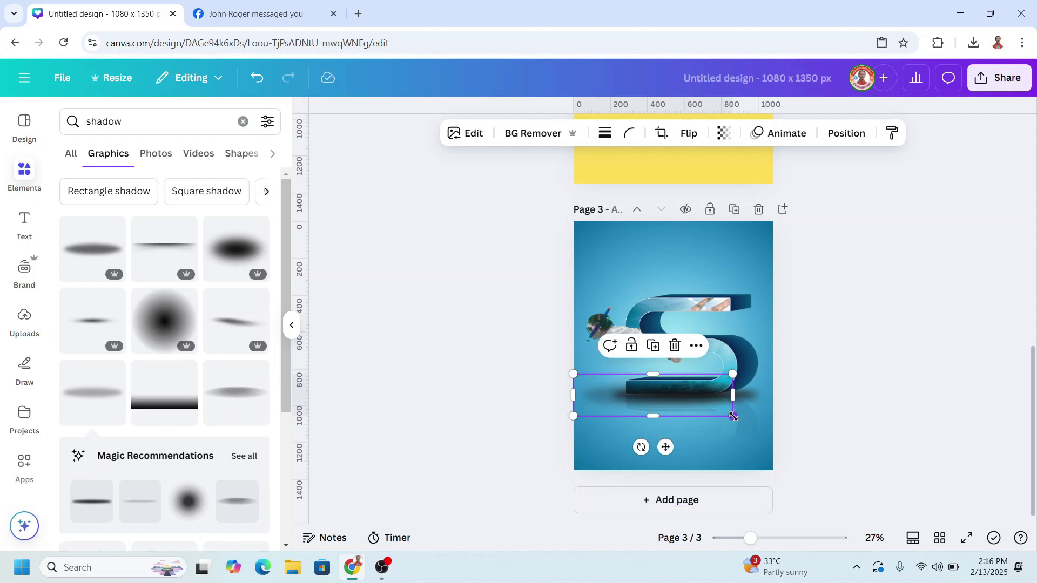
left_click_drag(733, 416, 745, 421)
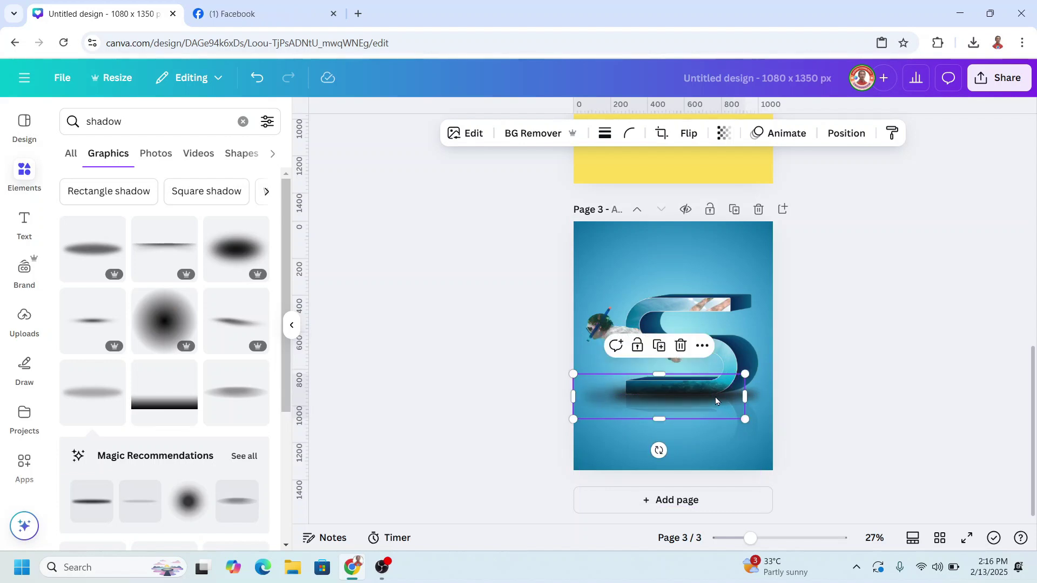
- Reorder the layers so both shadows sit behind the letter S and the faded reflection lies just above the background
left_click(846, 133)
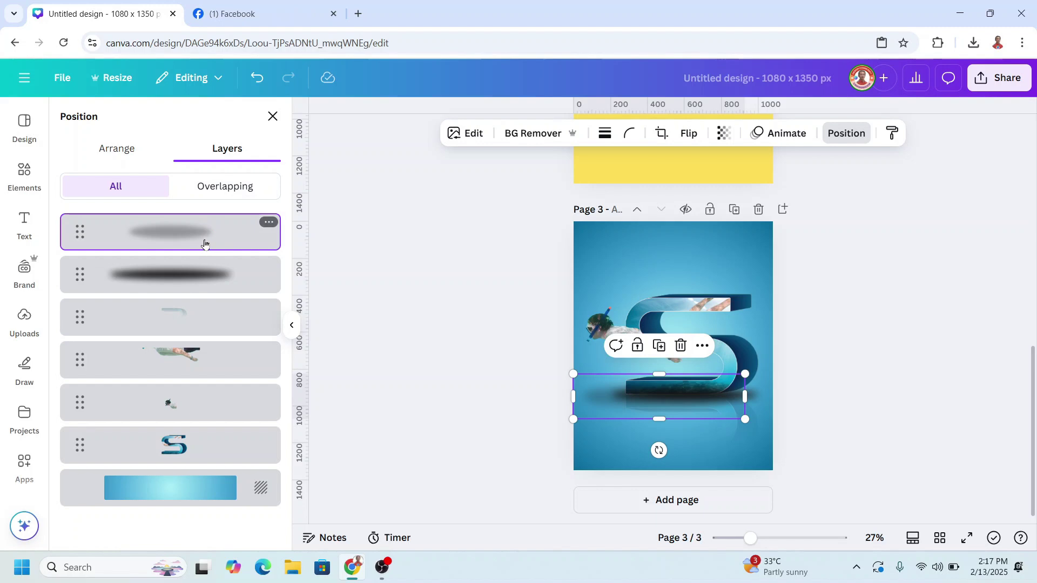
left_click(200, 276, "shift")
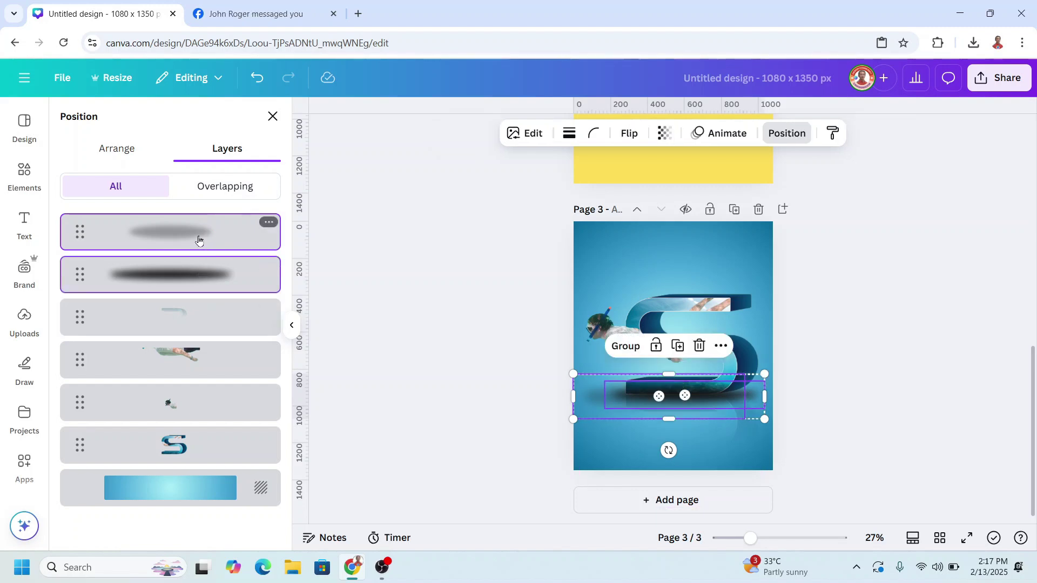
left_click_drag(200, 240, 202, 454)
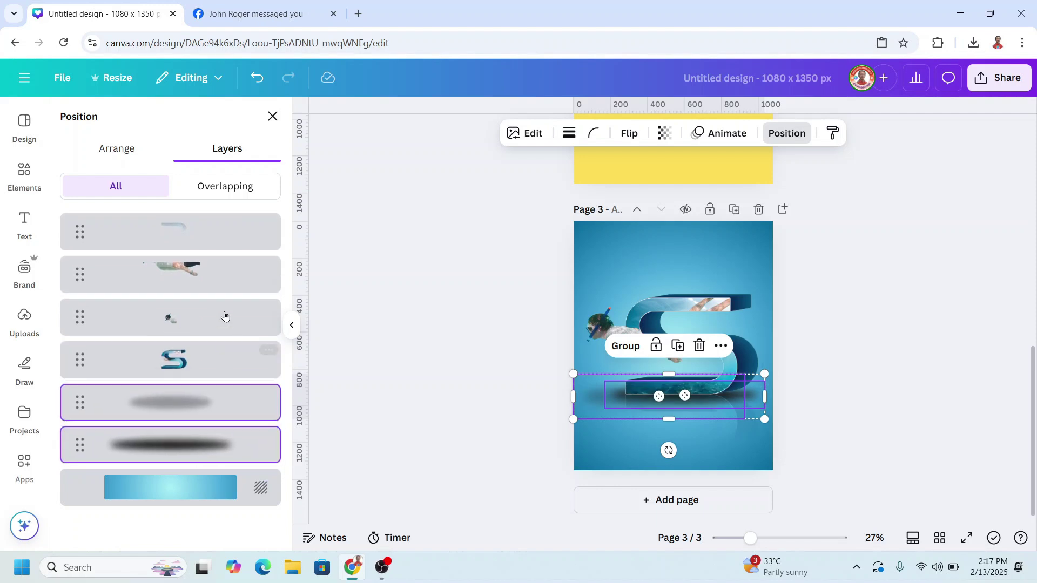
left_click(196, 231)
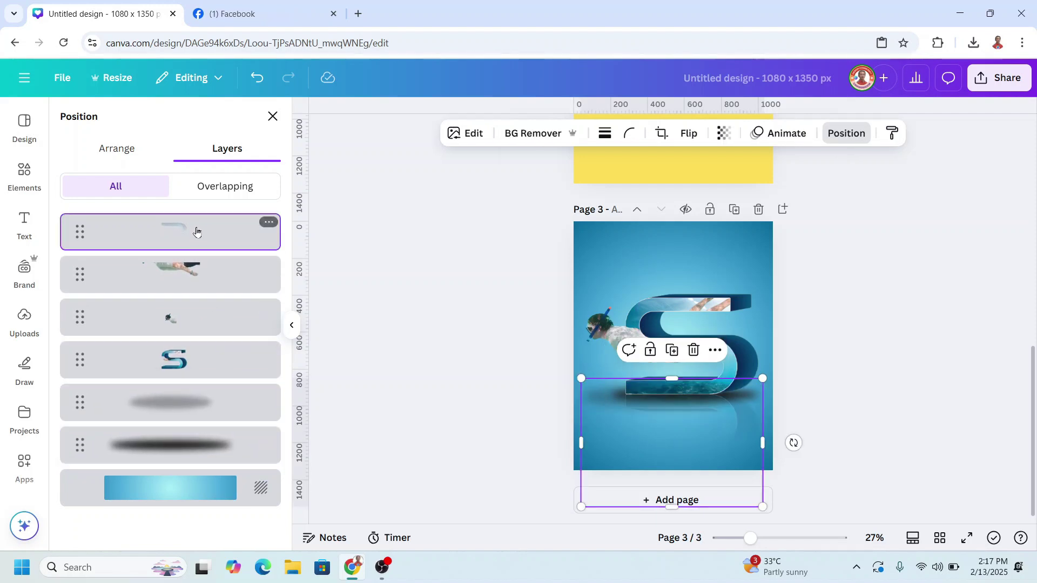
left_click_drag(196, 231, 185, 459)
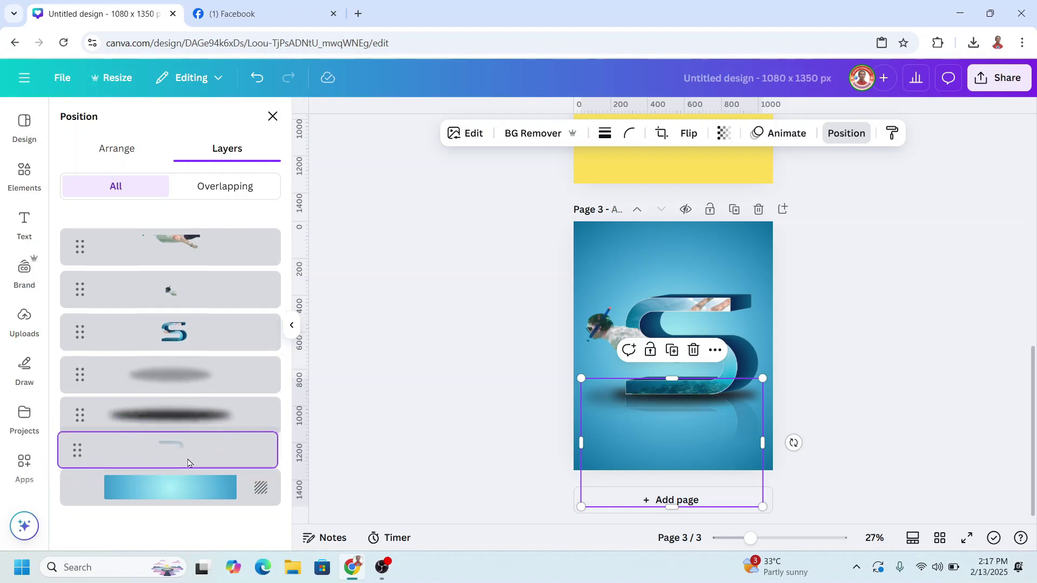
- Set the soft grey shadow's transparency to 64
scroll(380, 331, "up", 3)
left_click(219, 362)
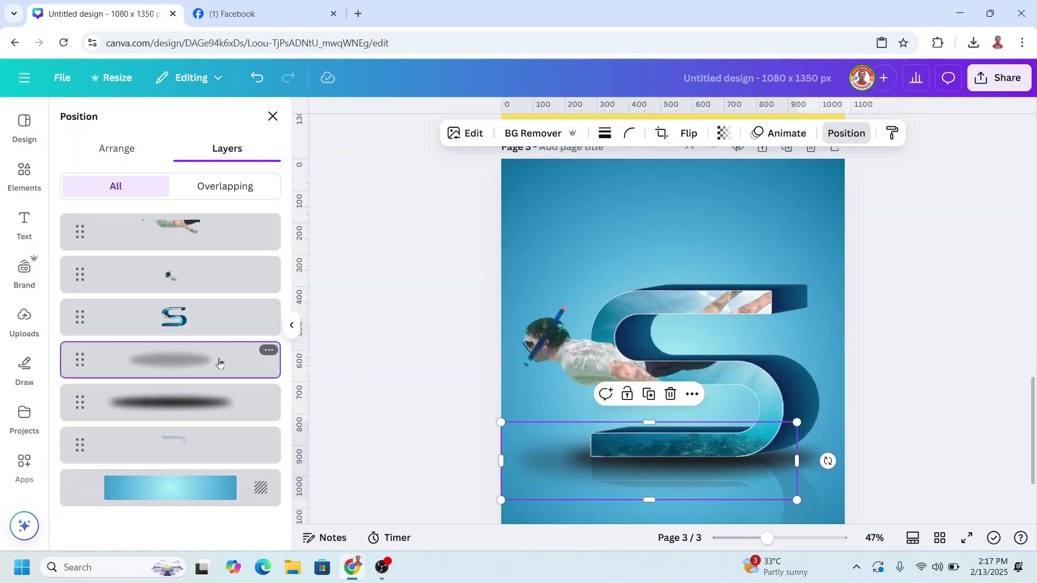
left_click(724, 133)
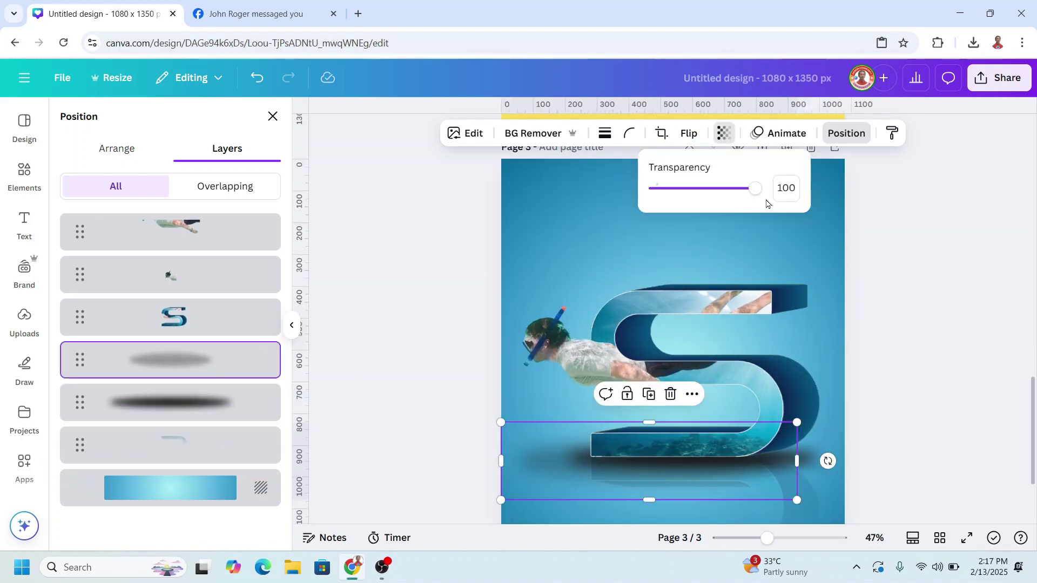
left_click_drag(756, 187, 720, 190)
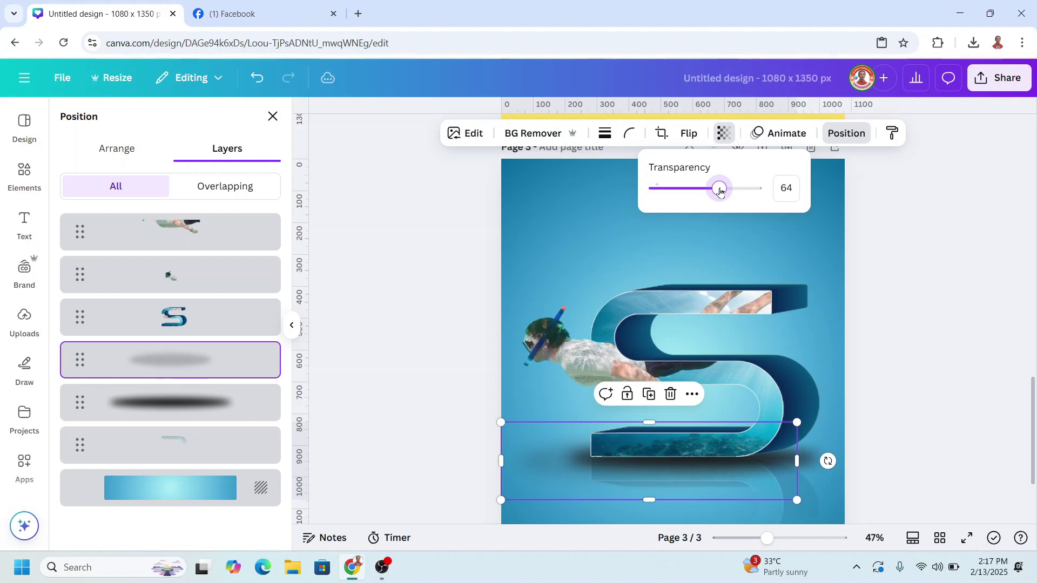
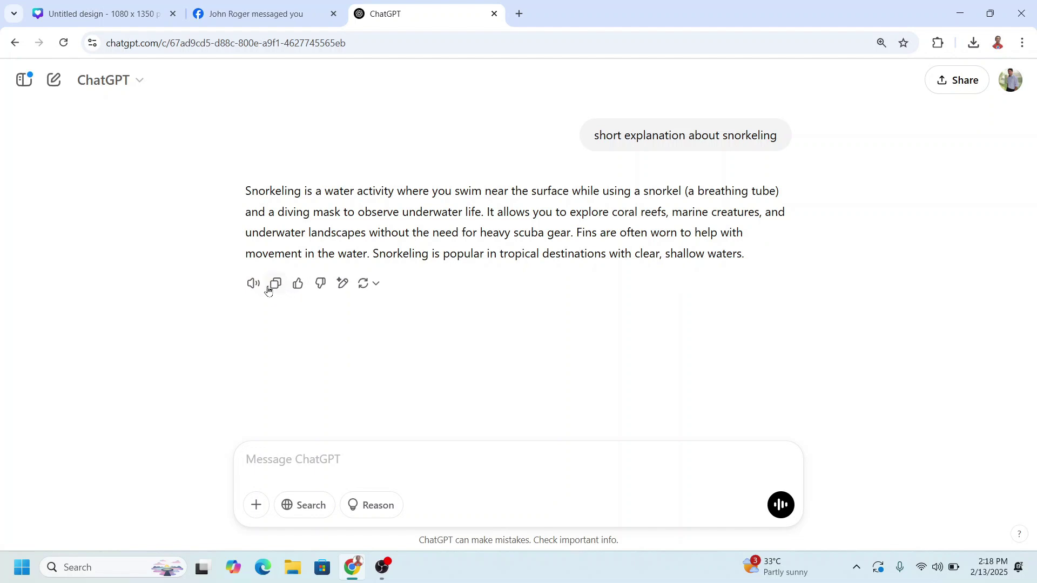
- Copy the snorkeling explanation from ChatGPT, paste it onto page 3 of the Canva design and left-align the text
left_click(275, 284)
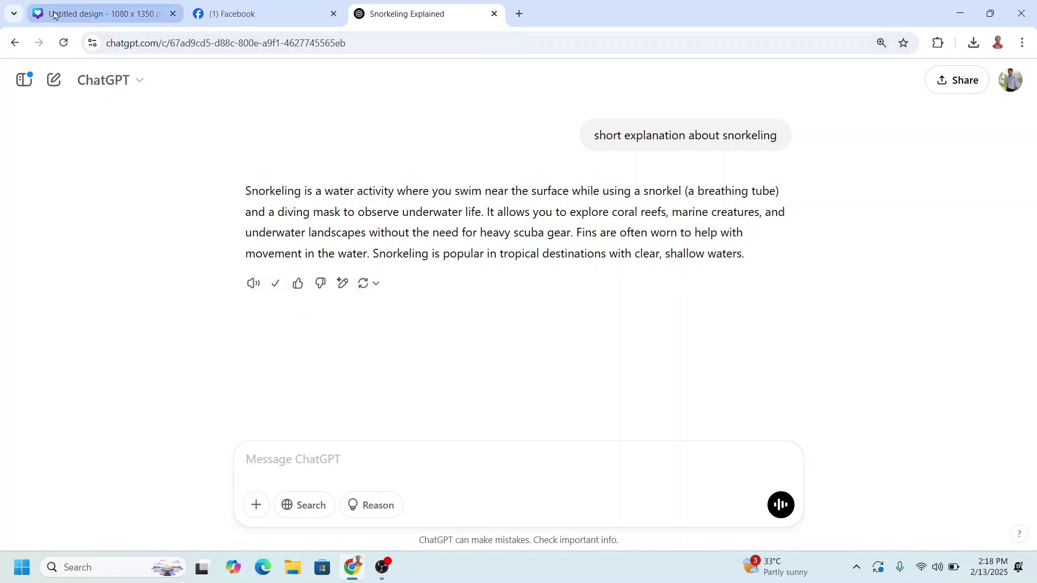
key("ctrl+Tab")
right_click(563, 221)
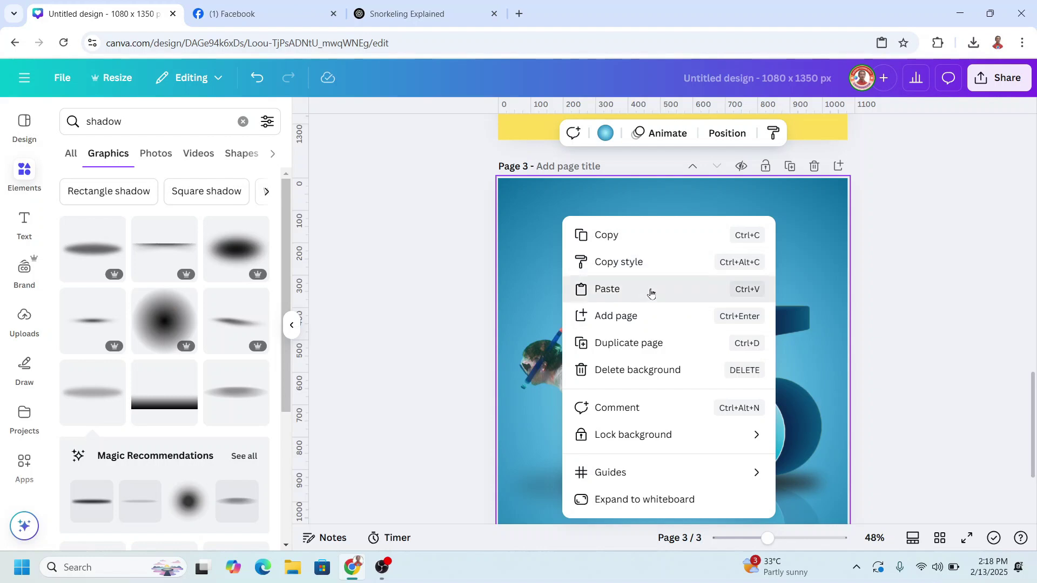
left_click(650, 290)
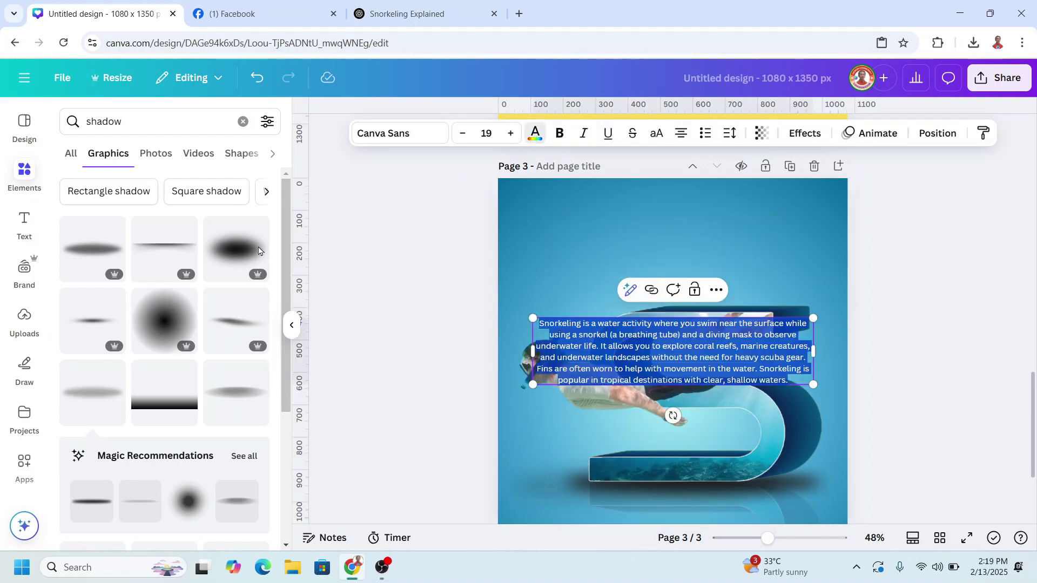
left_click(684, 135)
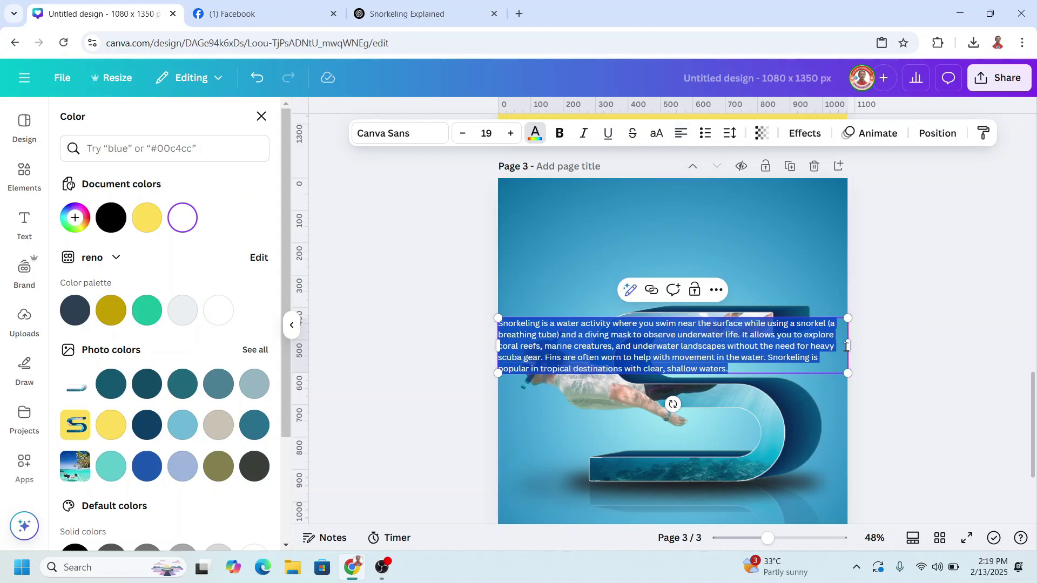
- Narrow the snorkeling paragraph, scale its text down to size 13.7 and place it in the top-left corner of page 3
left_click_drag(848, 346, 688, 378)
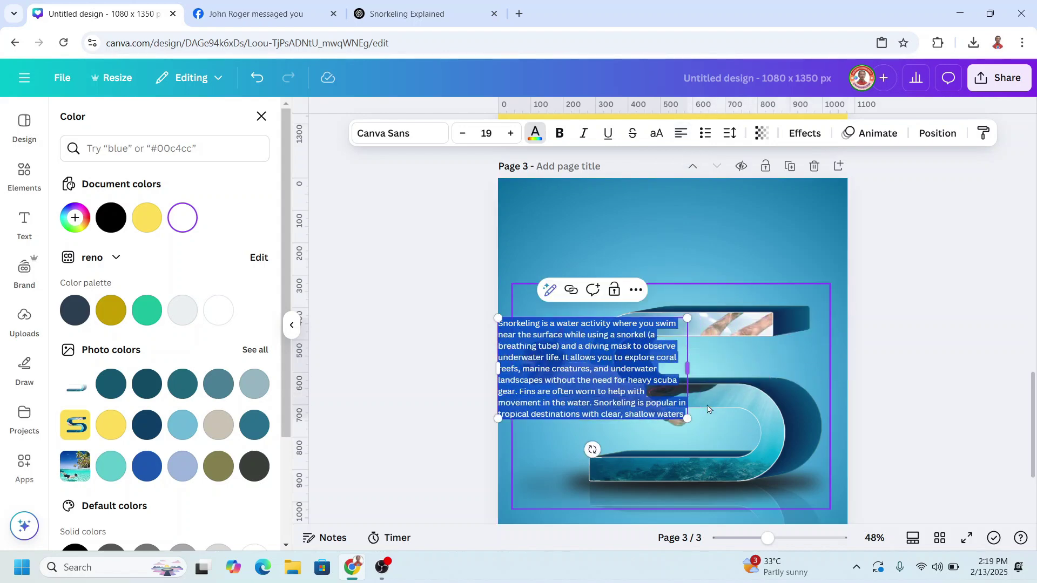
left_click_drag(687, 418, 635, 390)
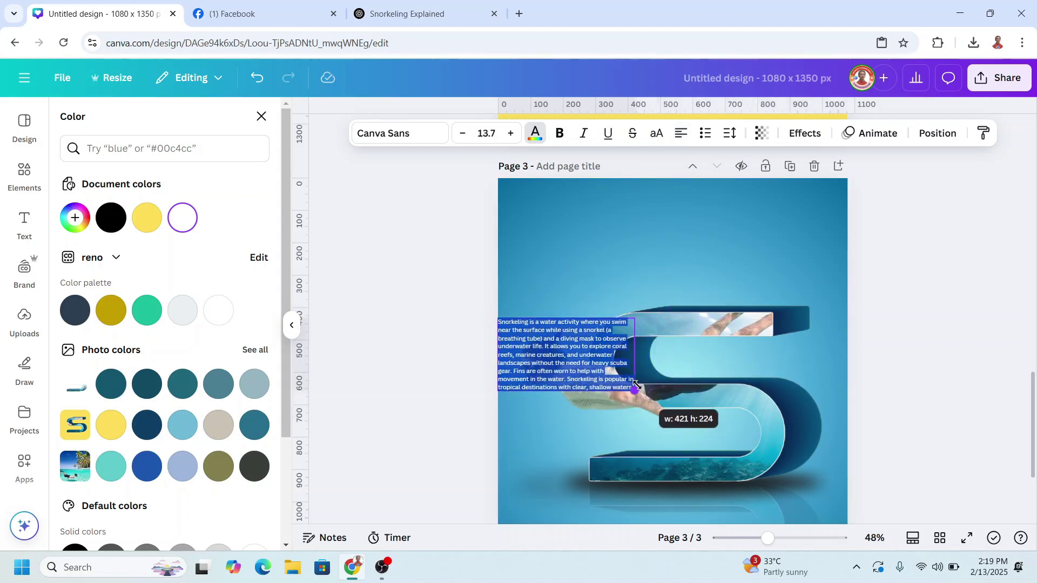
left_click_drag(519, 336, 528, 202)
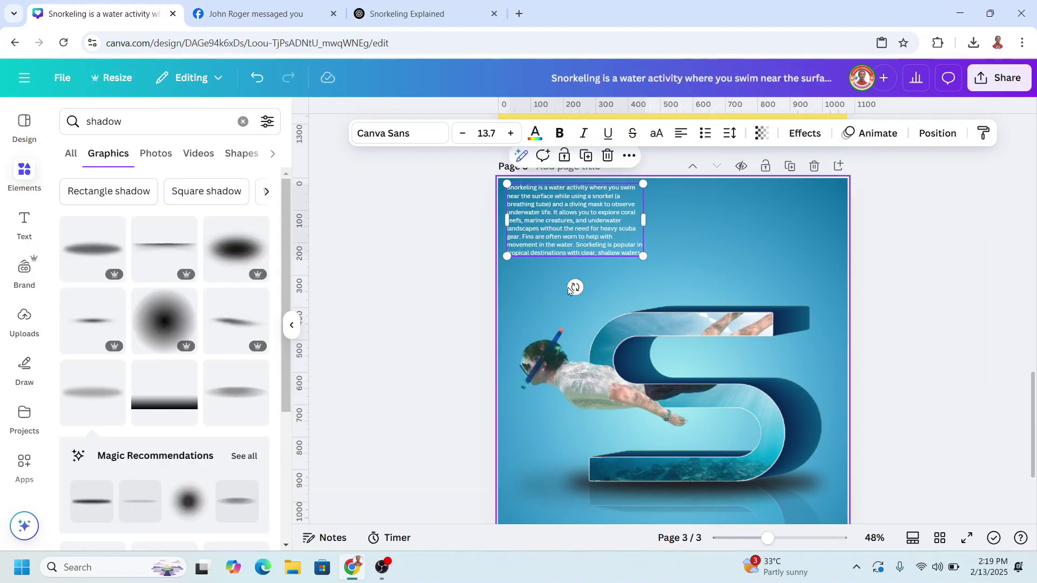
- Add a heading reading "snorkeling" below the paragraph and set its font to Betm rounded Regular
left_click(24, 224)
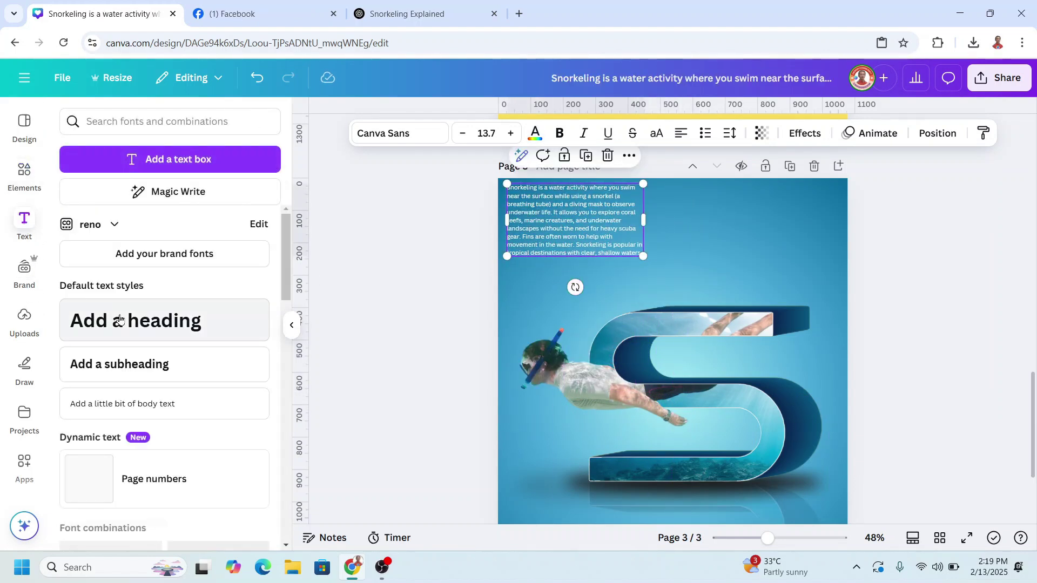
left_click(115, 320)
type("snorkeling")
left_click_drag(694, 276, 700, 302)
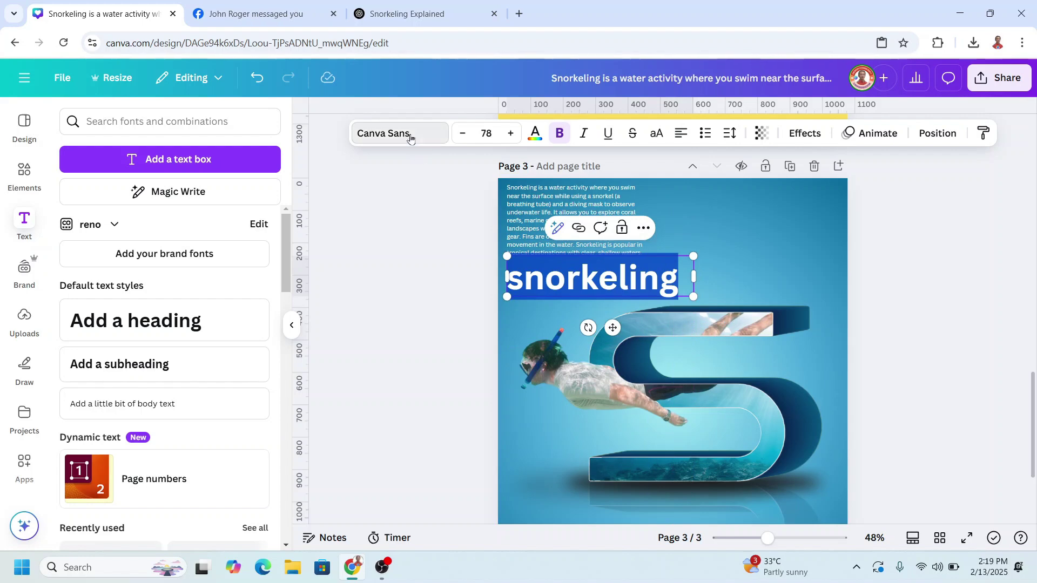
left_click(409, 133)
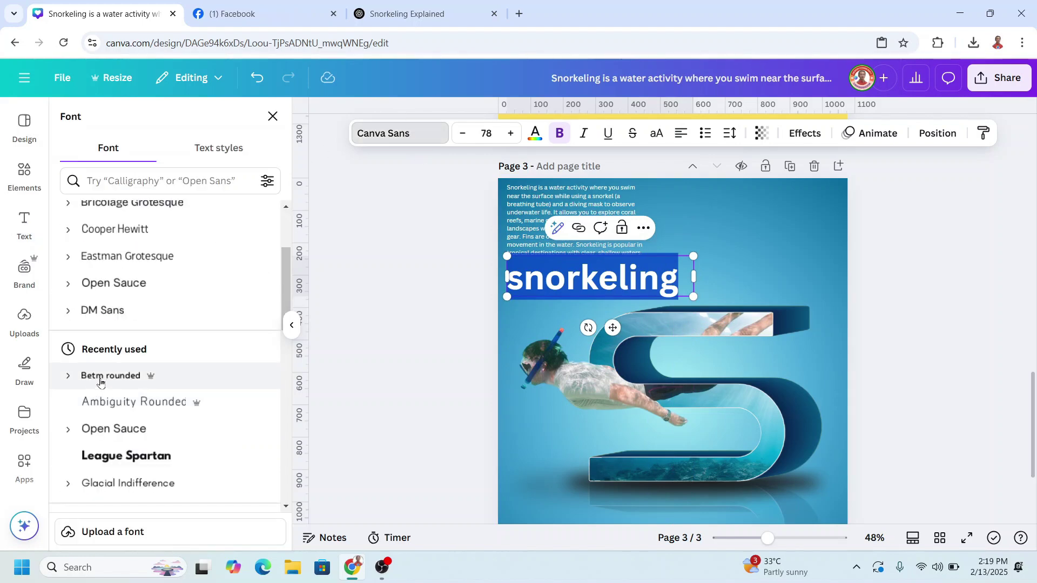
left_click(68, 377)
left_click(118, 432)
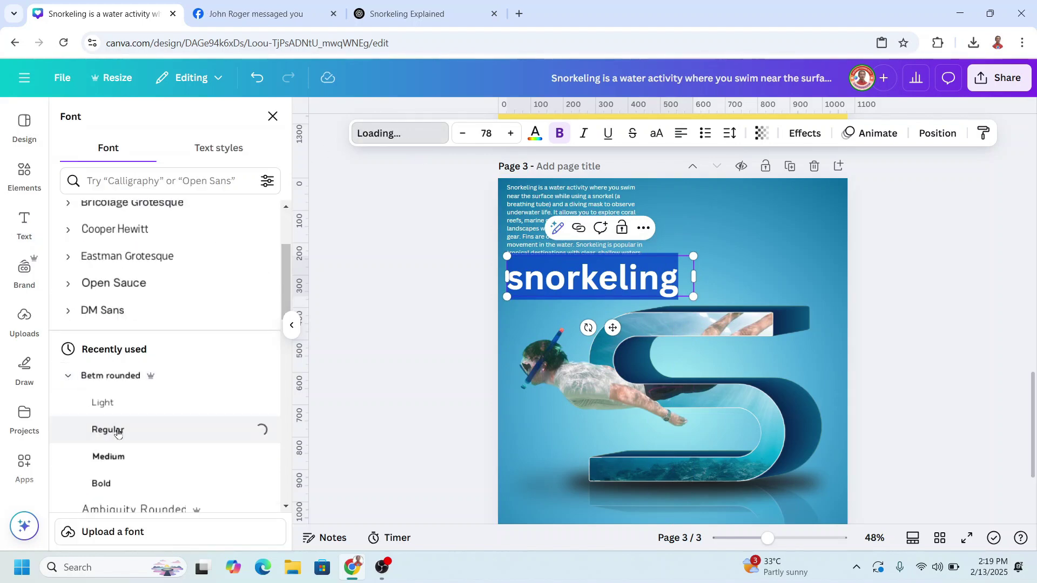
key("Escape")
scroll(493, 226, "up", 4)
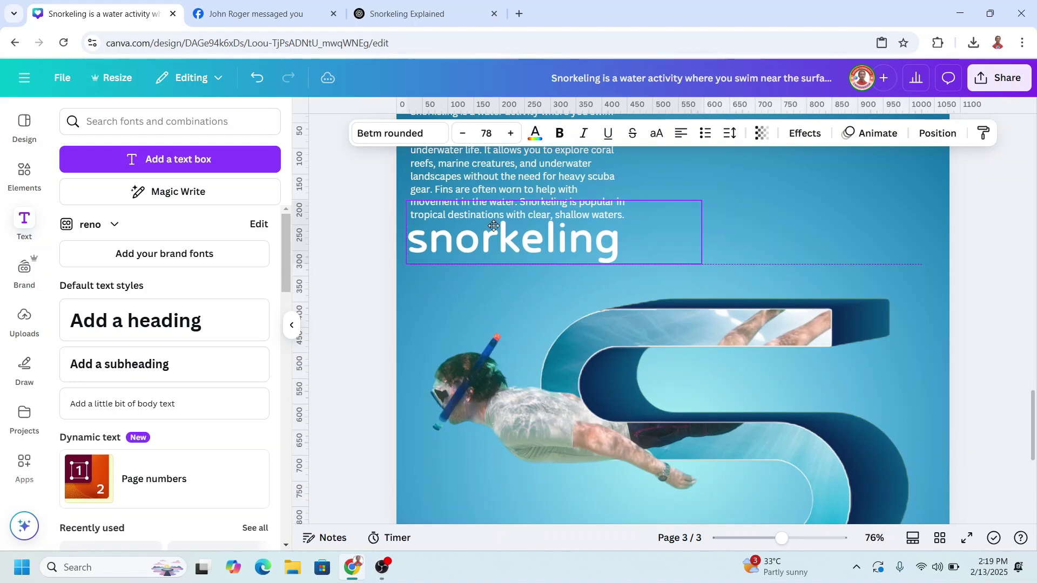
- Duplicate the snorkeling heading, place the copy below the letter S and right-align its text
left_click_drag(493, 225, 683, 332)
left_click(566, 182)
scroll(683, 270, "down", 5)
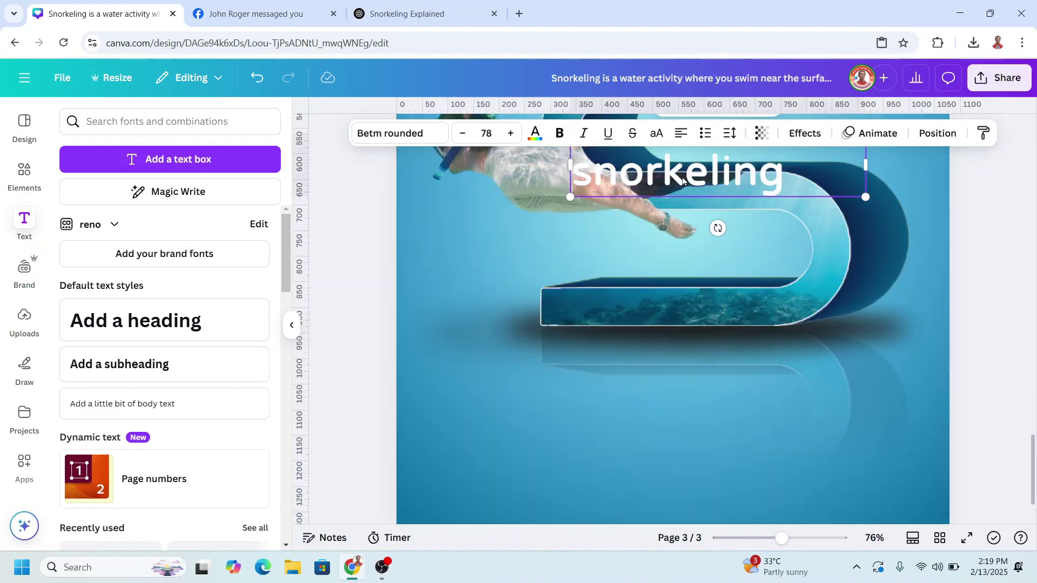
left_click_drag(682, 180, 711, 420)
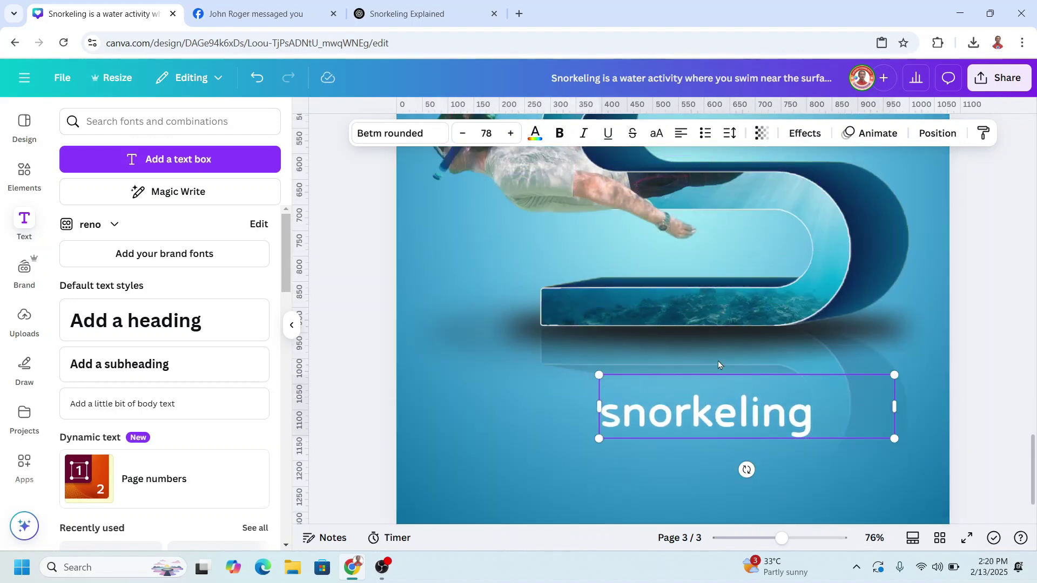
left_click(679, 134)
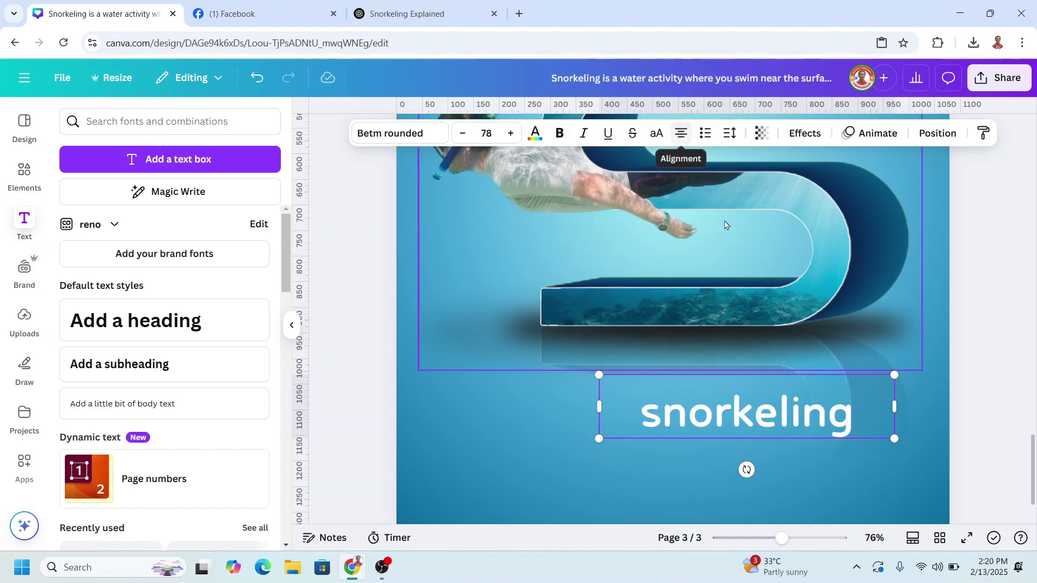
left_click(676, 133)
- Replace the lower heading copy's text with "BEST SPOT IN INDOENSIA"
double_click(759, 415)
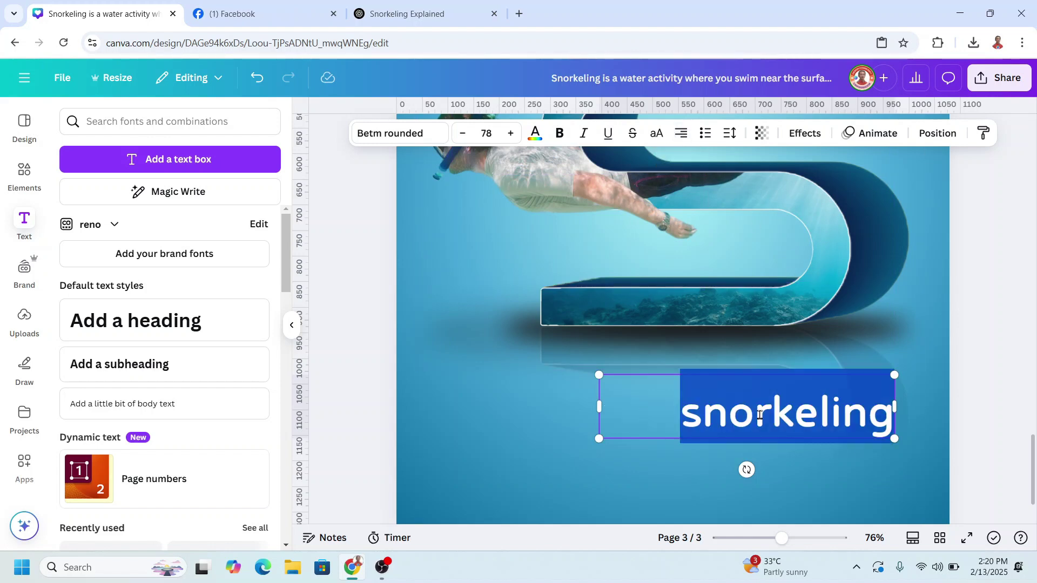
type("BEST S")
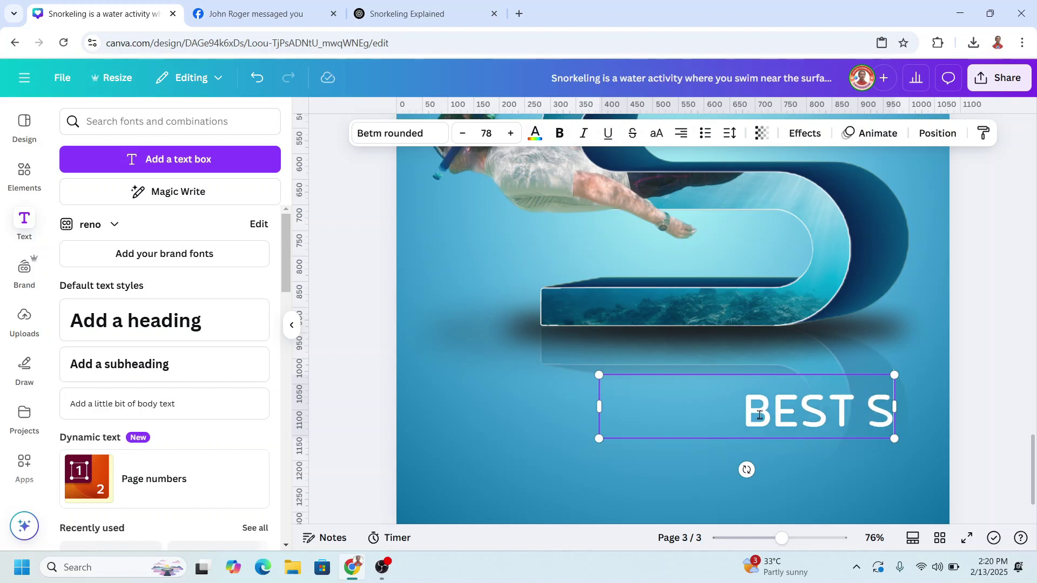
type("POT IN INDOENSIA")
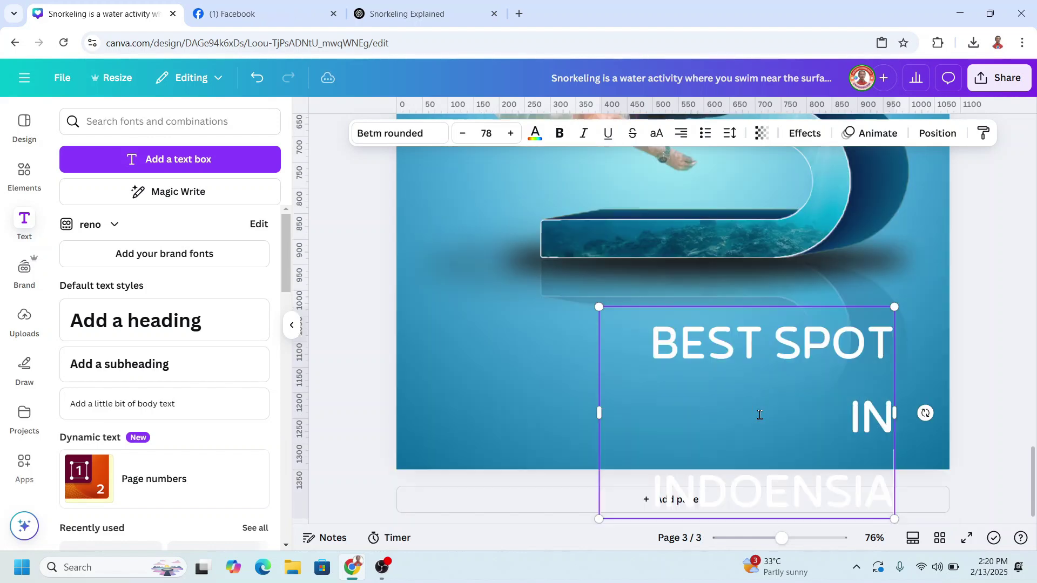
- Tighten the lower heading's line spacing, scale it down to size 48.4 and place it near the page's right edge under the S
left_click(729, 134)
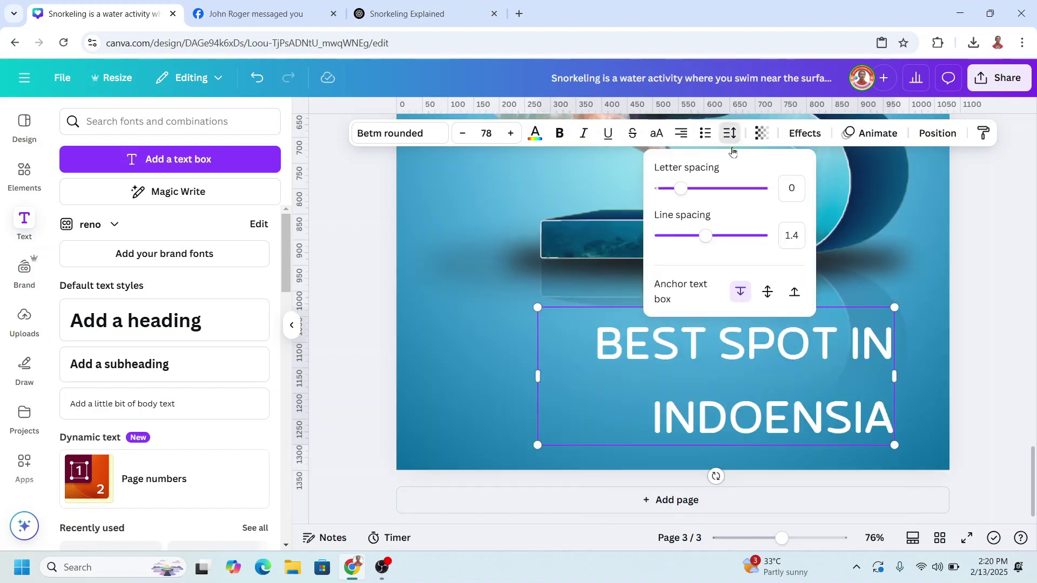
left_click_drag(698, 243, 675, 238)
left_click_drag(537, 415, 681, 387)
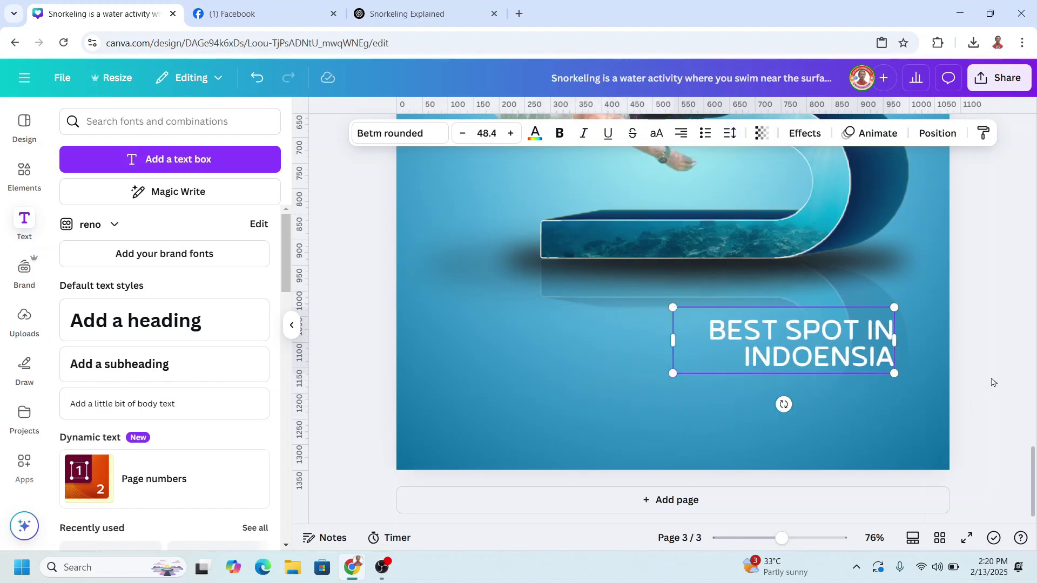
left_click_drag(825, 349, 868, 329)
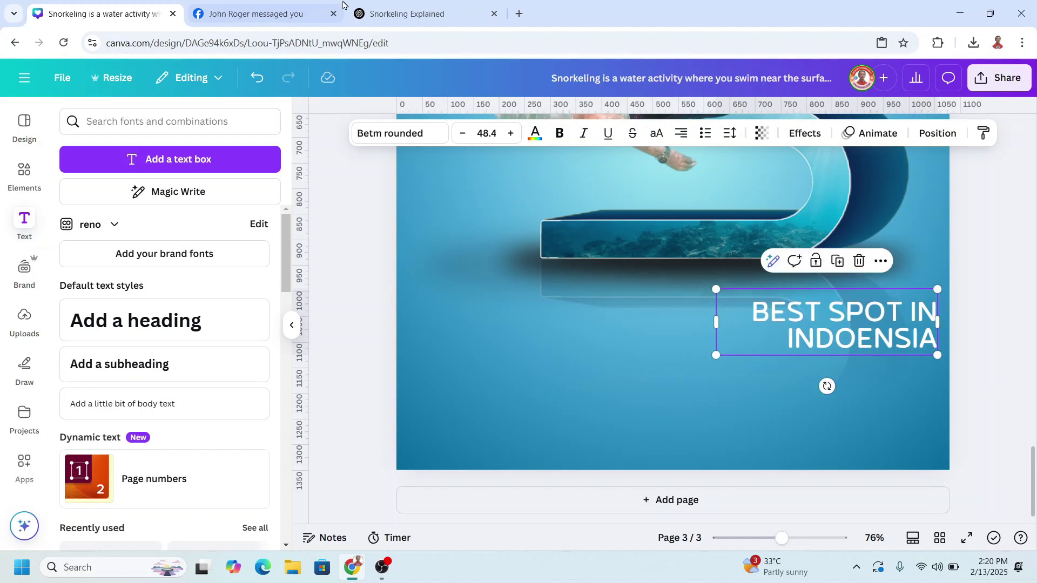
- Switch to ChatGPT and ask for the "5 Best spot in Indonesia, just the name of the place with no explanation and no bulleting"
left_click(424, 13)
type("5 BES")
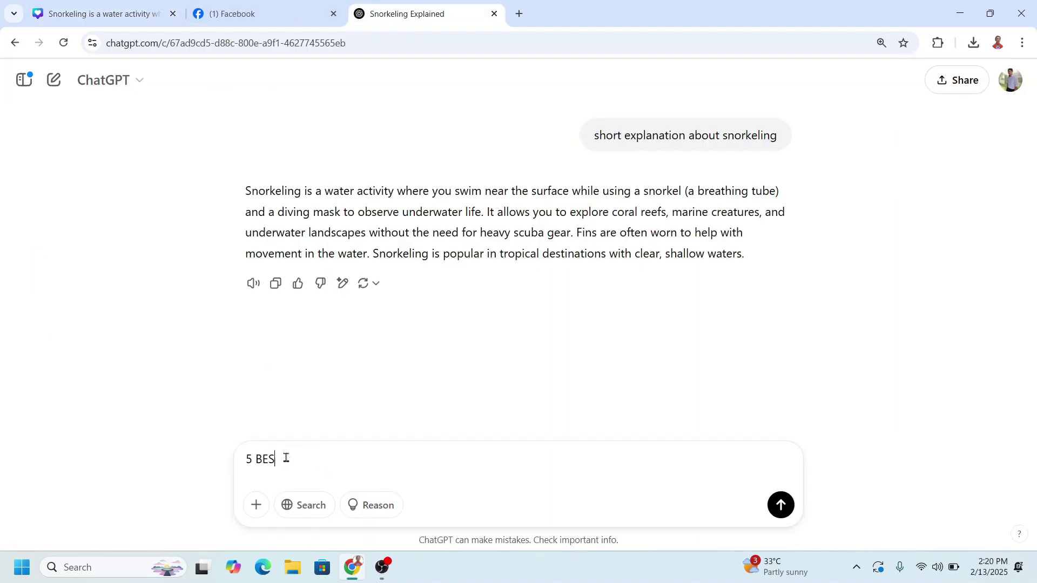
type("t spot in Indonesia, just the name of the place with no explanation and no bulleting")
key("Return")
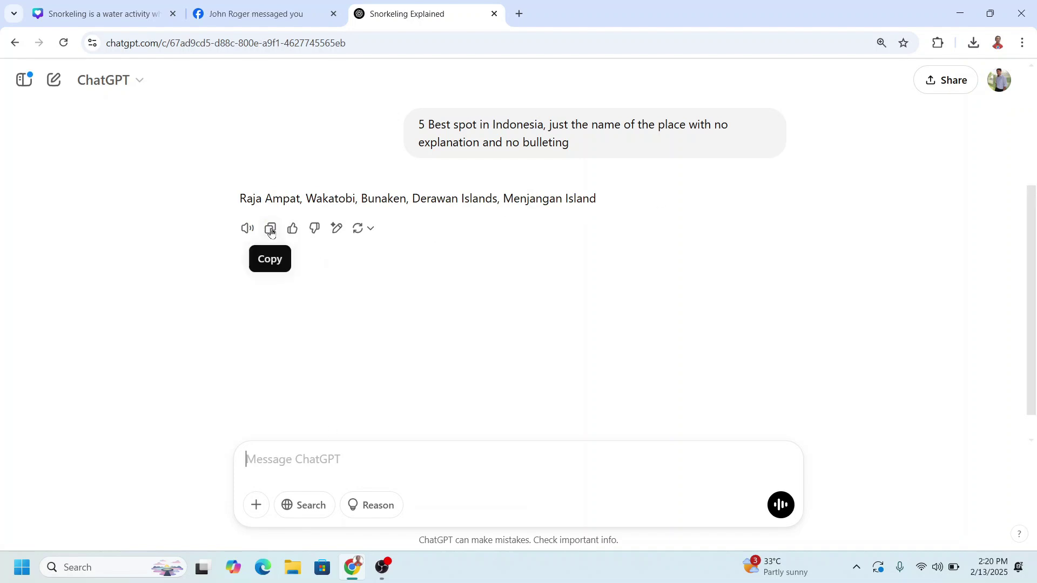
- Paste the place names from ChatGPT onto page 3 of the Canva design, with each place on its own line
left_click(120, 16)
right_click(646, 402)
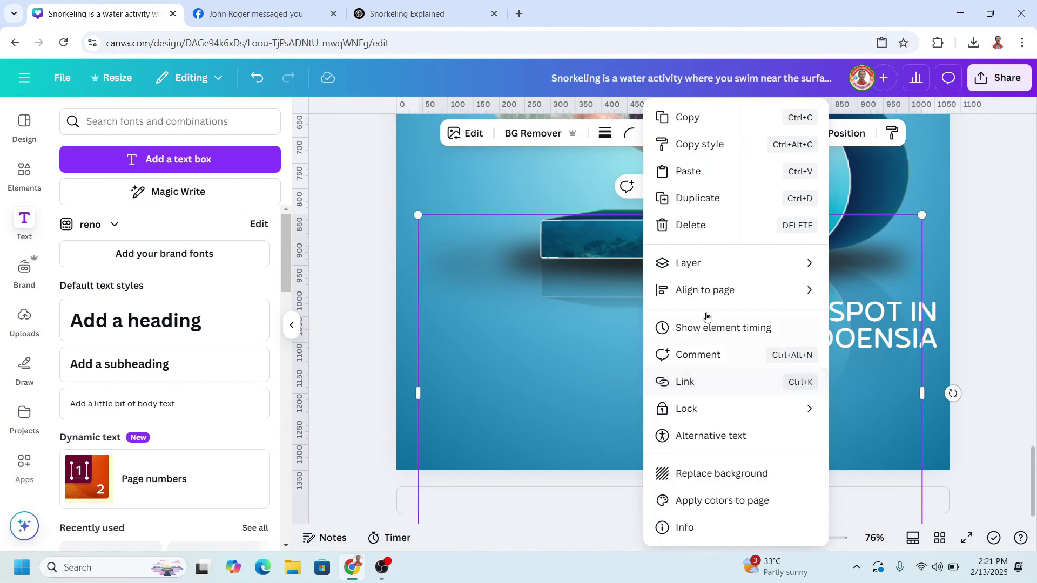
left_click(701, 171)
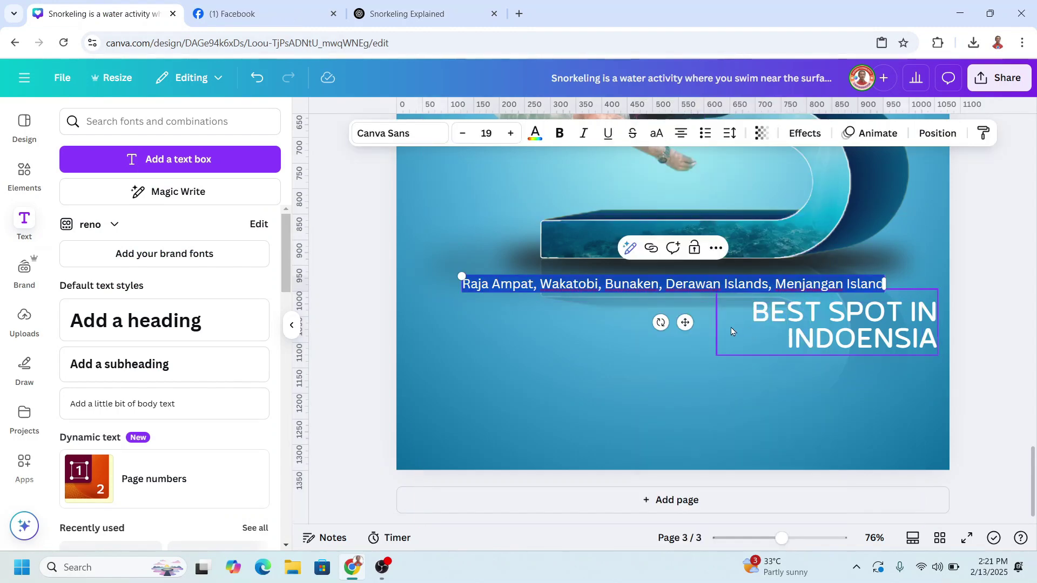
key("ctrl+a")
- Right-align the place list and position it directly beneath the lower heading, flush with its right edge
left_click(681, 132)
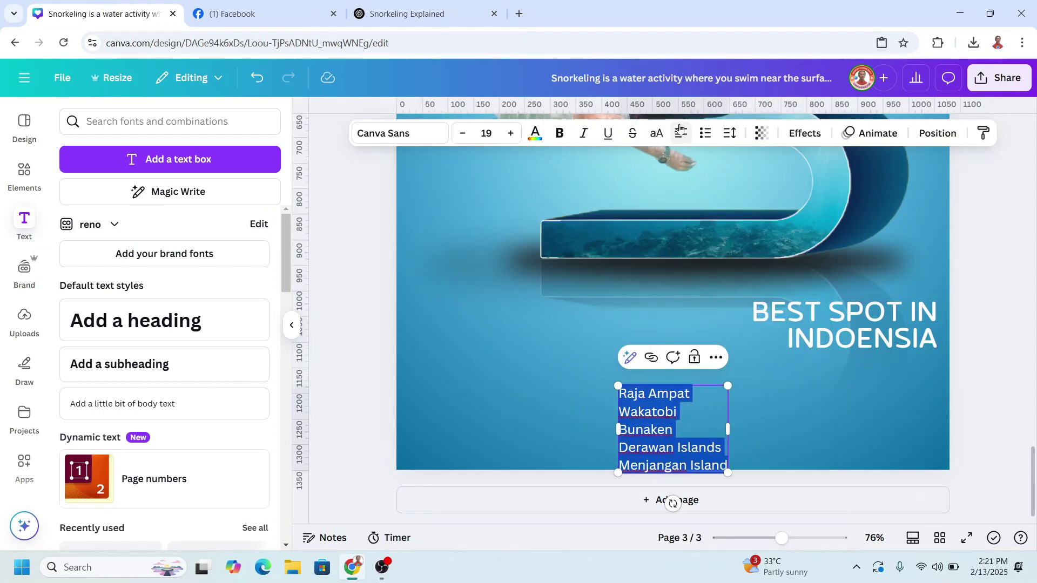
key("ctrl+shift+r")
left_click_drag(672, 429, 881, 399)
- Correct the misspelled country name in the lower heading to "INDONESIA"
left_click(848, 337)
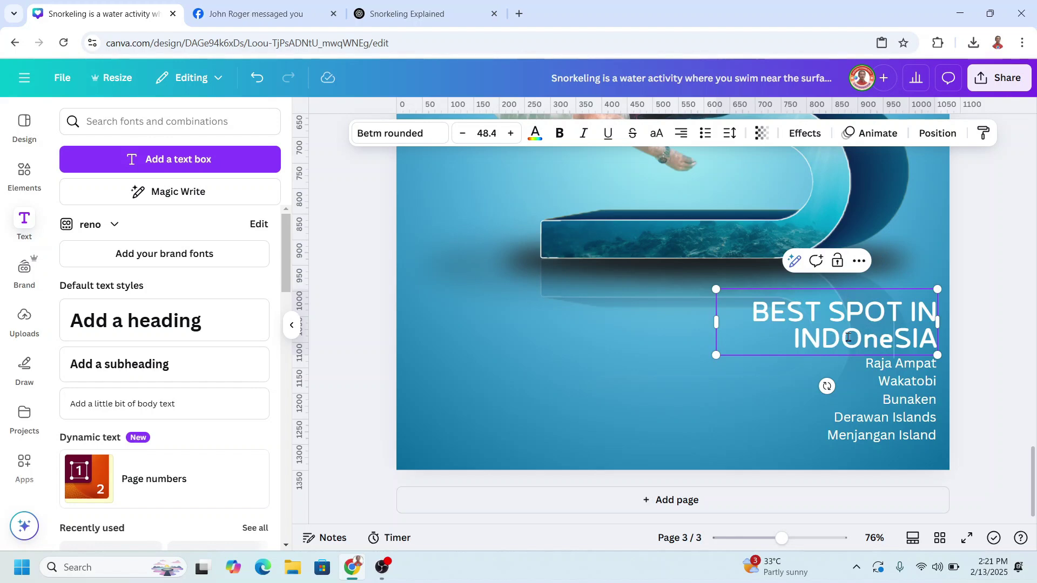
left_click(897, 399)
scroll(575, 197, "down", 3)
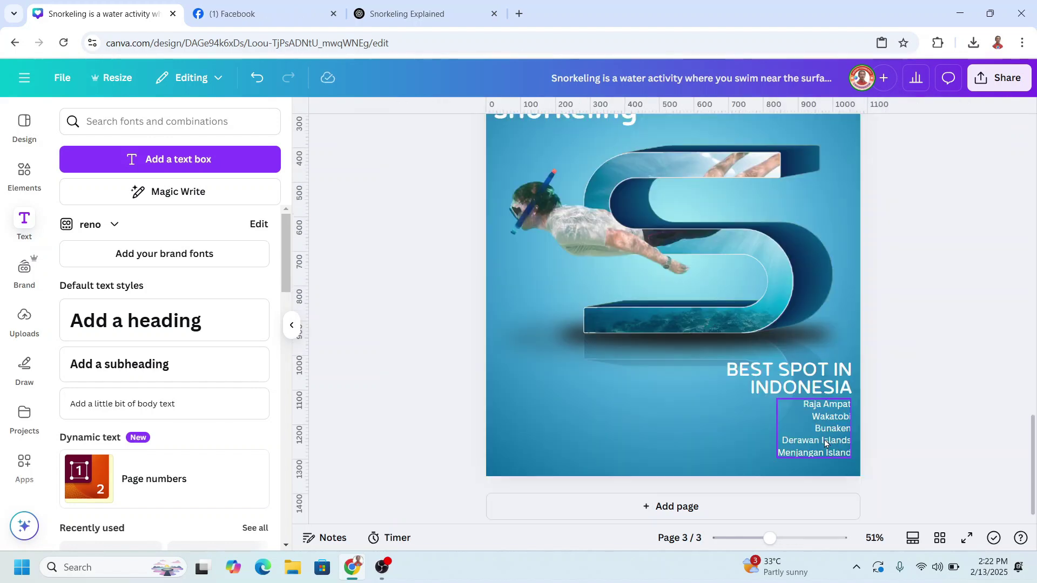
- Set the place list's font to Betm rounded Light at size 23
left_click(154, 257)
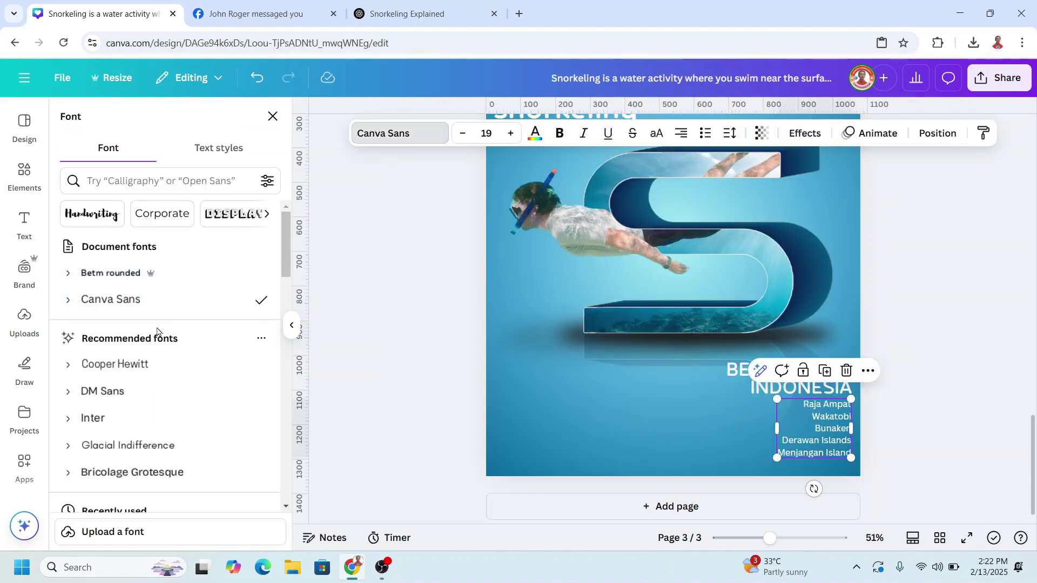
left_click(68, 273)
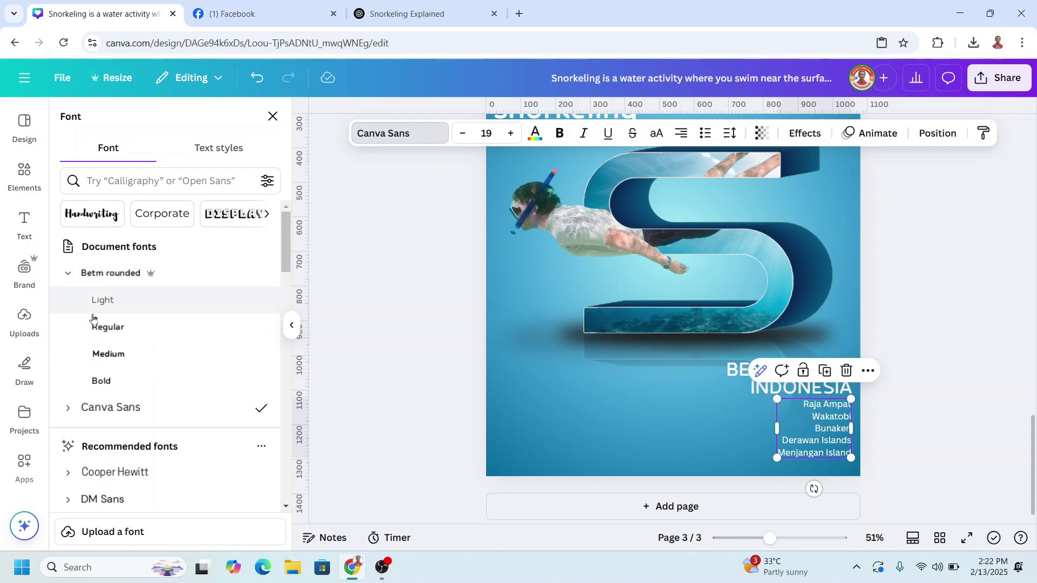
left_click(103, 300)
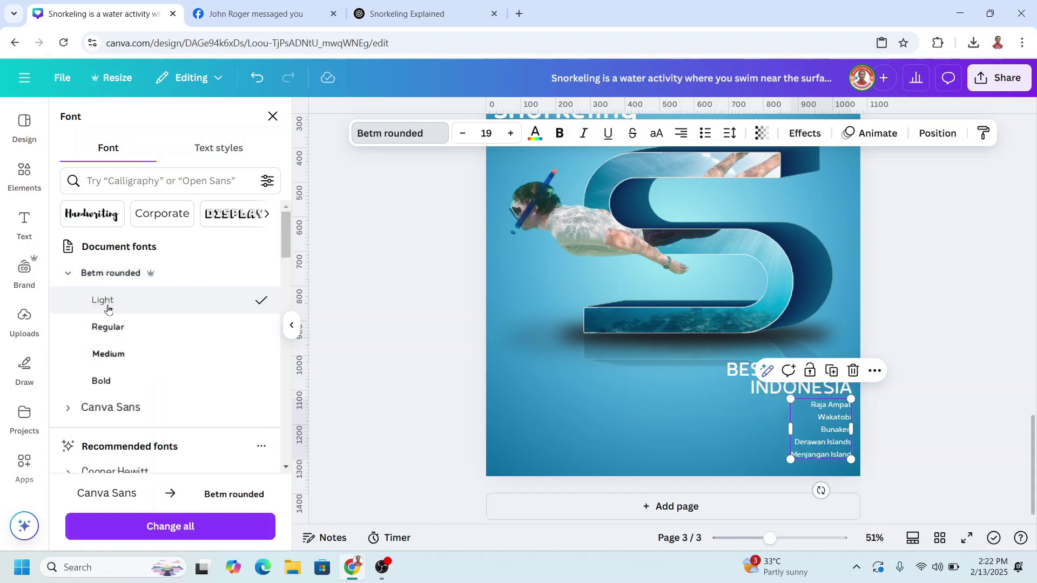
left_click(511, 133)
left_click(511, 133)
left_click(512, 133)
left_click(512, 133)
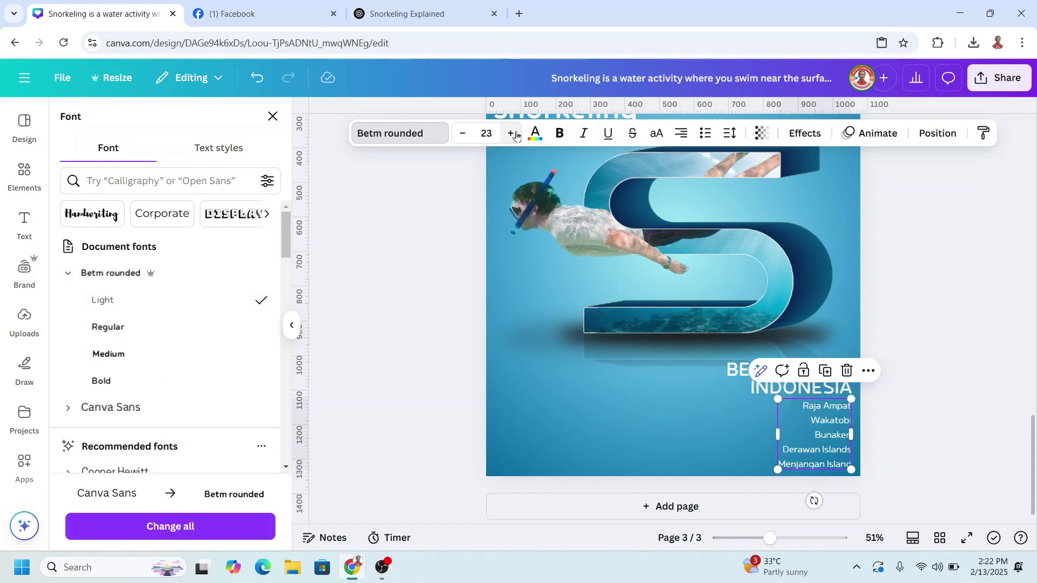
- Reduce the place list's line spacing to about 1.14
left_click(729, 133)
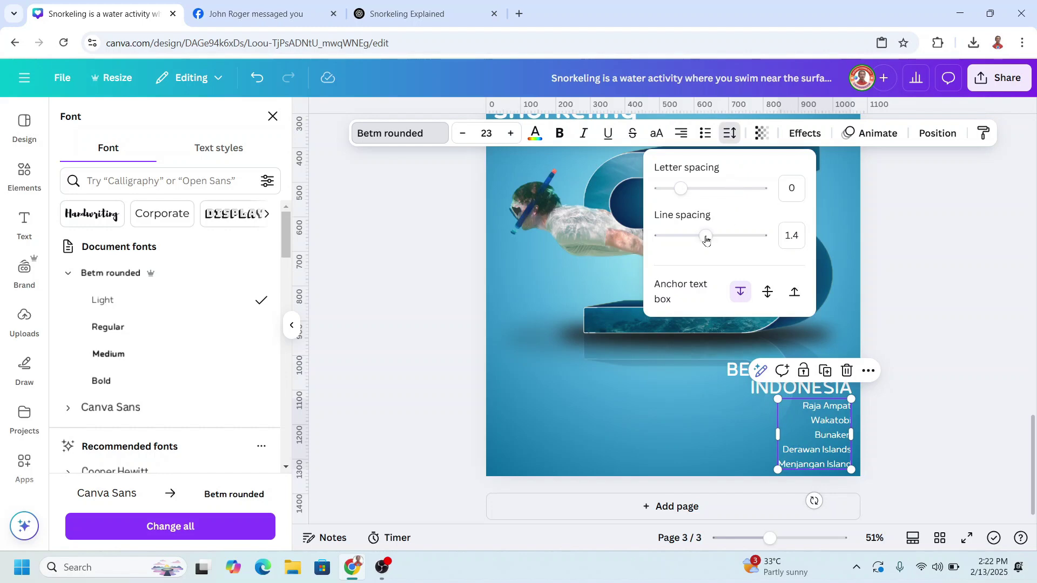
left_click_drag(706, 236, 691, 236)
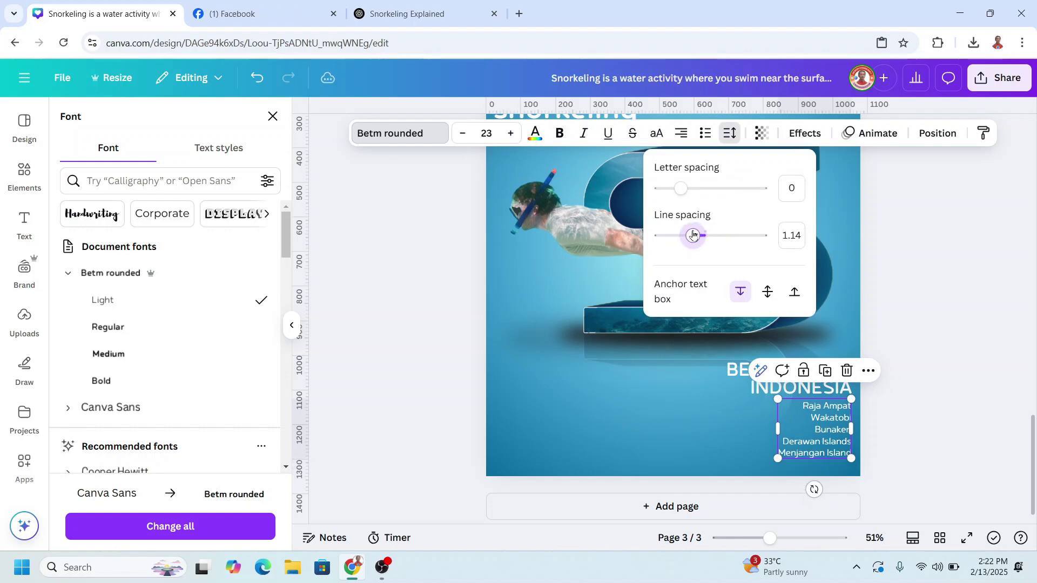
left_click(897, 387)
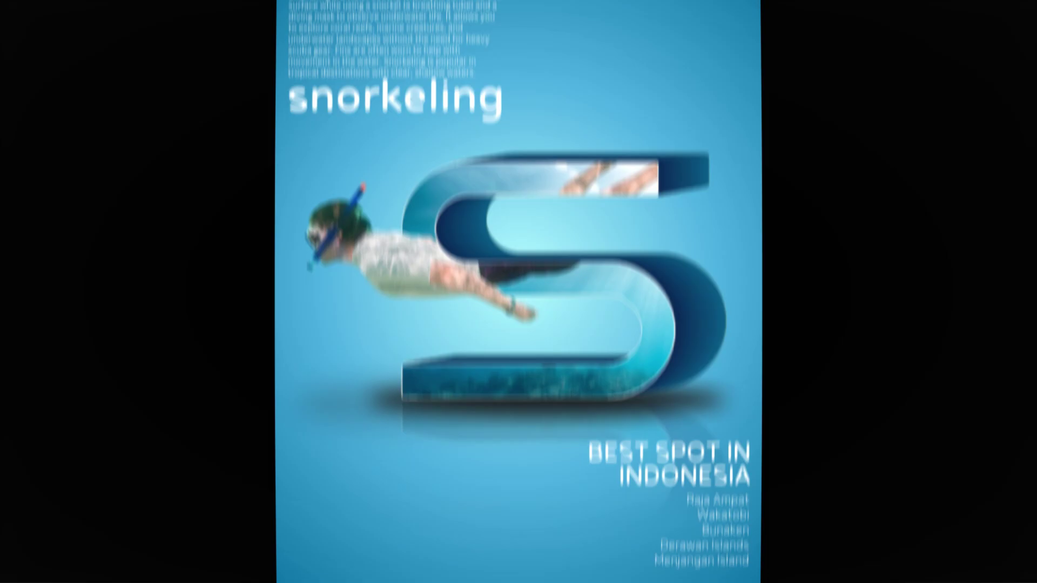